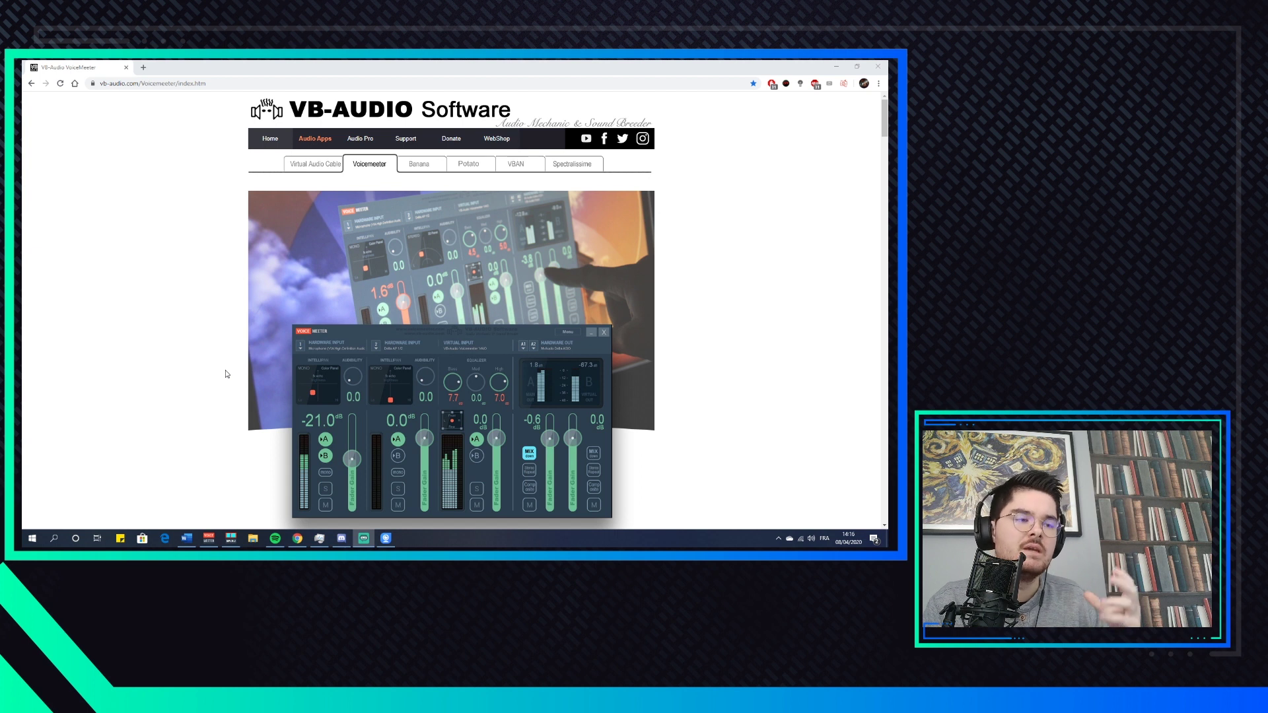
Step: Open the Voicemeeter Banana page on the VB-Audio site and examine the mixer's interface picture
left_click(418, 164)
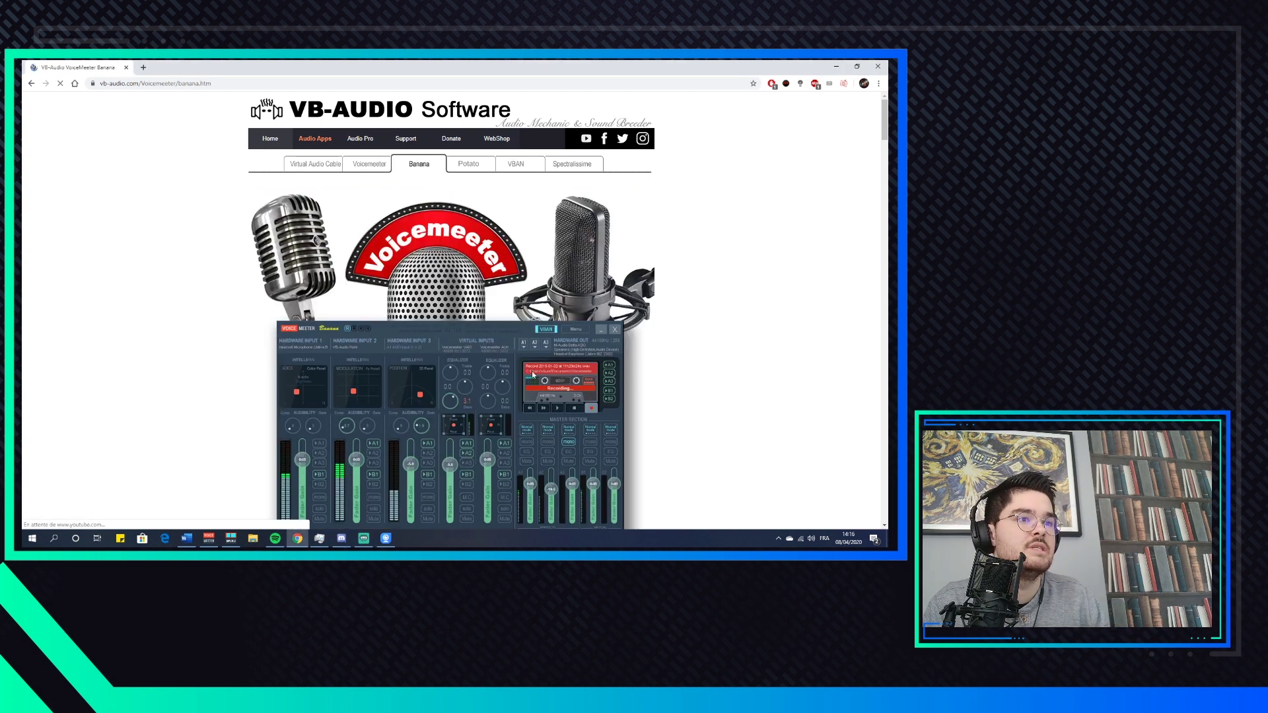
scroll(289, 312, "down", 2)
scroll(539, 401, "up", 1)
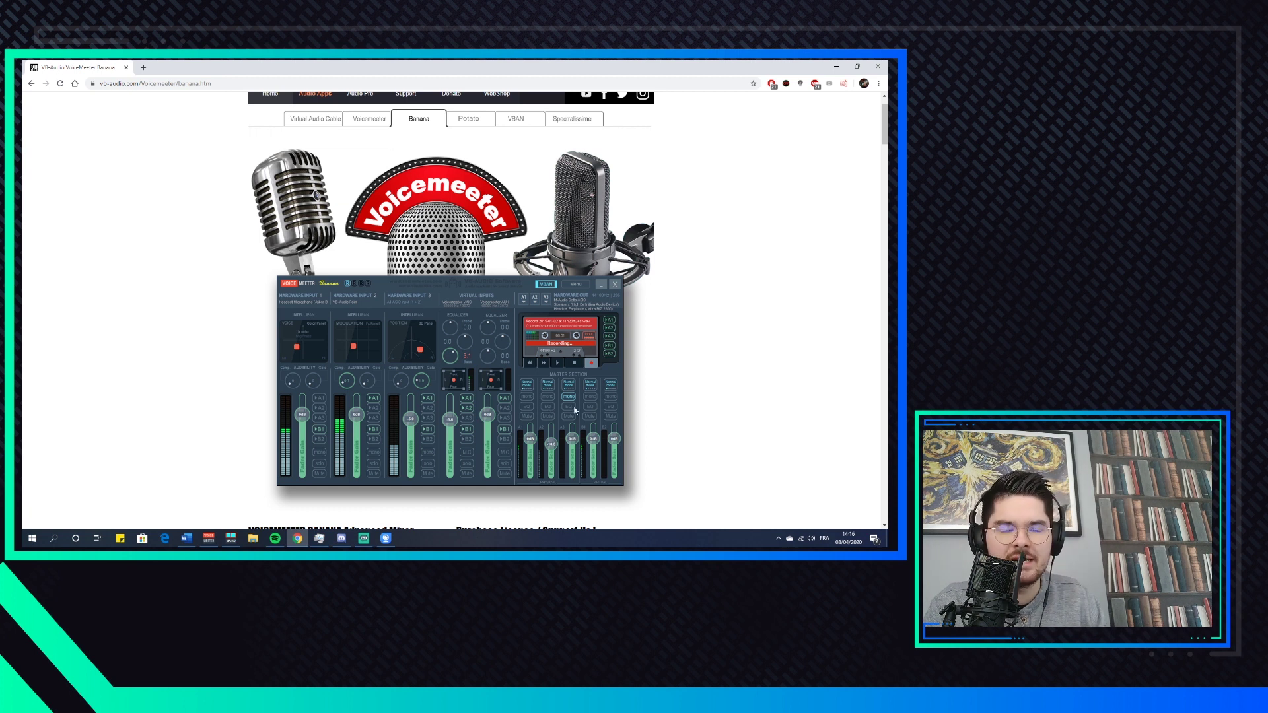
scroll(550, 433, "up", 1)
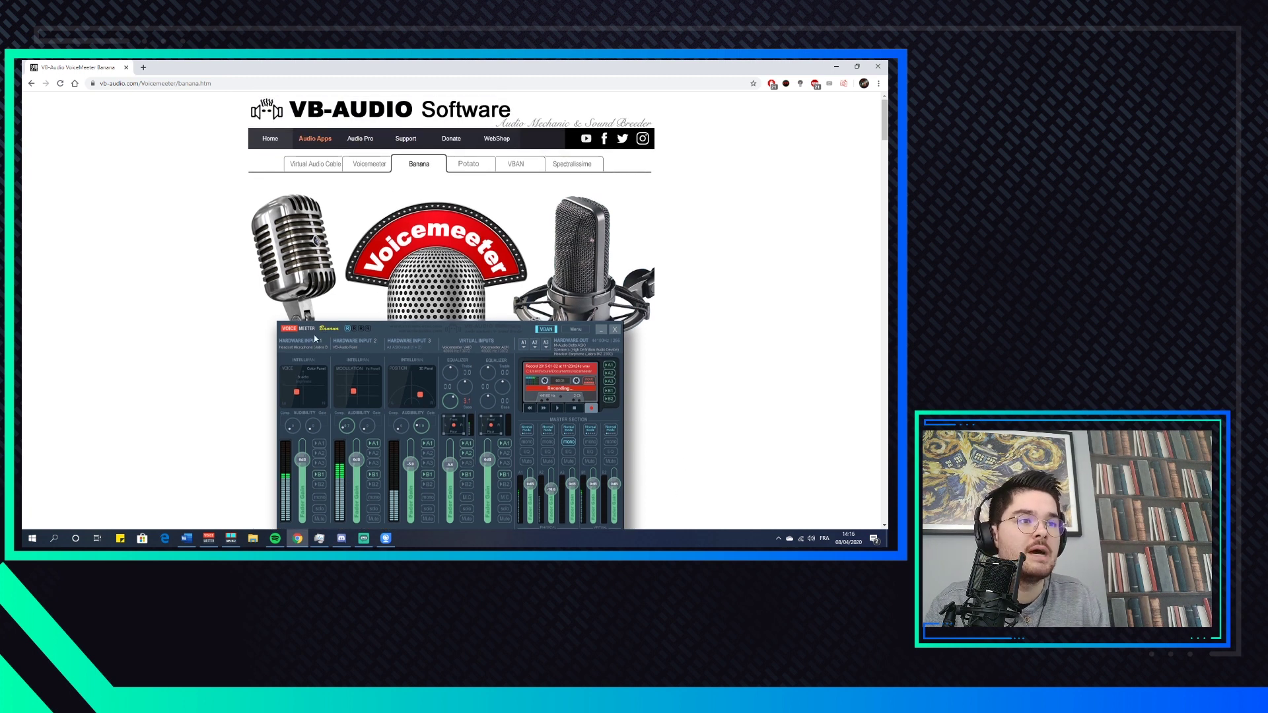
Step: Open the Voicemeeter Potato page and examine its mixer picture, download packages and licence information
left_click(468, 165)
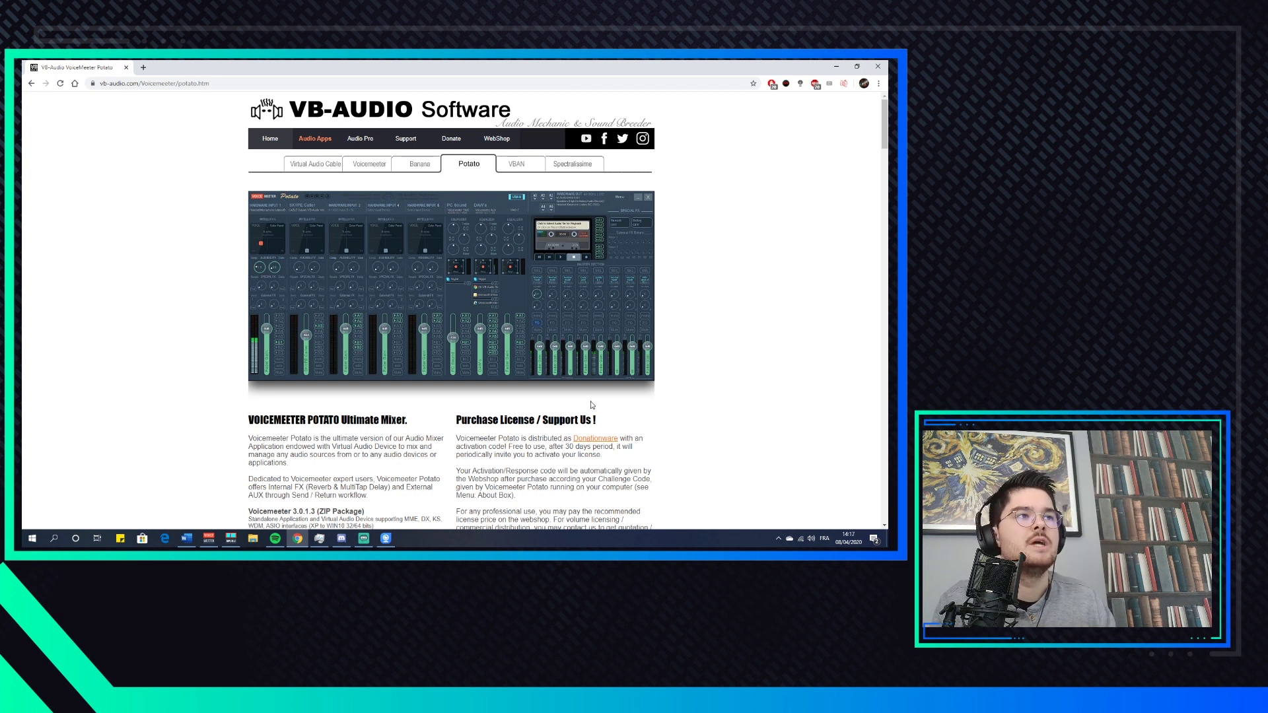
scroll(418, 328, "down", 1)
scroll(418, 328, "down", 3)
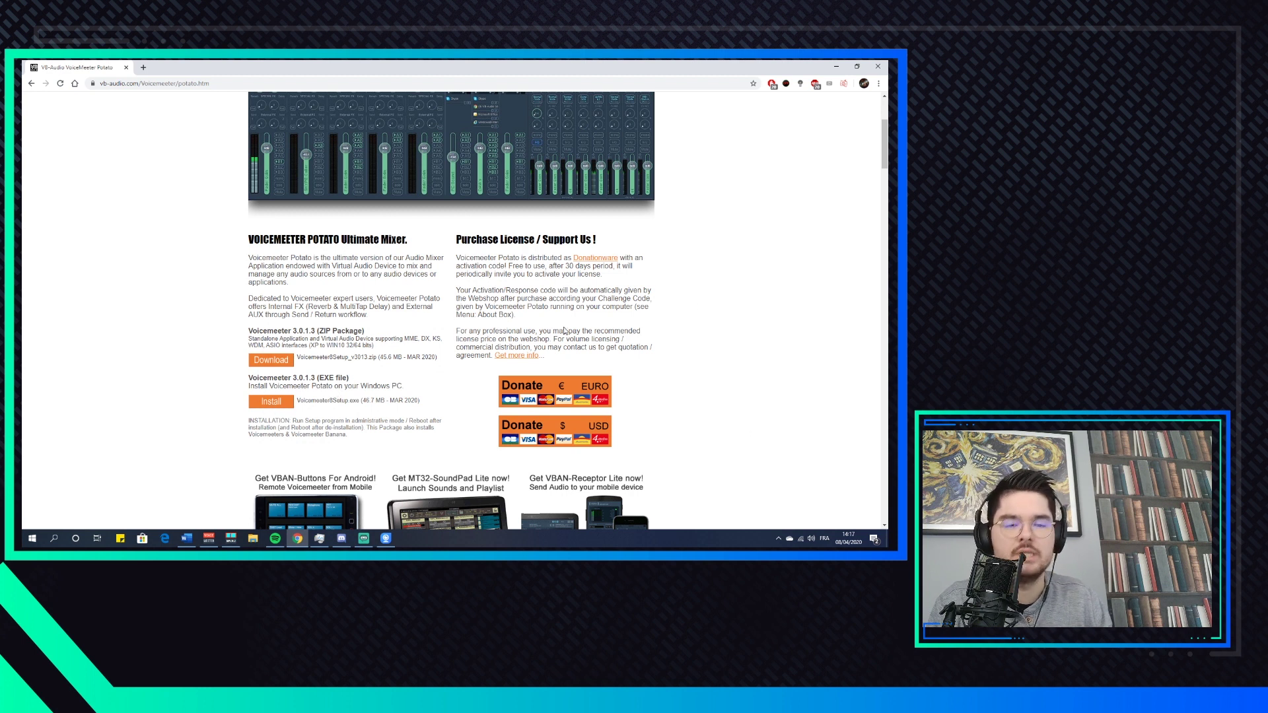
scroll(475, 444, "up", 2)
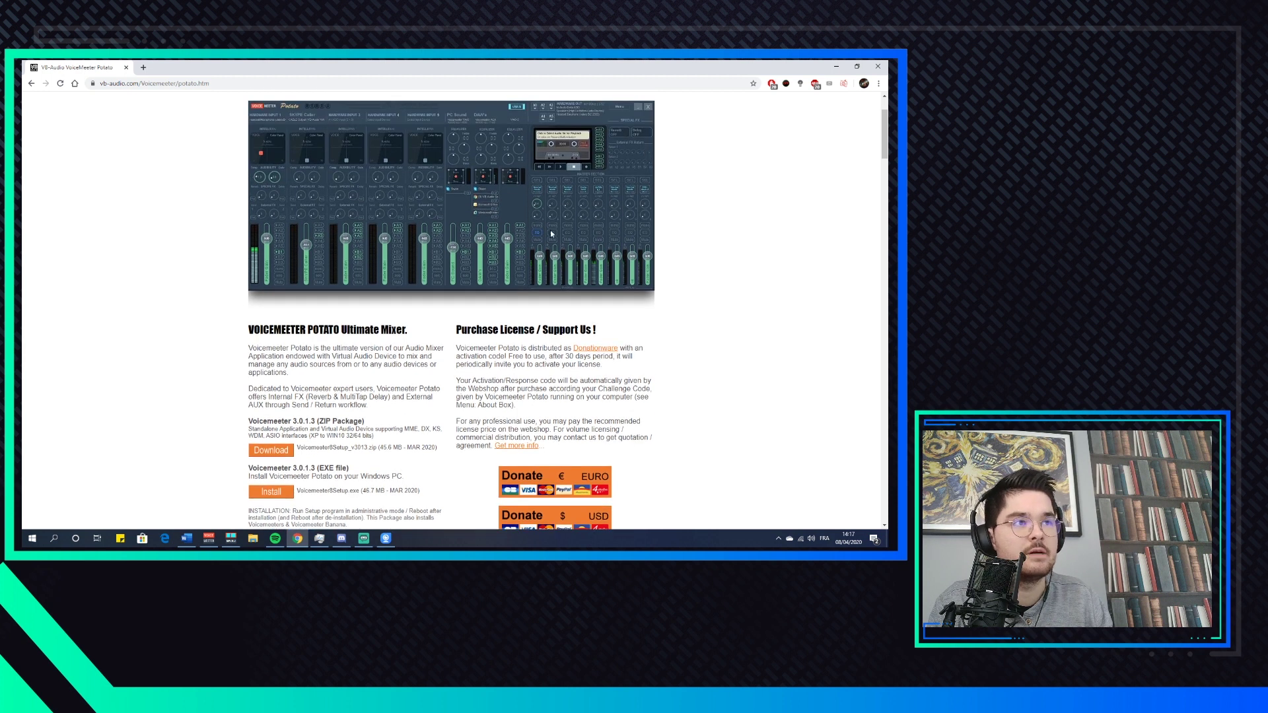
scroll(551, 233, "down", 2)
scroll(468, 393, "up", 4)
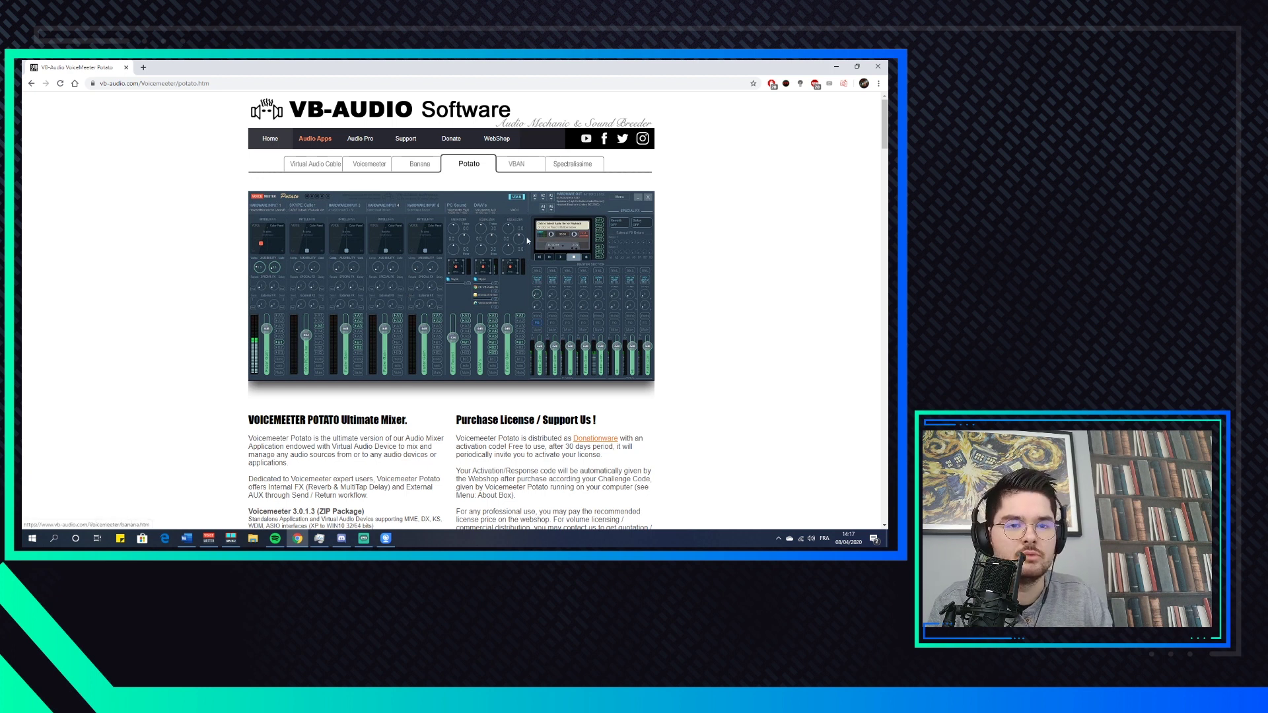
Step: Open the Virtual Audio Cable page and review the VB-CABLE driver download and the additional A+B and C+D cables
left_click(314, 163)
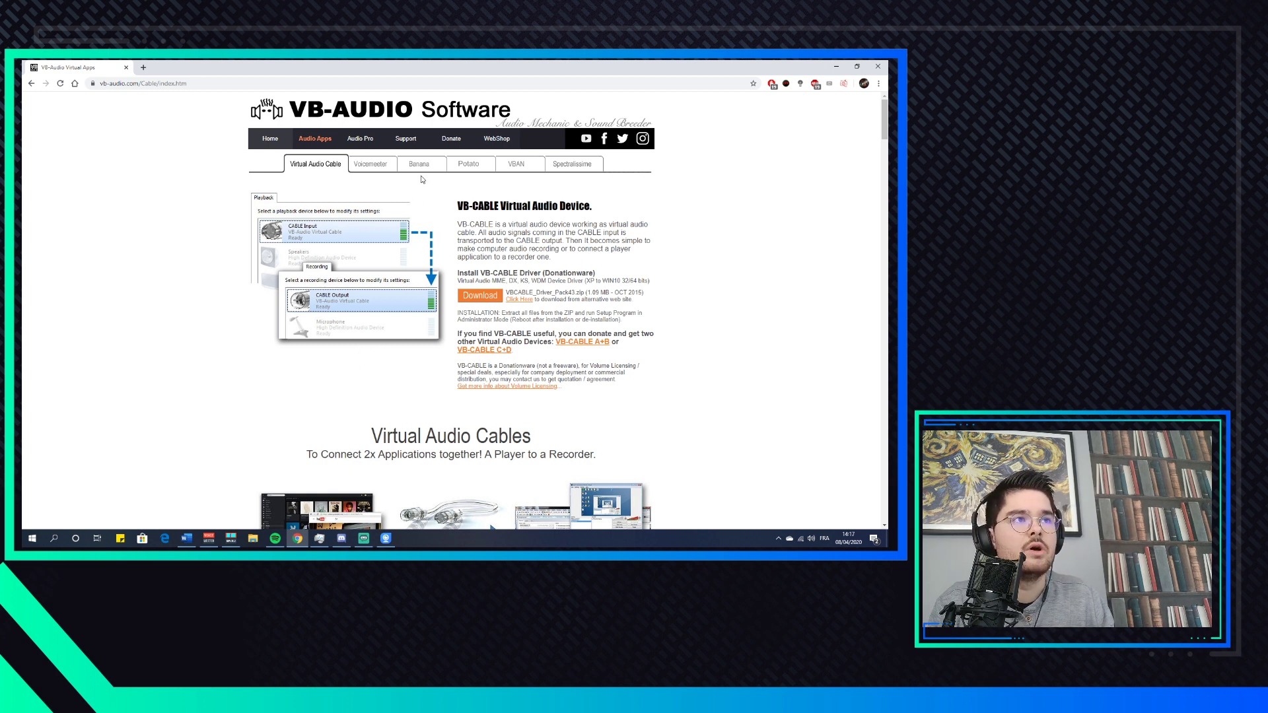
left_click(470, 165)
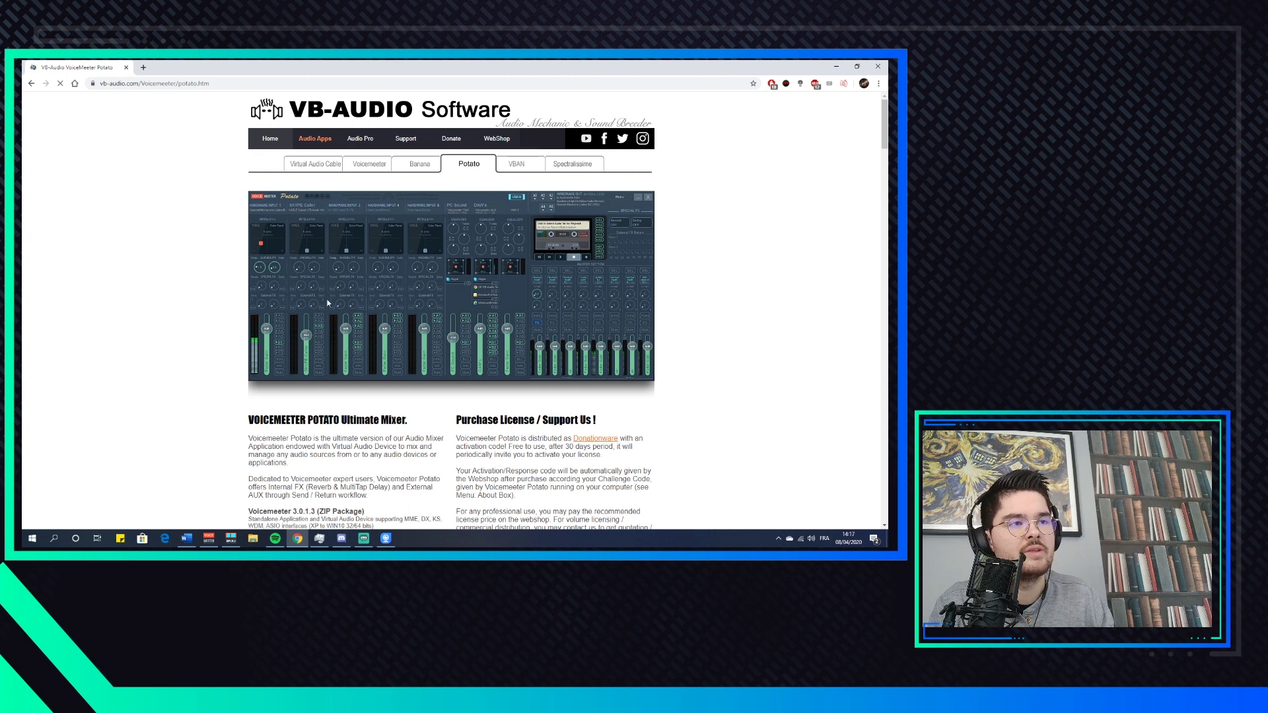
left_click(307, 167)
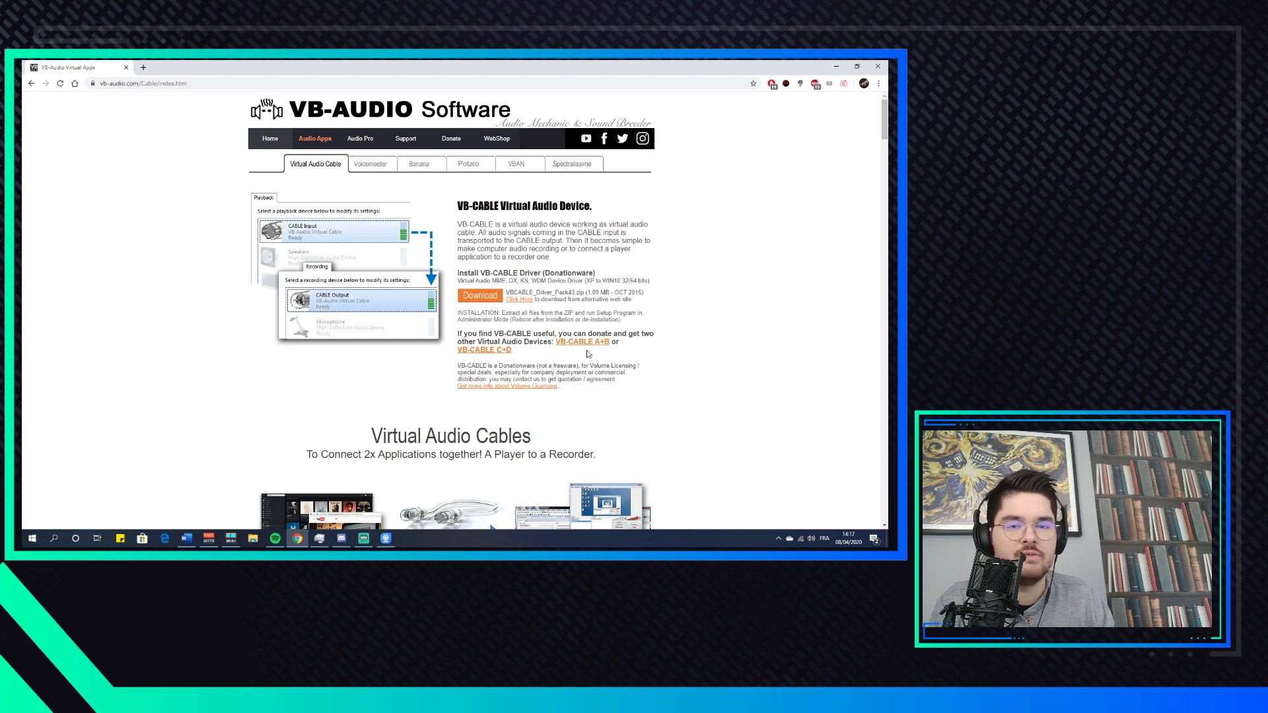
scroll(588, 354, "down", 10)
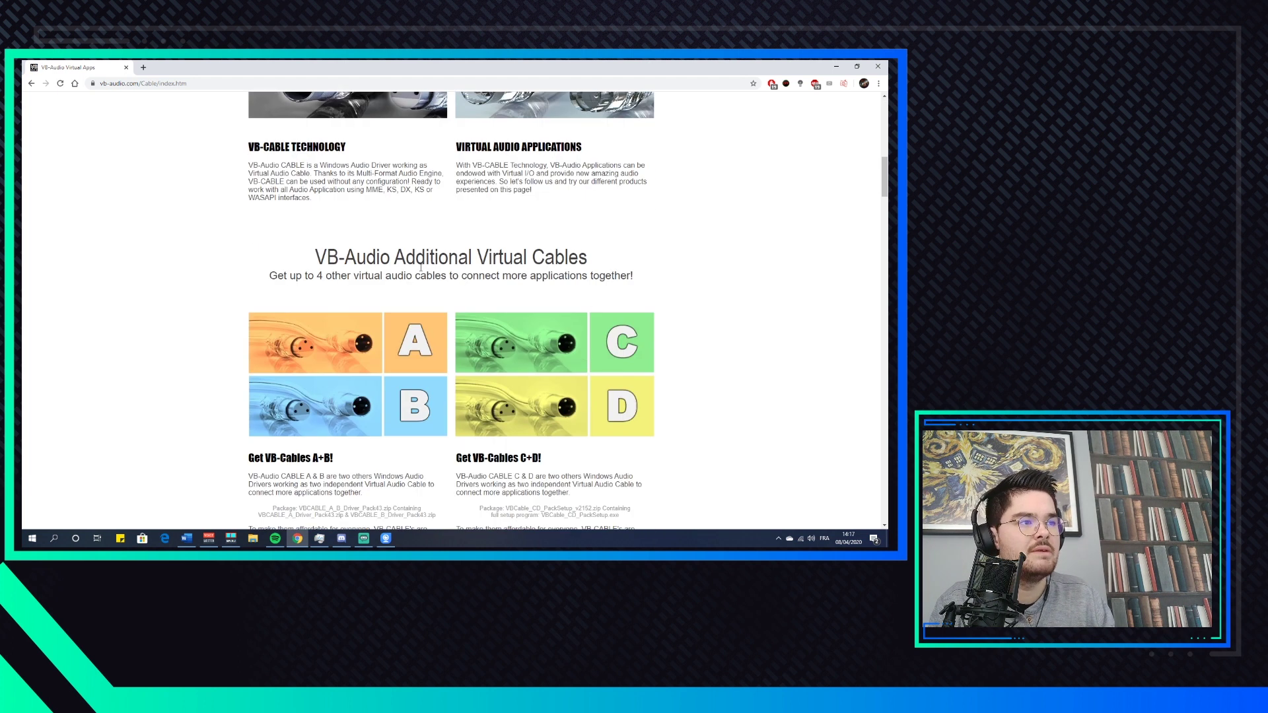
scroll(742, 386, "up", 1)
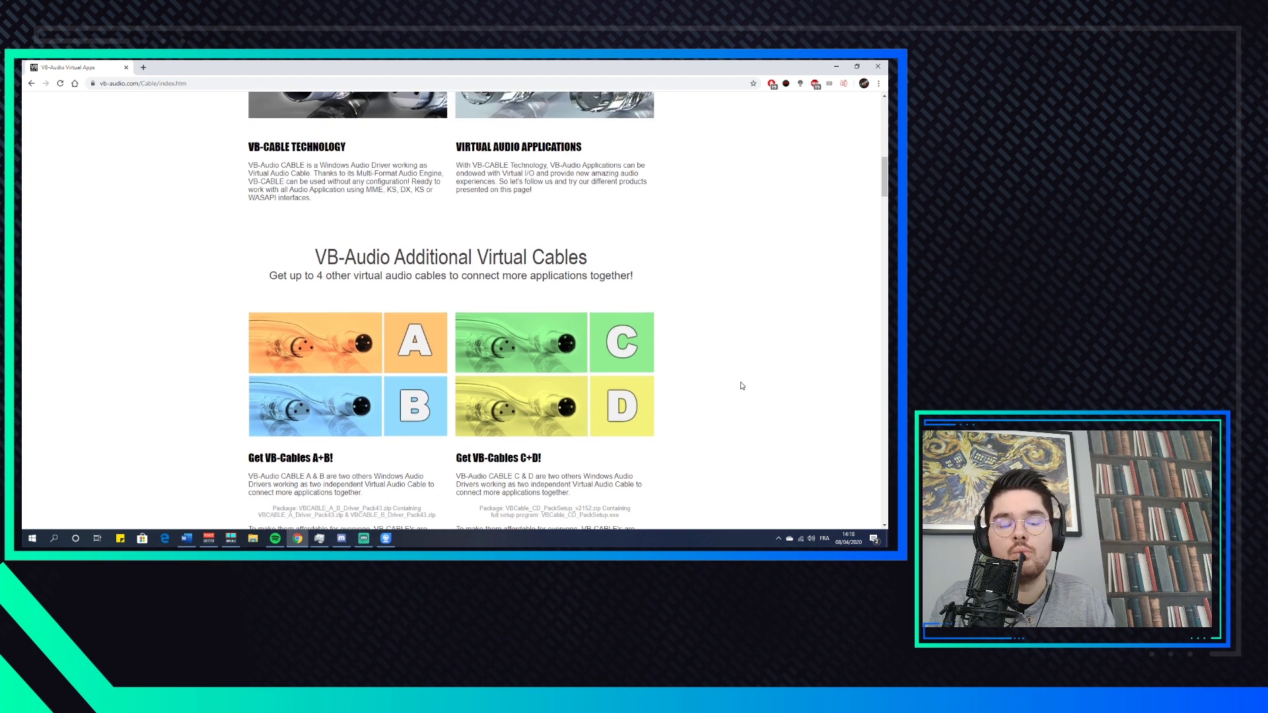
scroll(739, 385, "up", 10)
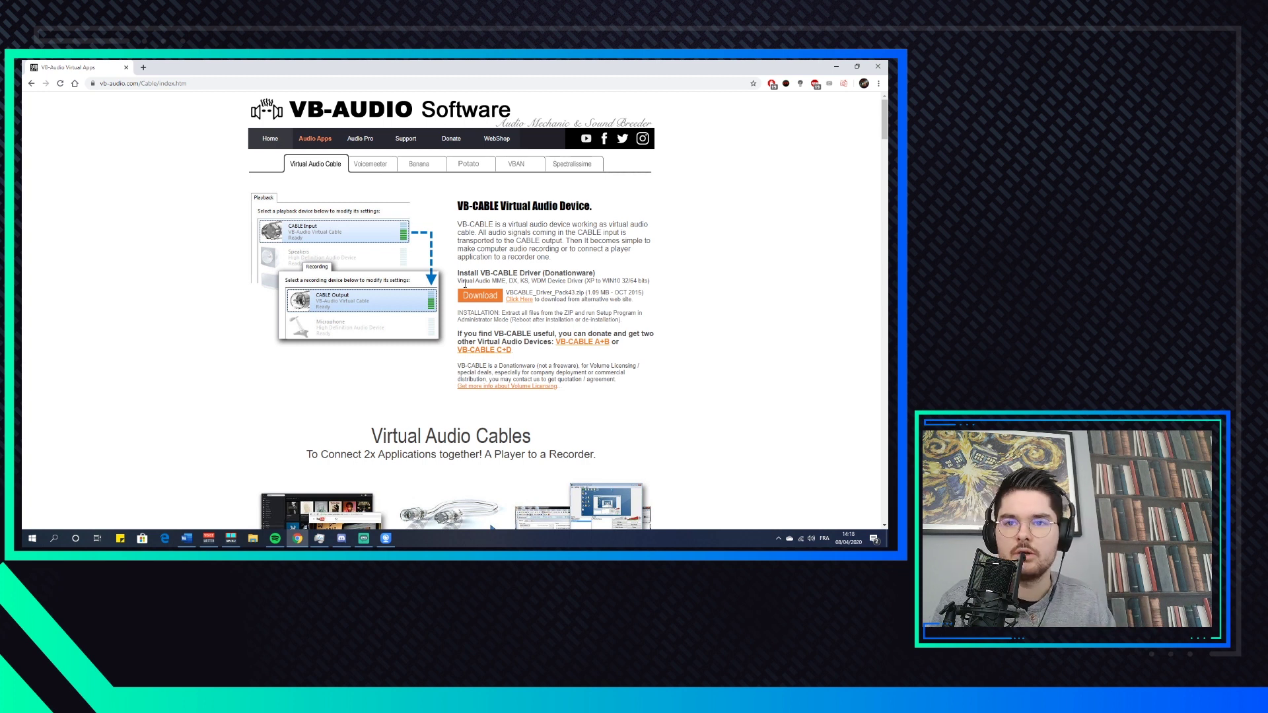
scroll(475, 272, "down", 1)
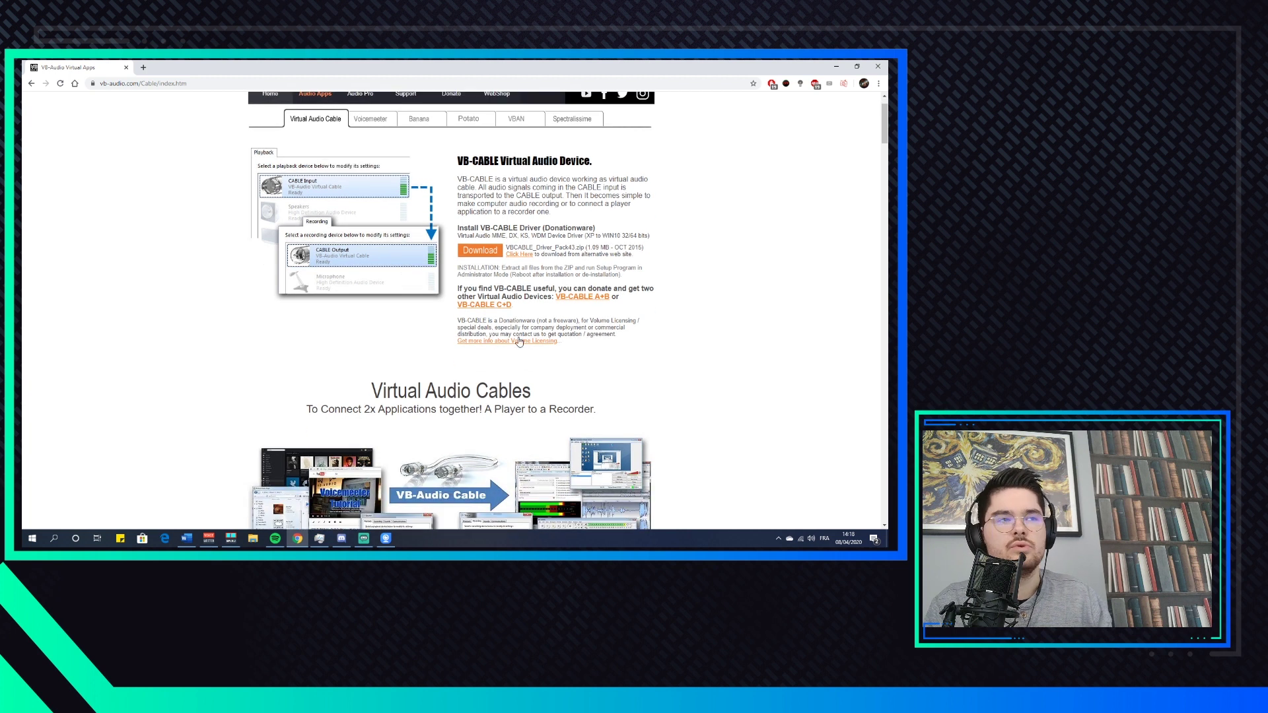
Step: Clear the open windows off the desktop and open the Windows Son dialog from the Matériel et audio section of the Panneau de configuration
left_click(835, 67)
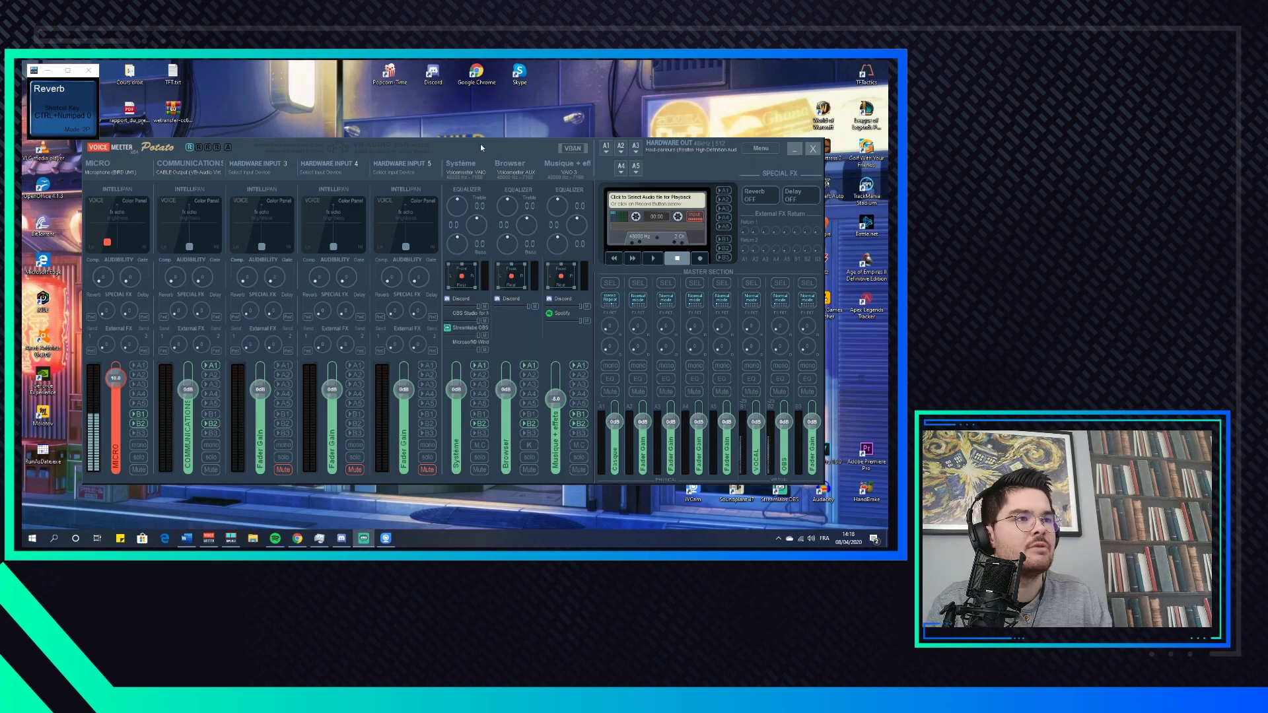
left_click(791, 151)
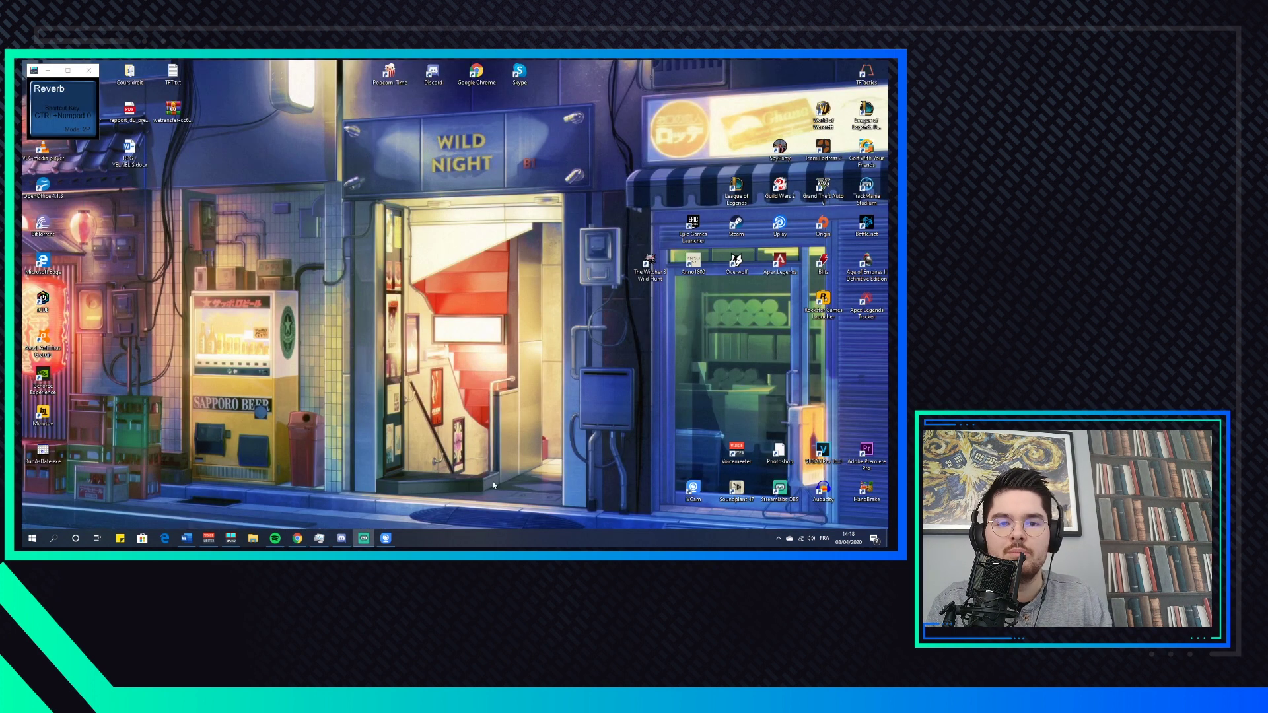
left_click(54, 538)
type("panneau")
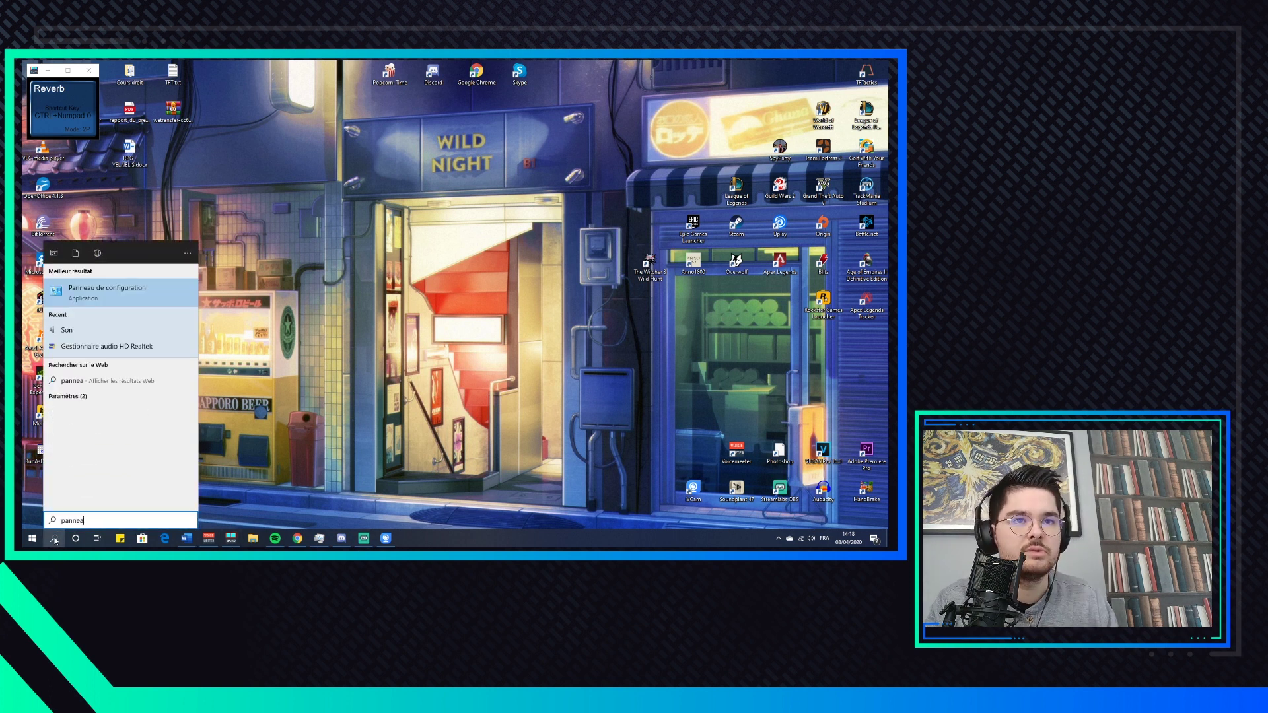
left_click(136, 297)
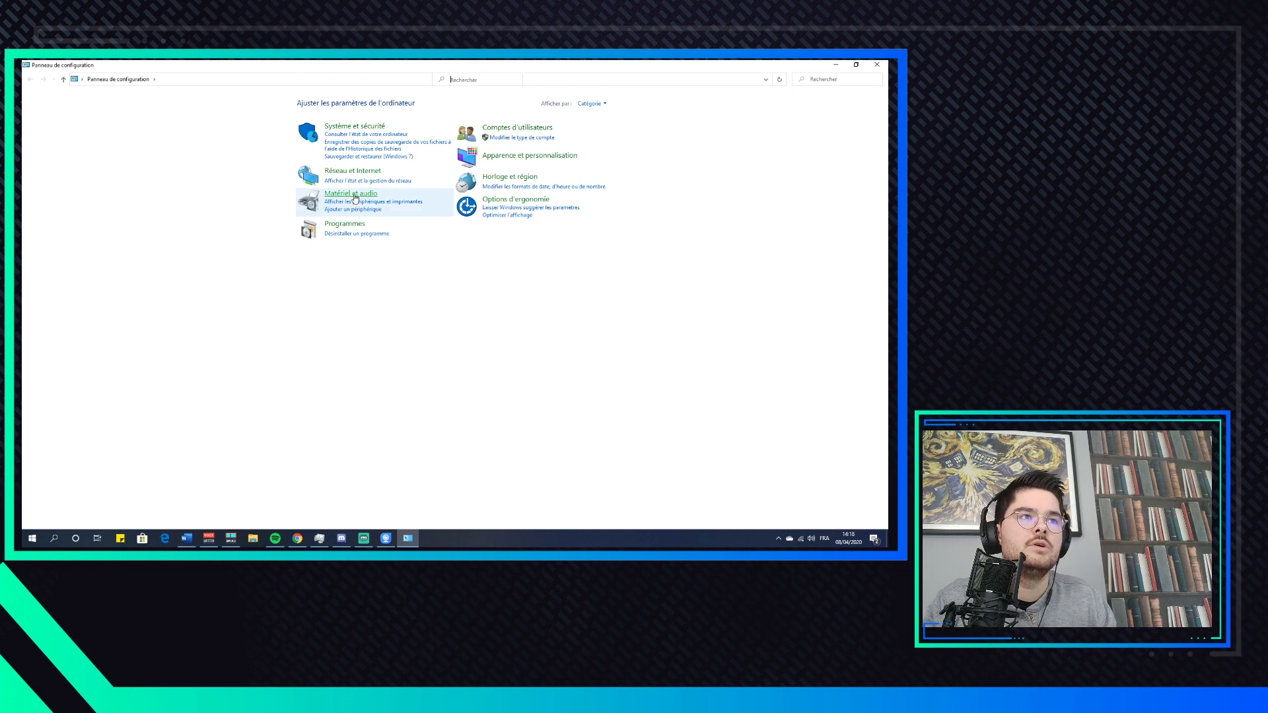
left_click(342, 197)
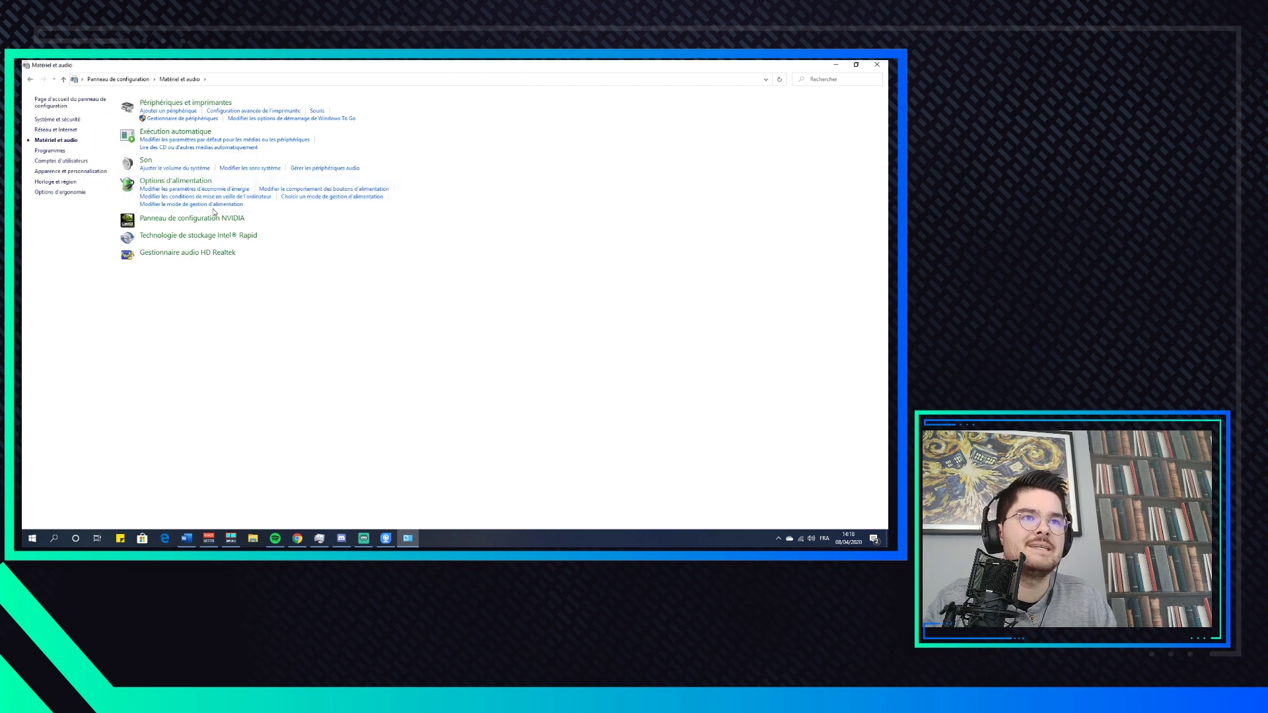
left_click(146, 162)
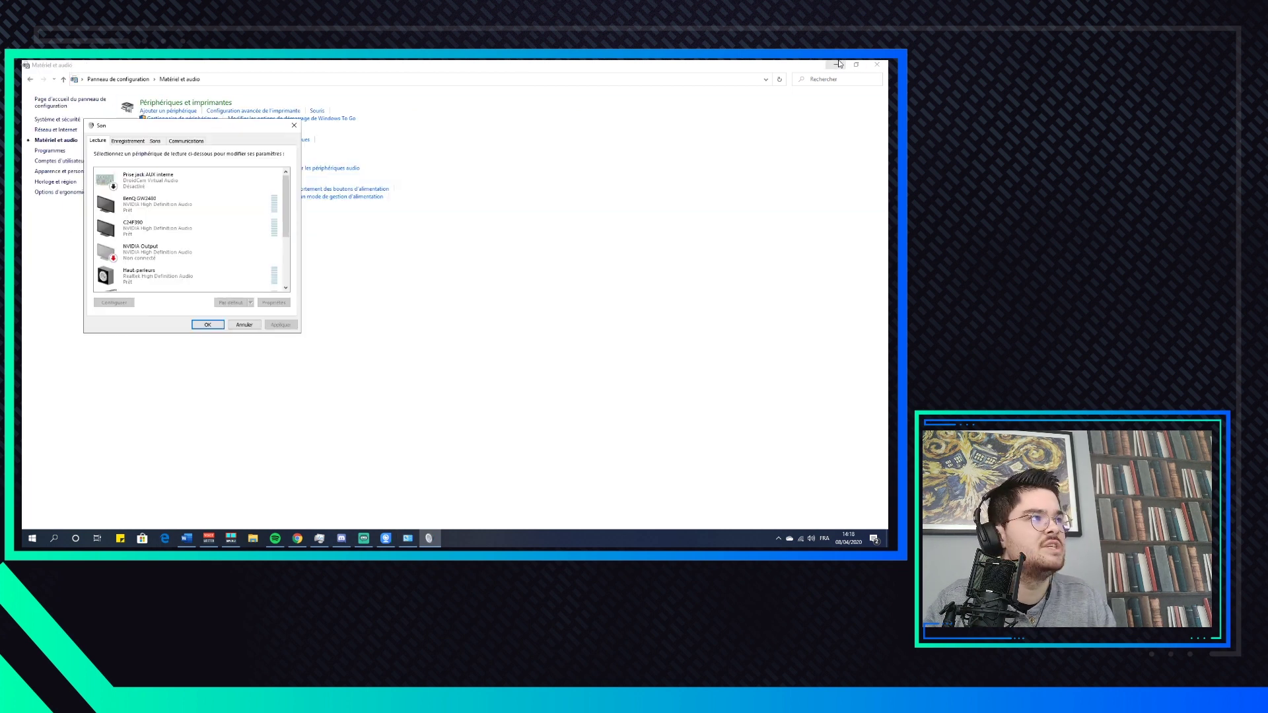
left_click(877, 64)
left_click_drag(225, 126, 390, 192)
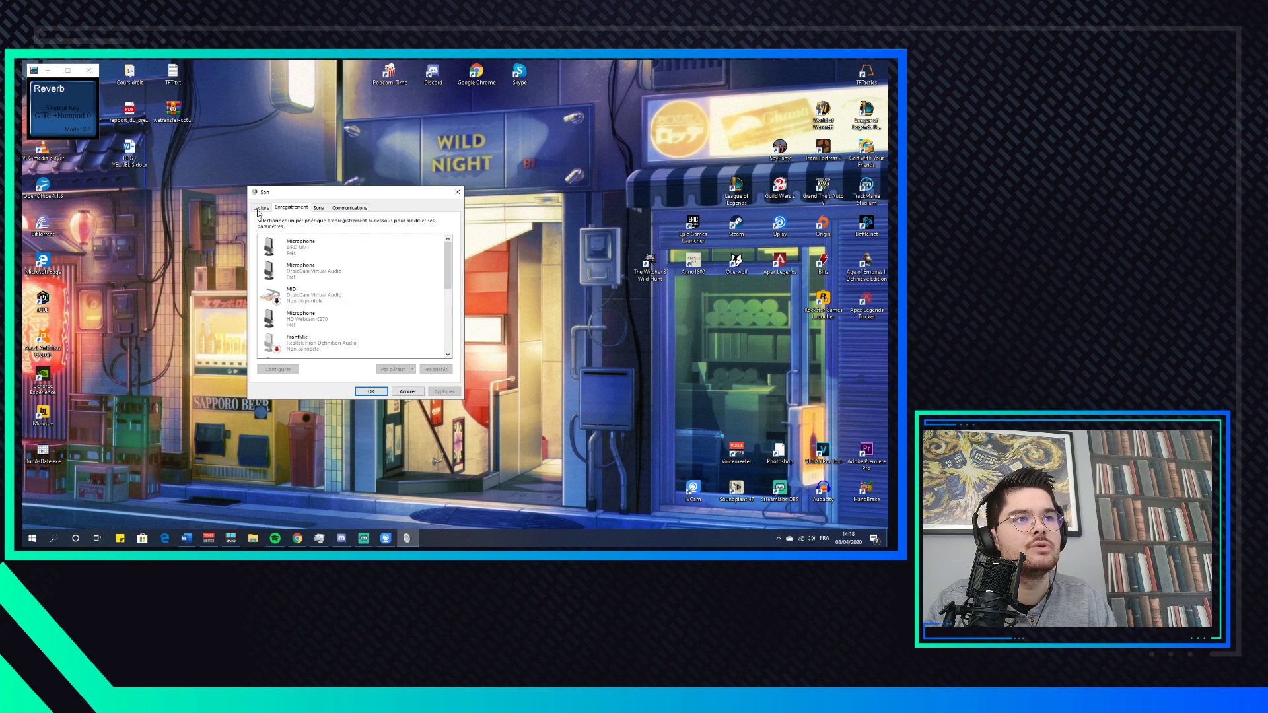
Step: Examine the default-device options for VoiceMeeter Input and CABLE Input among the playback devices
scroll(451, 271, "down", 3)
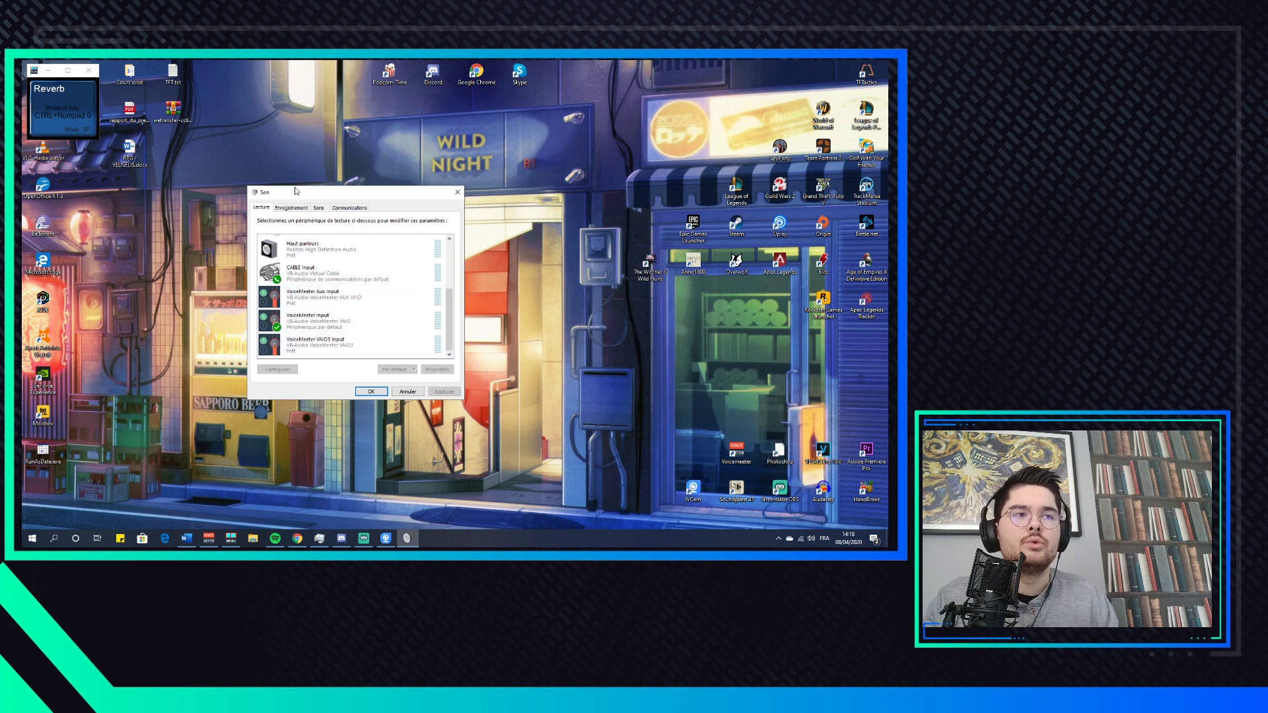
right_click(320, 329)
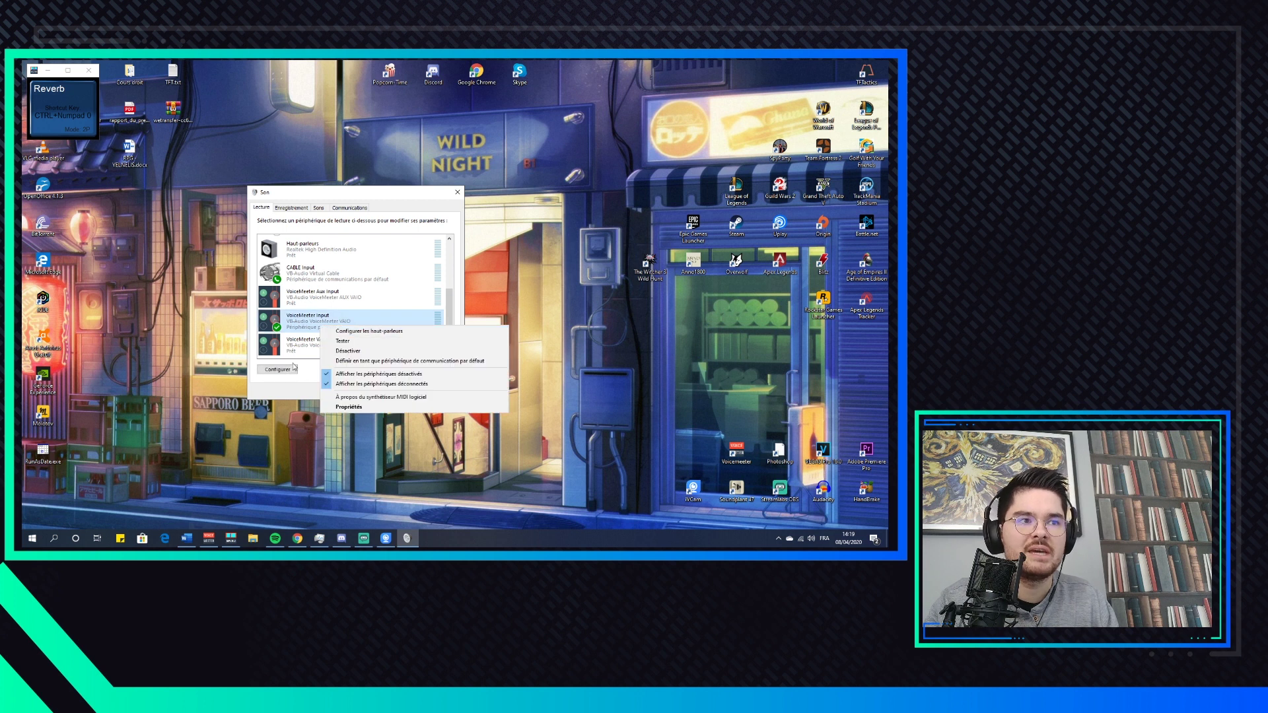
left_click(297, 395)
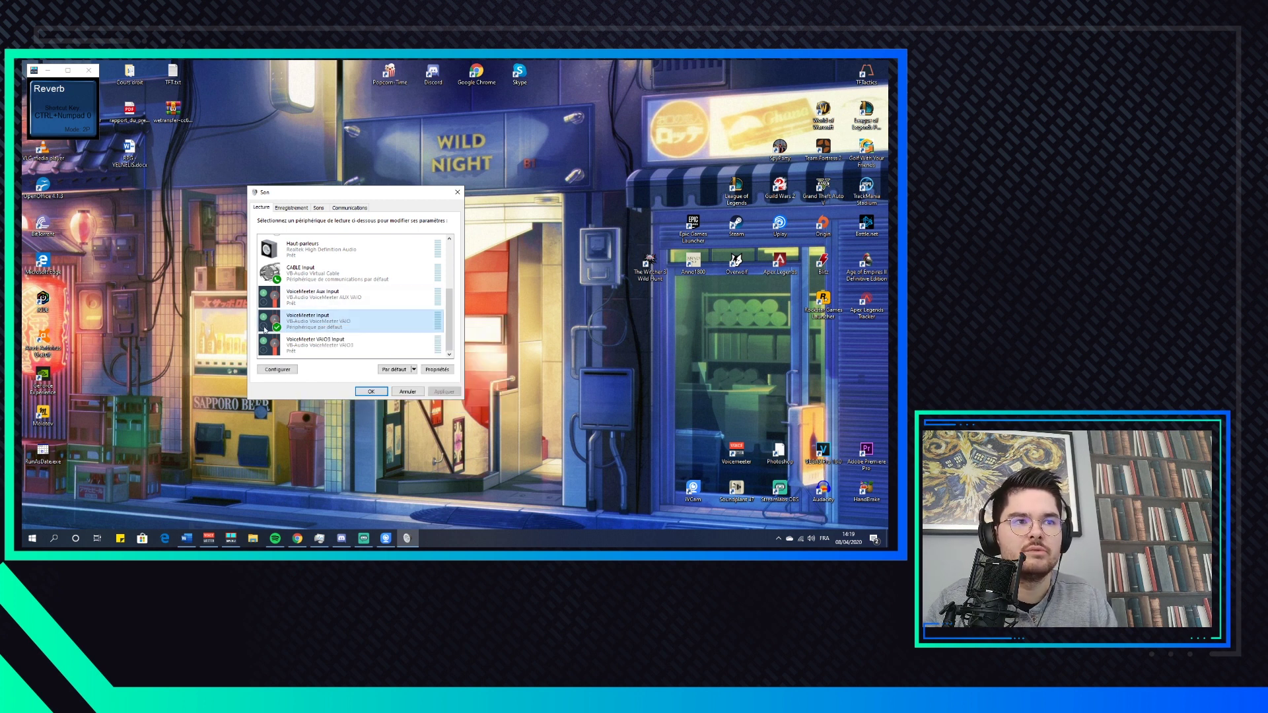
right_click(306, 327)
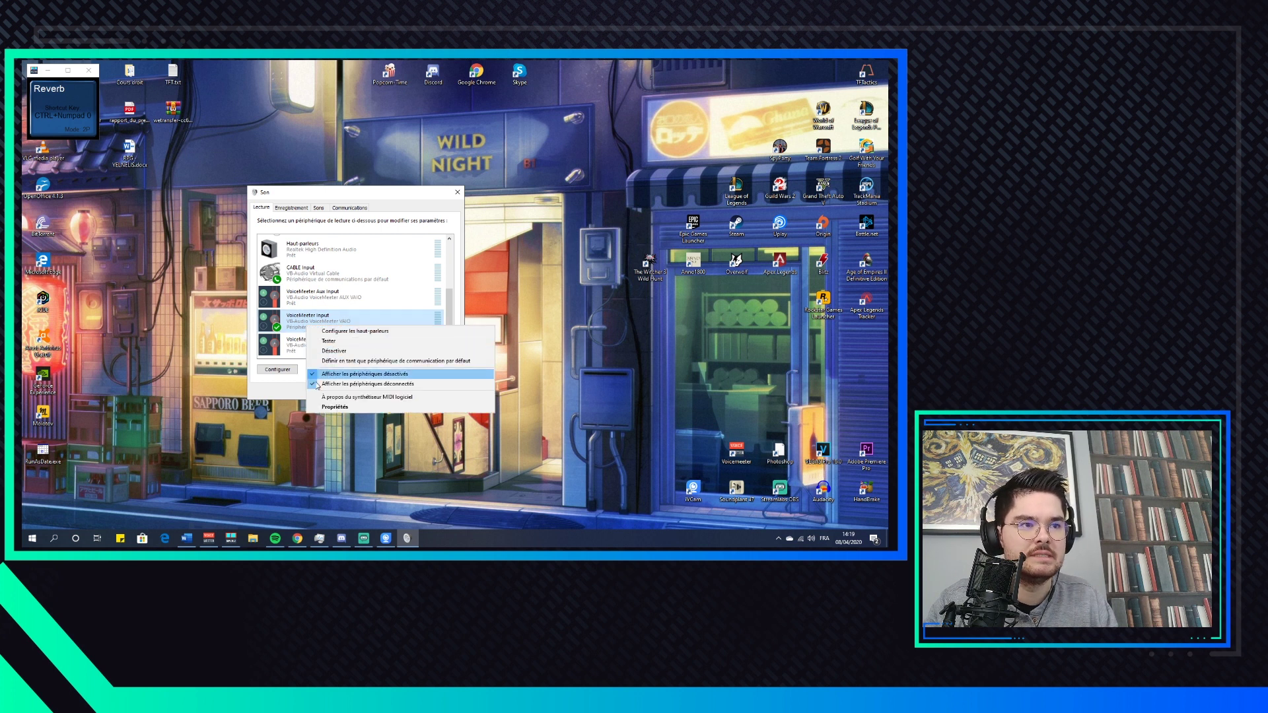
left_click(298, 392)
left_click(336, 280)
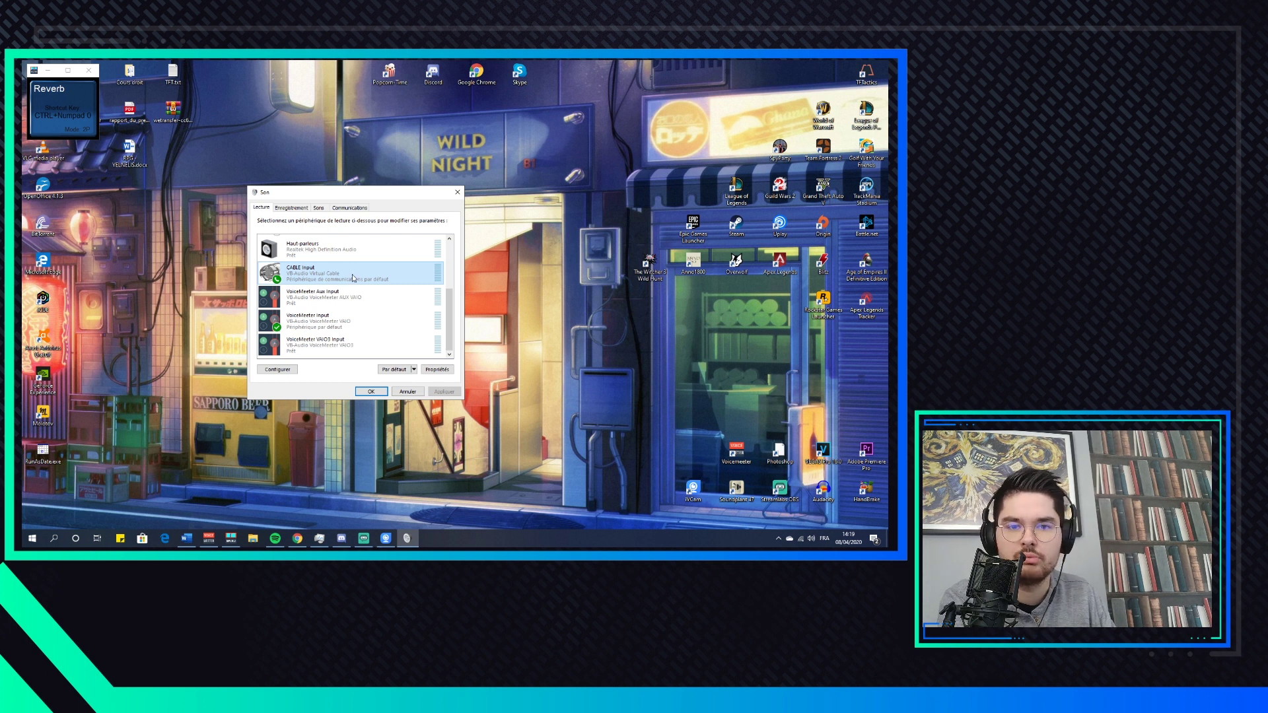
right_click(326, 327)
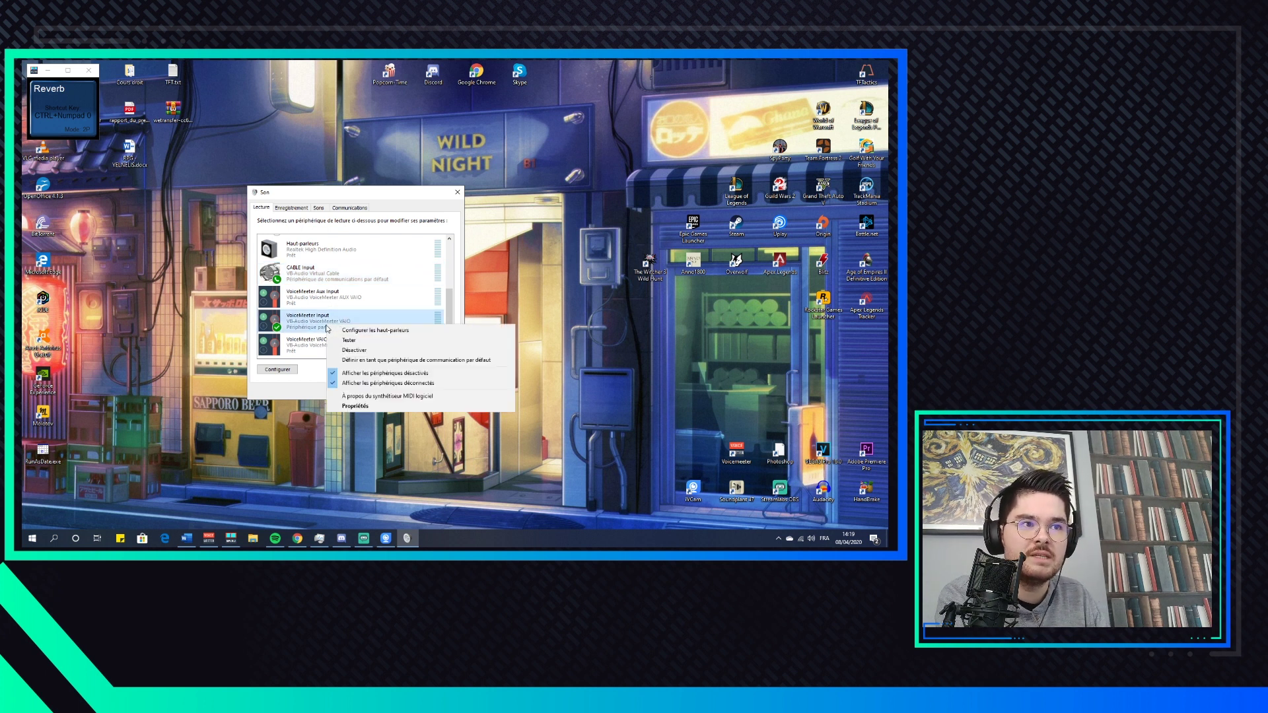
left_click(432, 361)
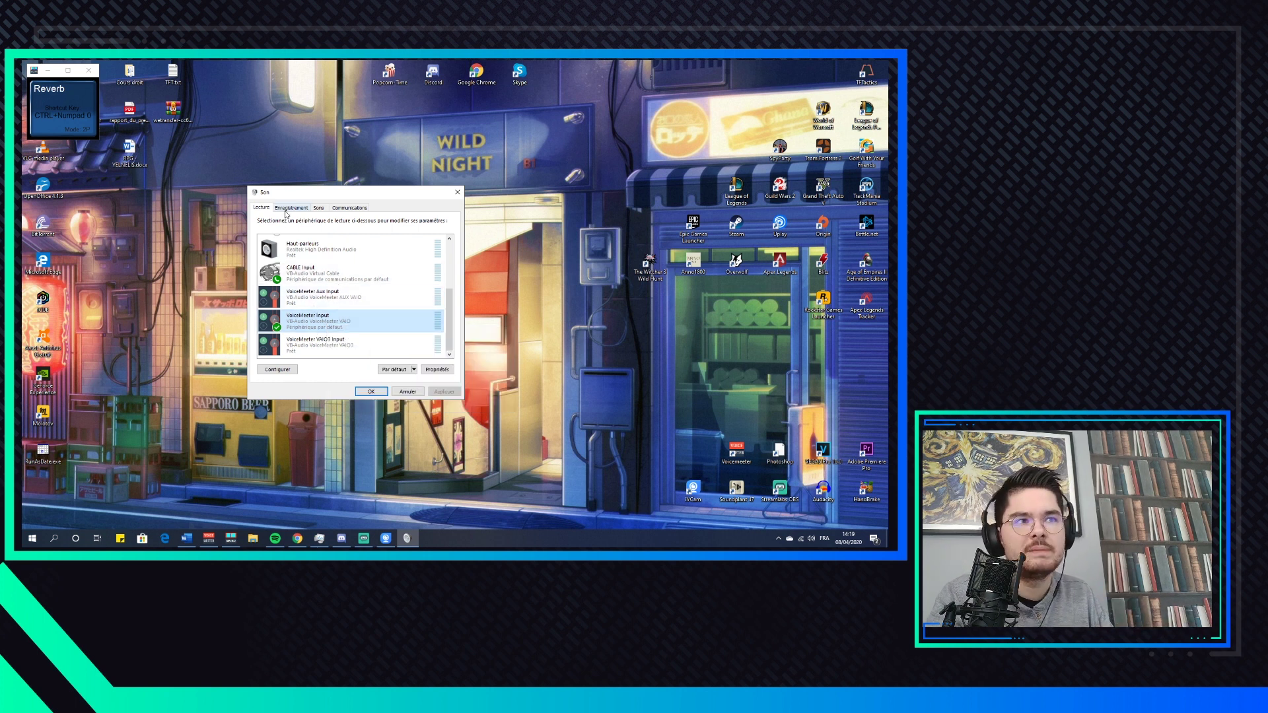
Step: Set the default format of the VoiceMeeter VAIO3 Input playback device to 24 bits, 48000 Hz (Qualité studio)
right_click(322, 356)
left_click(357, 433)
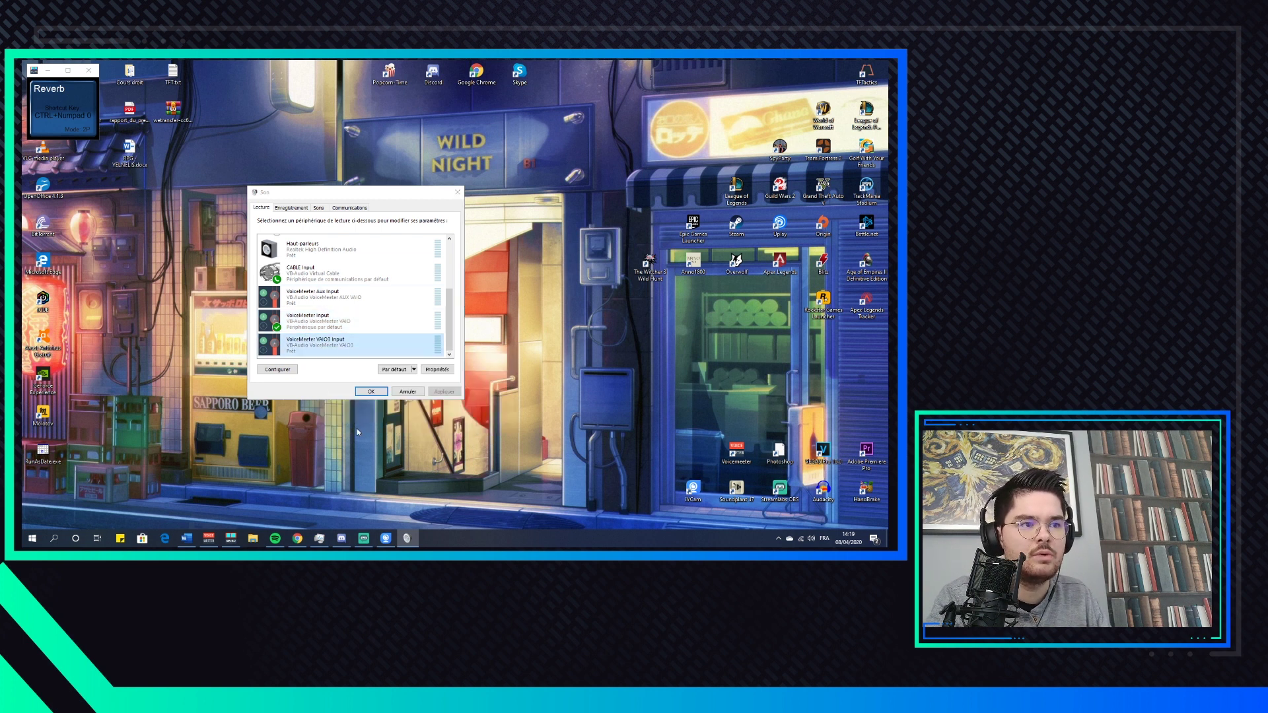
left_click(338, 242)
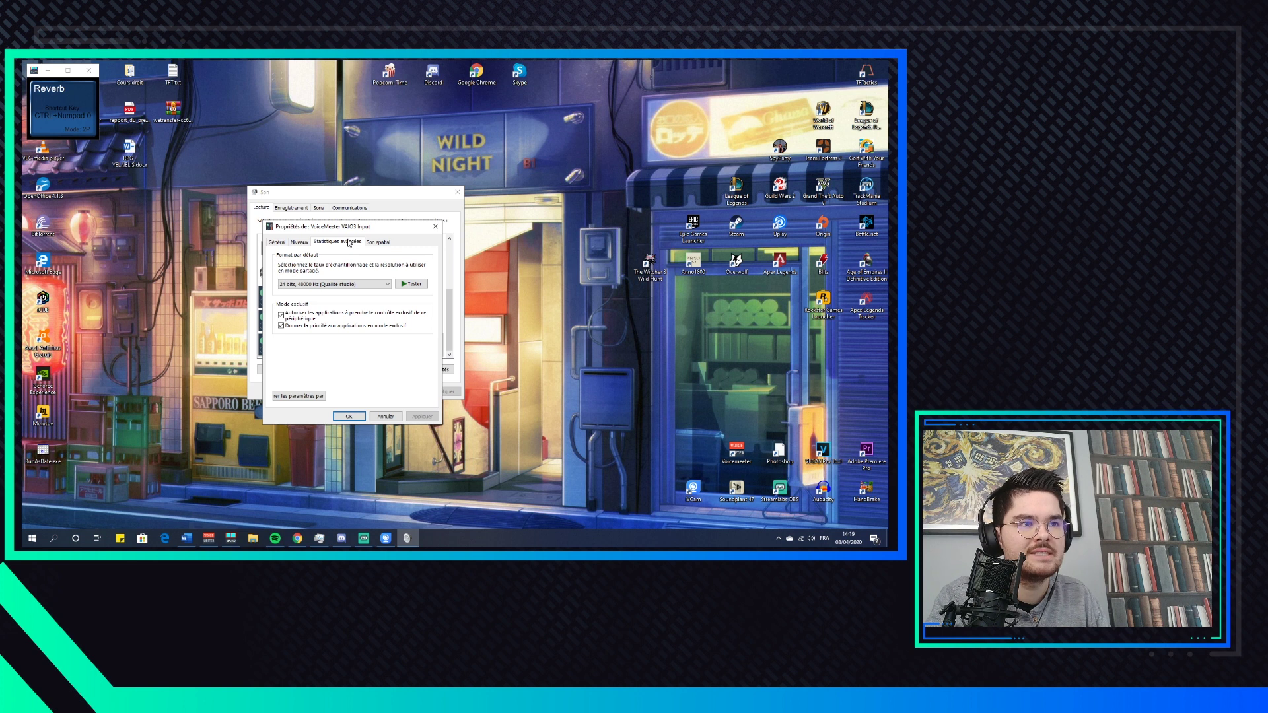
left_click(303, 284)
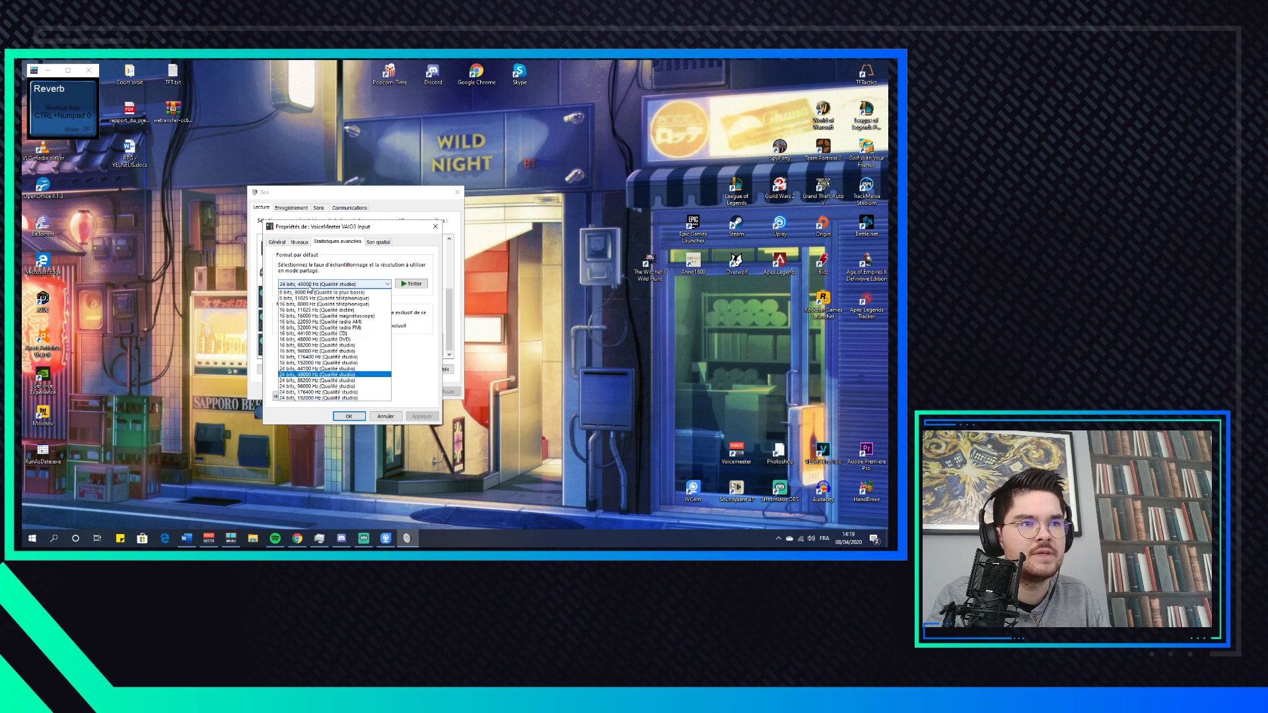
left_click(303, 381)
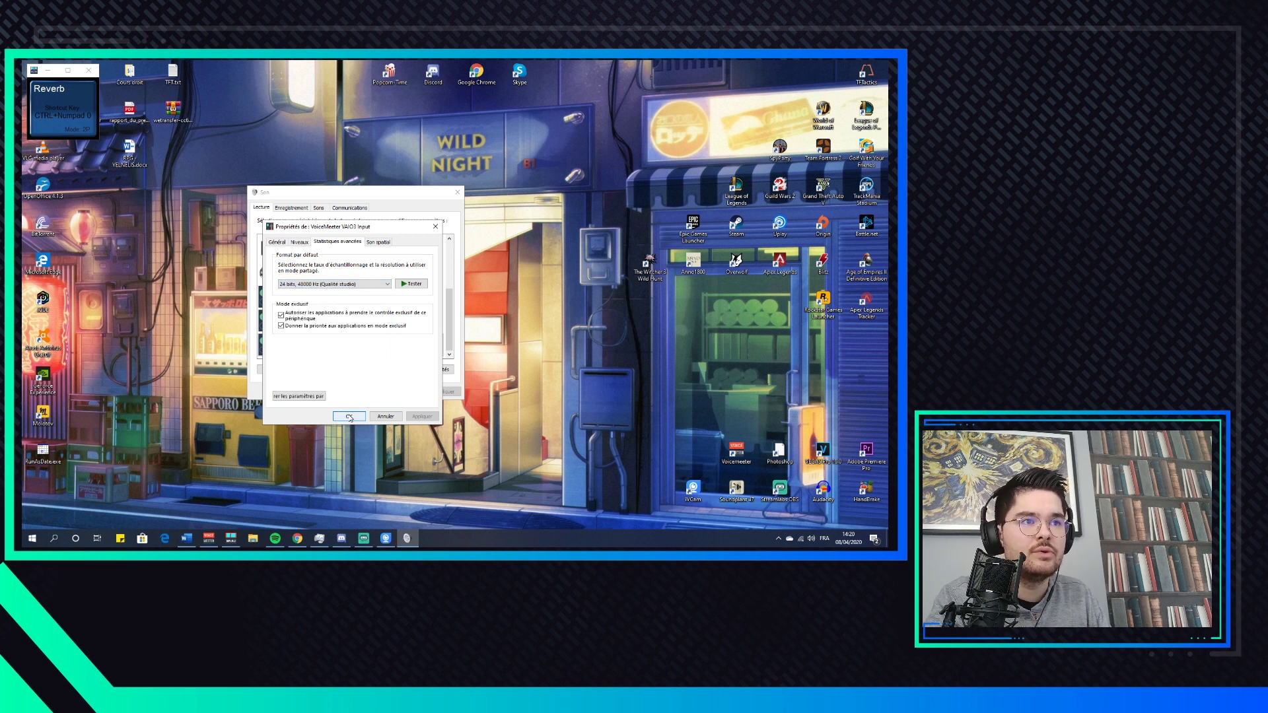
left_click(348, 416)
Step: Check the default sample rate and bit depth in the advanced properties of the VoiceMeeter Input playback device
right_click(303, 322)
left_click(313, 400)
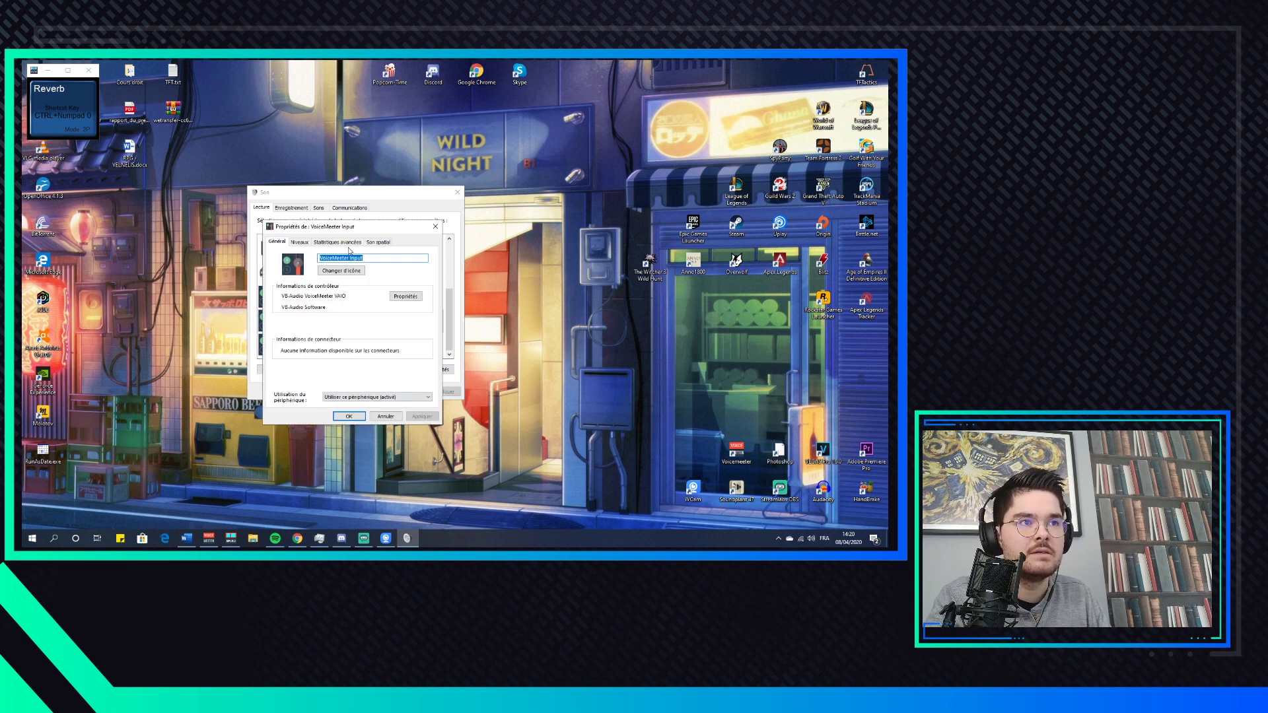
left_click(346, 245)
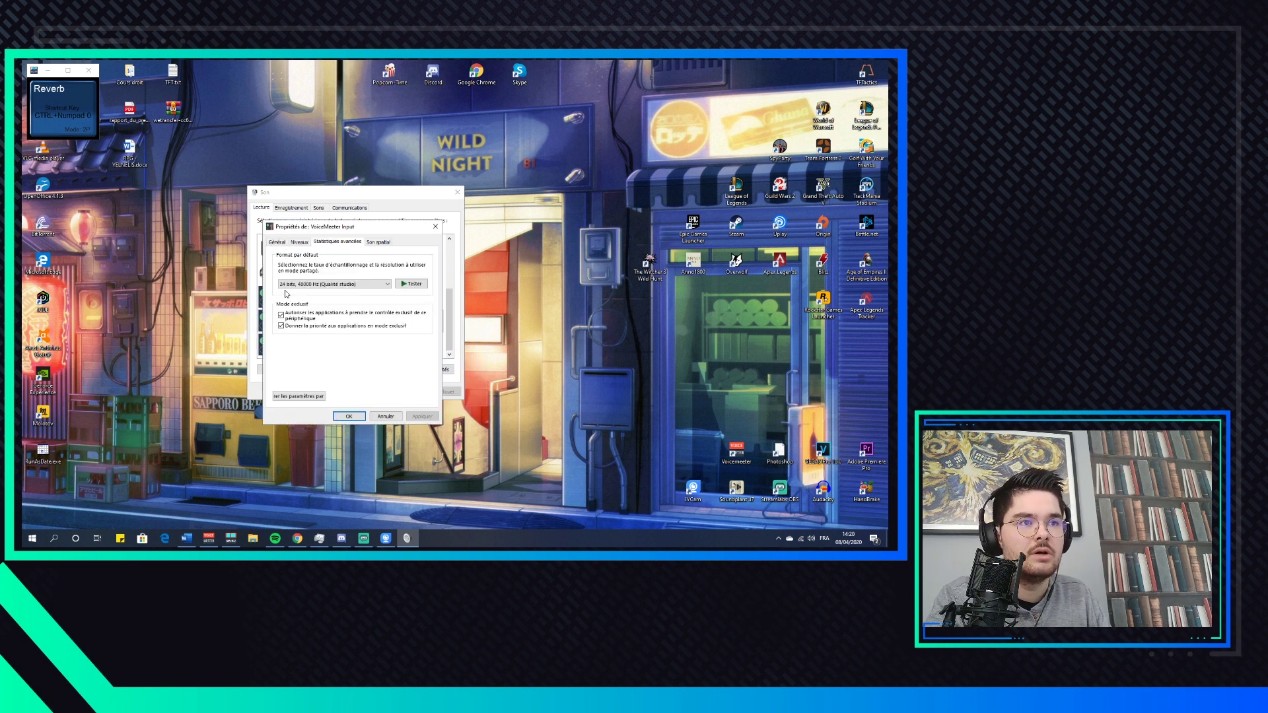
left_click(348, 417)
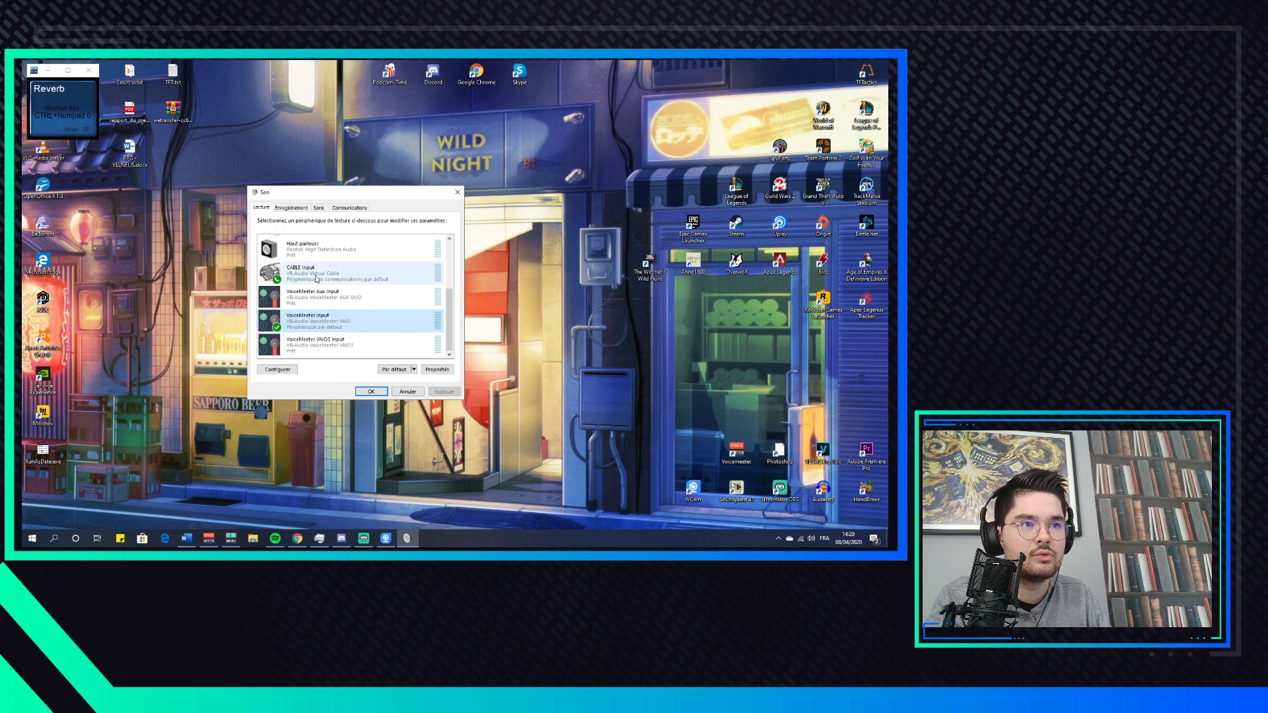
Step: Set the default format of the BIRD UM1 Microphone recording device to Canal 1, 16 bits, 48000 Hz (Qualité DVD)
left_click(292, 208)
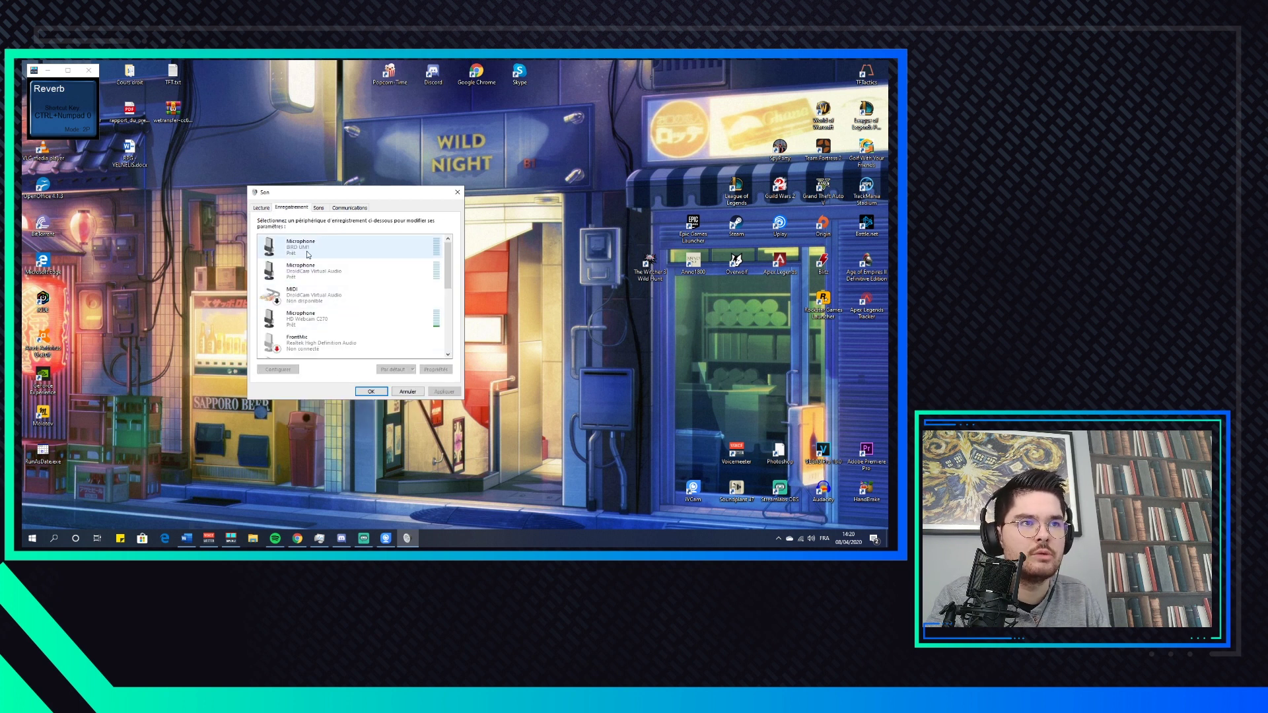
right_click(307, 254)
left_click(330, 325)
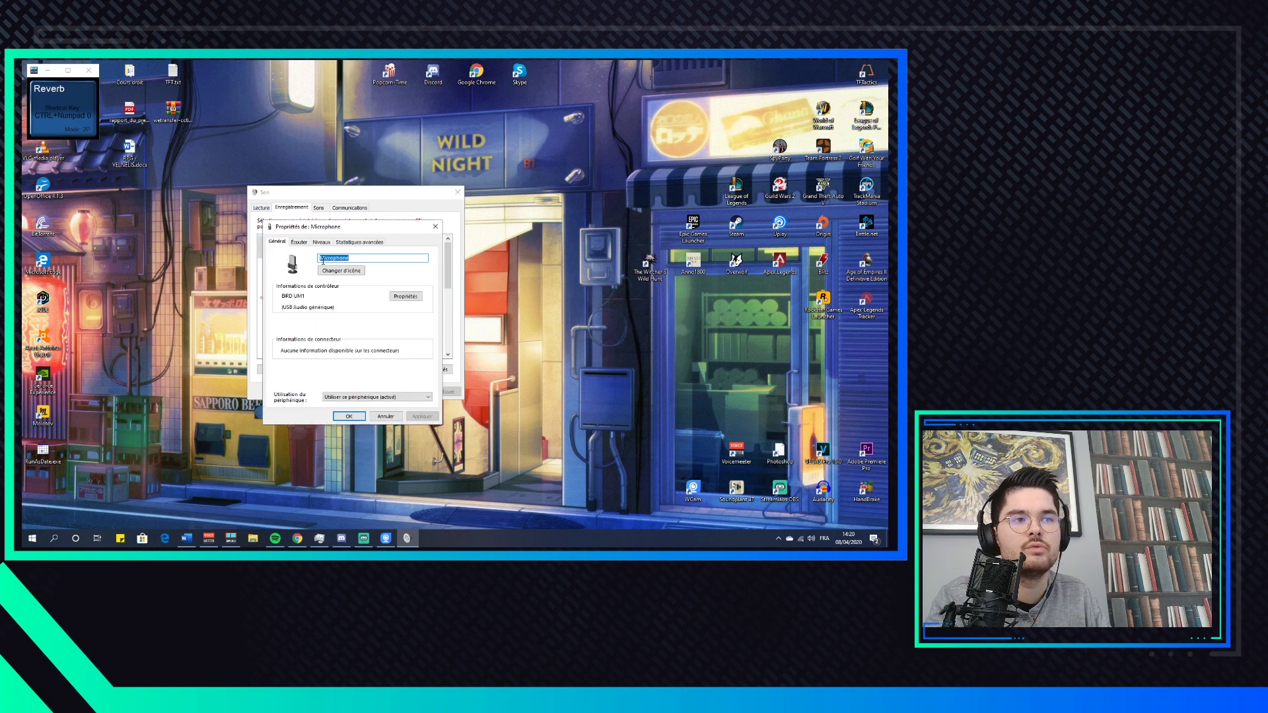
left_click(343, 243)
left_click(321, 285)
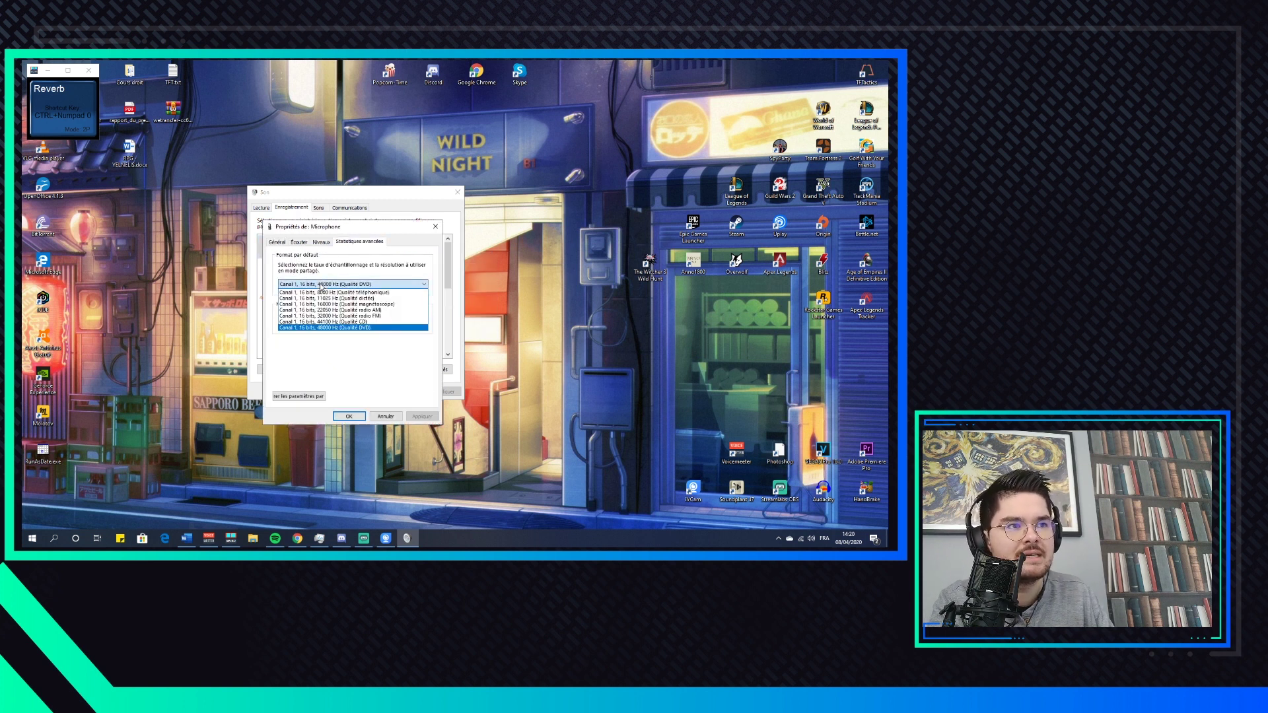
left_click(321, 329)
left_click(348, 416)
Step: Check the default format in the advanced properties of the VoiceMeeter VAIO3 Output recording device and close the Son dialog
left_click_drag(449, 278, 449, 339)
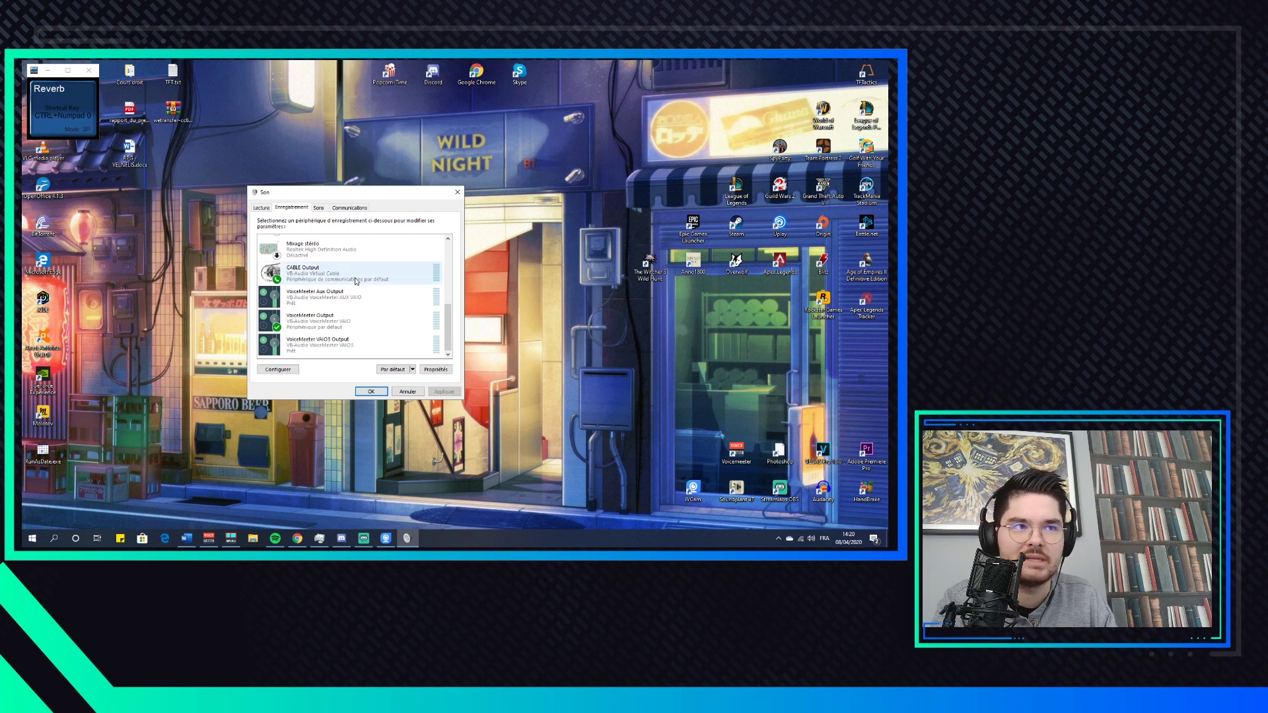
right_click(320, 343)
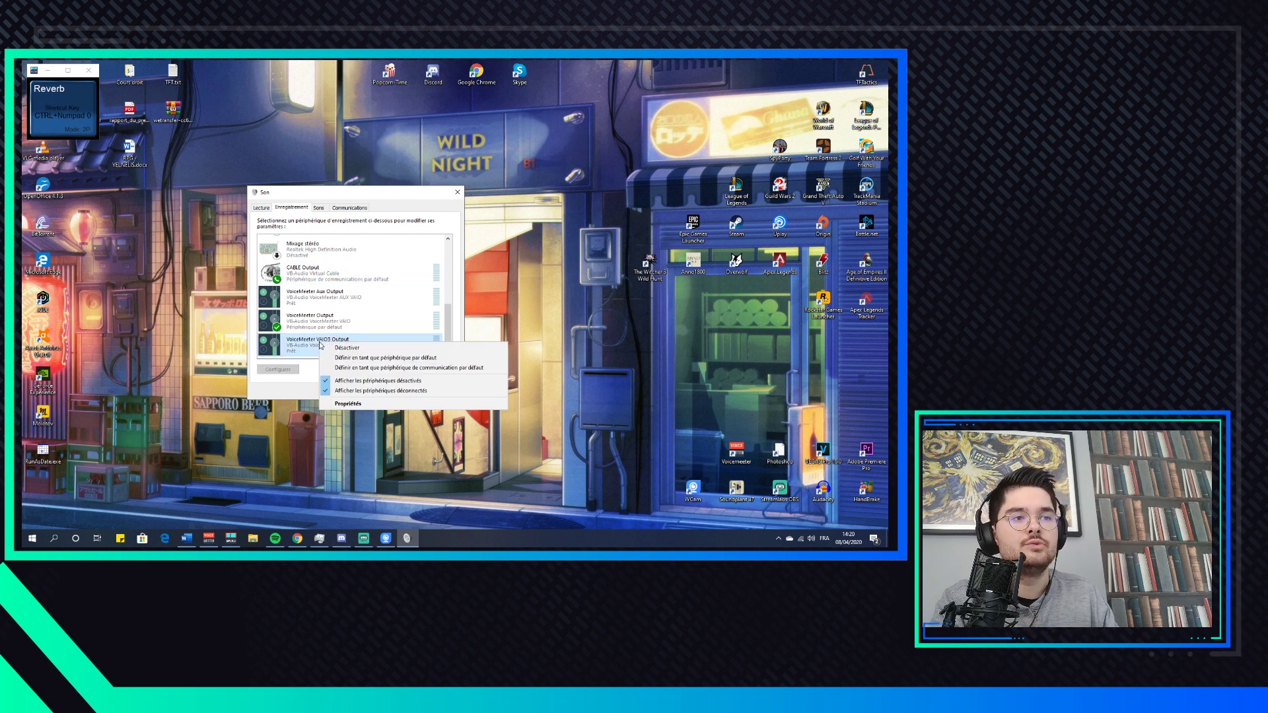
left_click(349, 403)
left_click(359, 243)
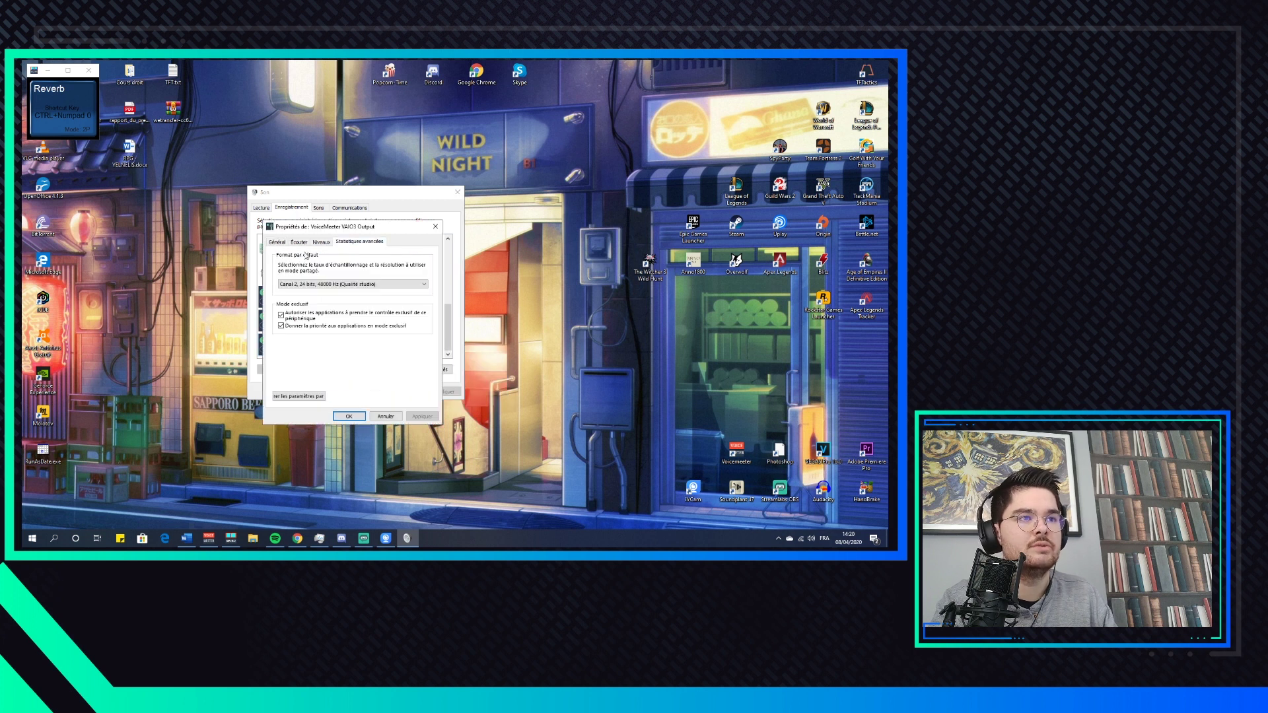
left_click(349, 416)
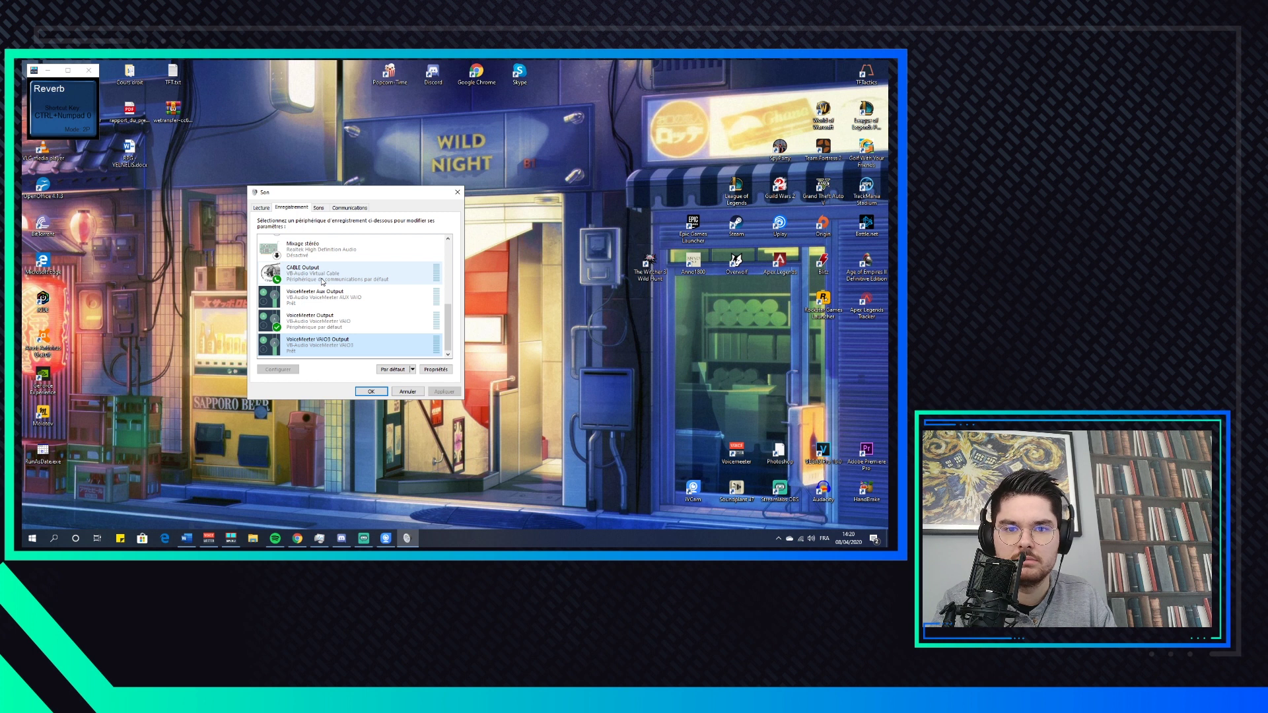
left_click(371, 393)
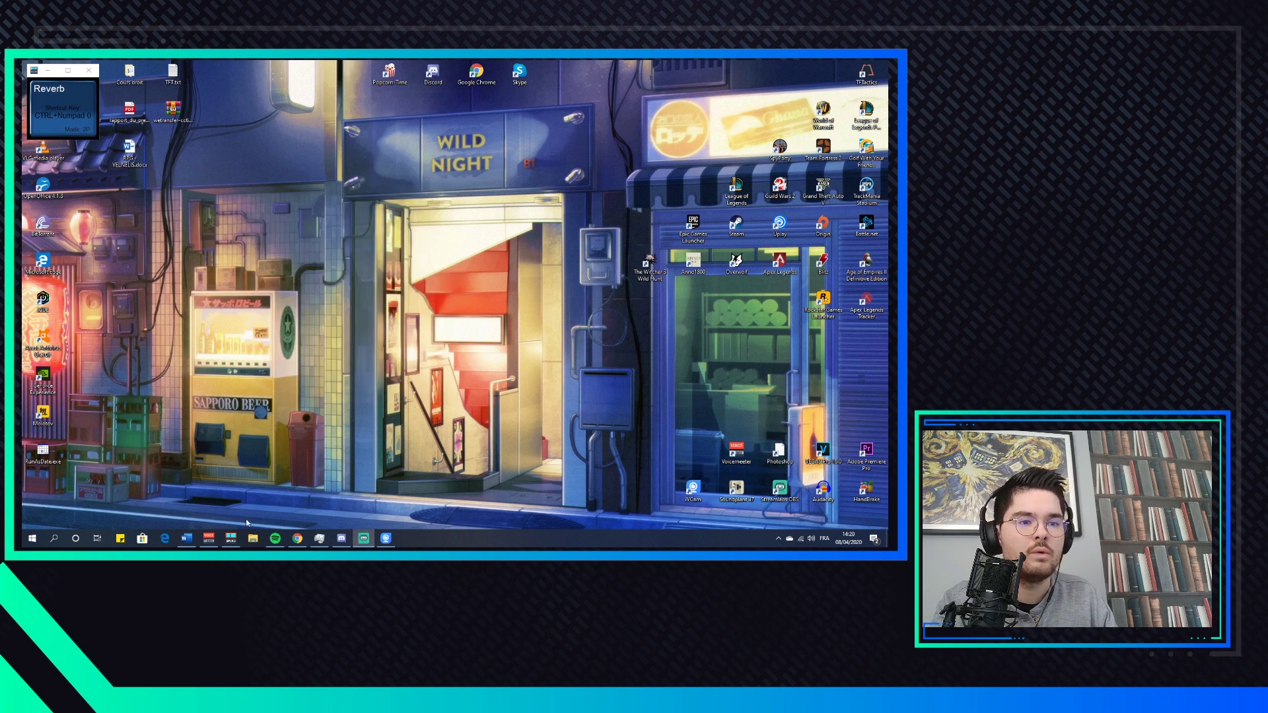
Step: Switch to Voicemeeter Potato and examine its startup options, including System Tray (Run at Startup) and Show App On Startup
left_click(208, 538)
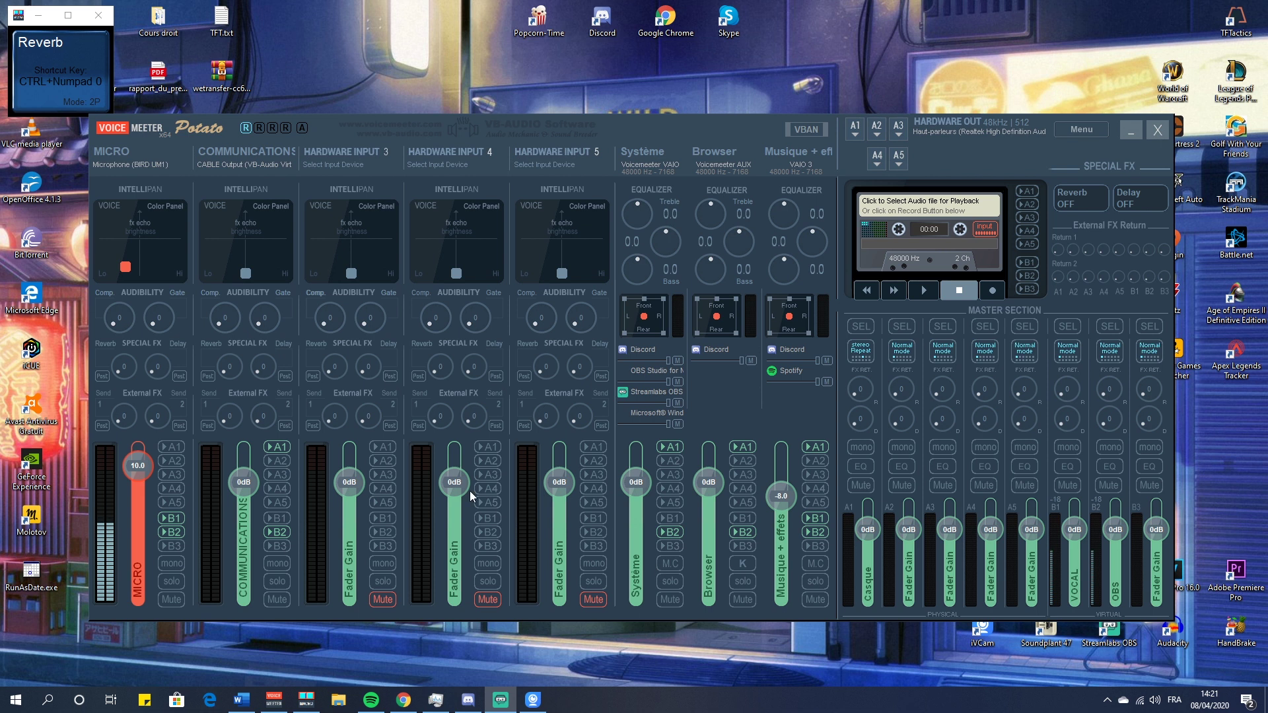
left_click(1081, 131)
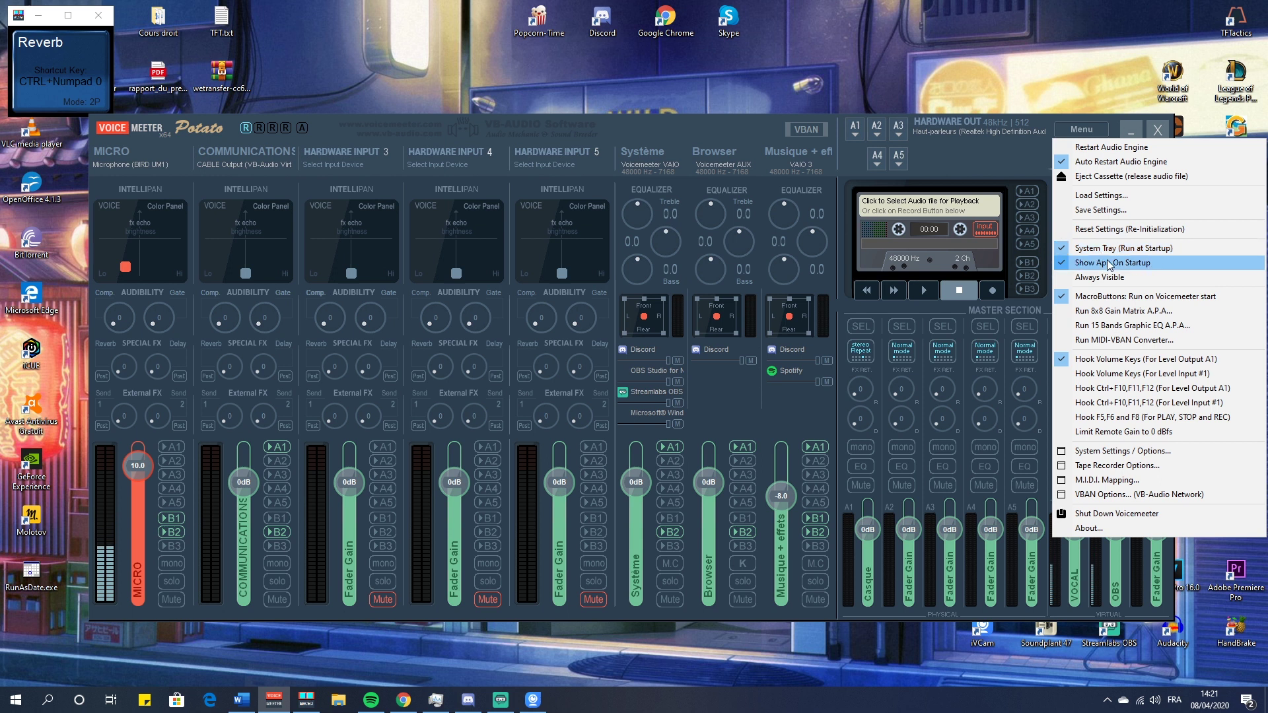
left_click(977, 164)
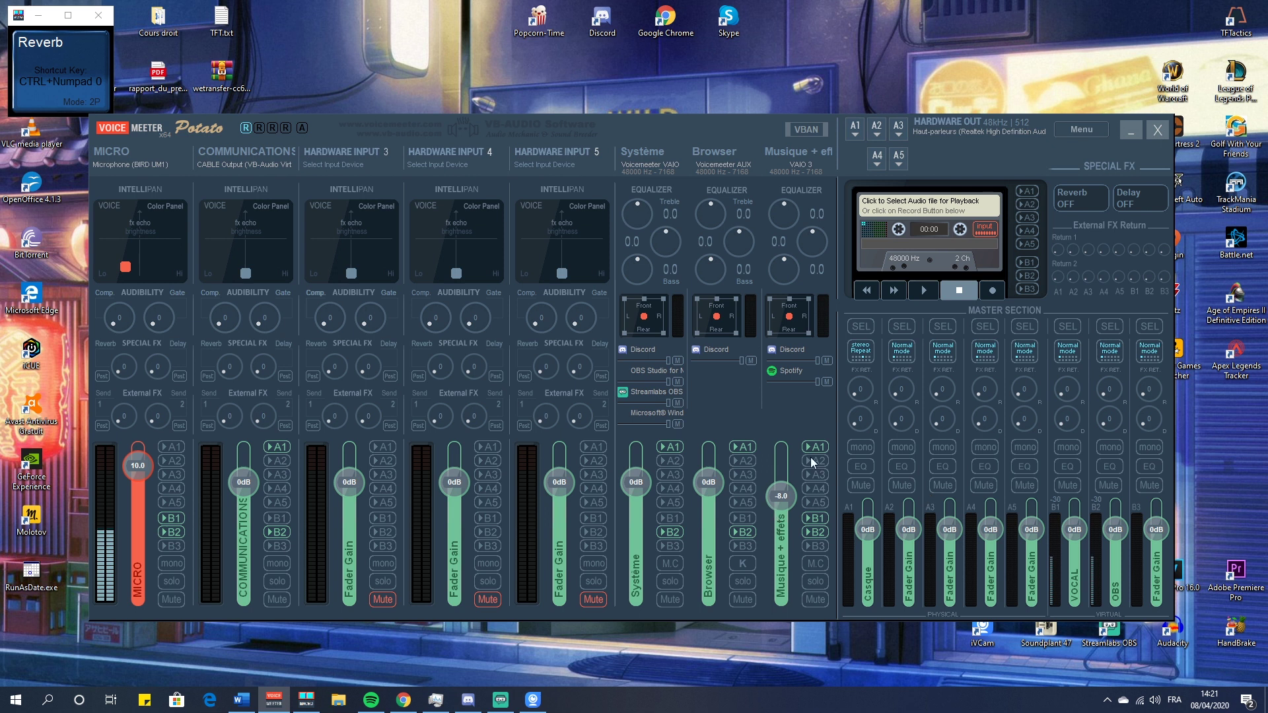
Step: Close the Voicemeeter window and bring it back from the hidden icons in the Windows notification area
left_click(1158, 130)
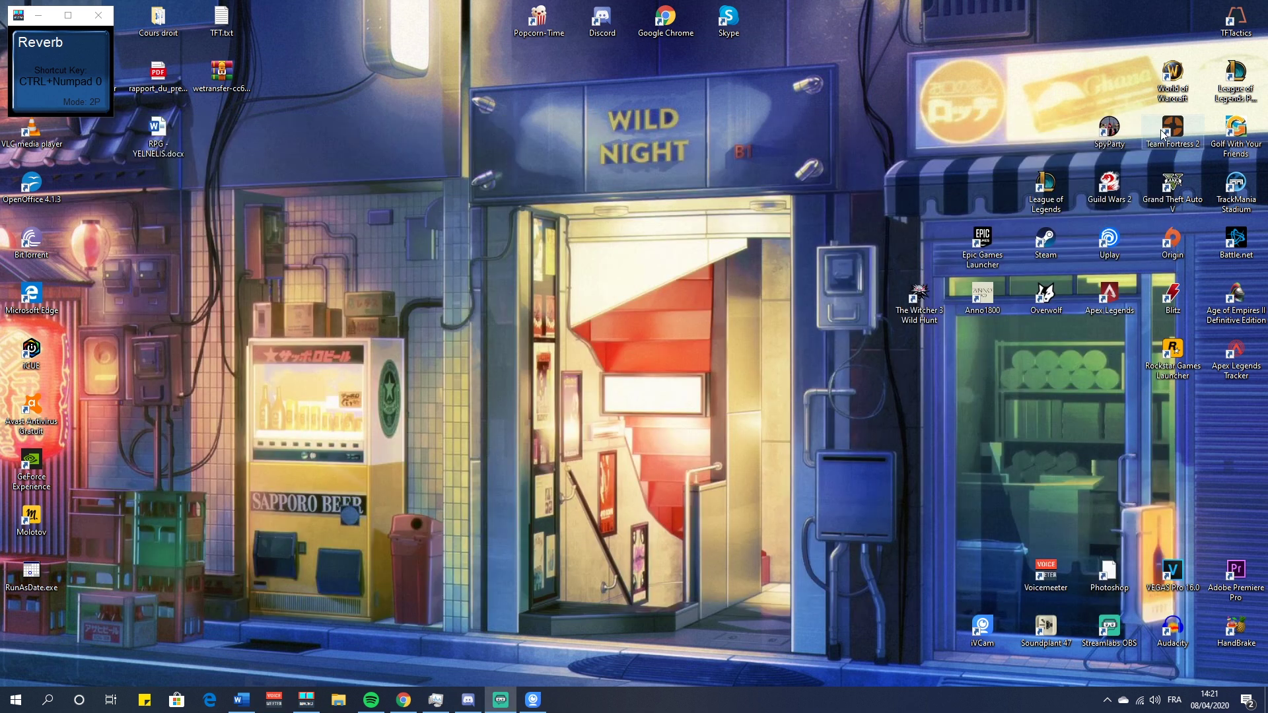
left_click(1107, 702)
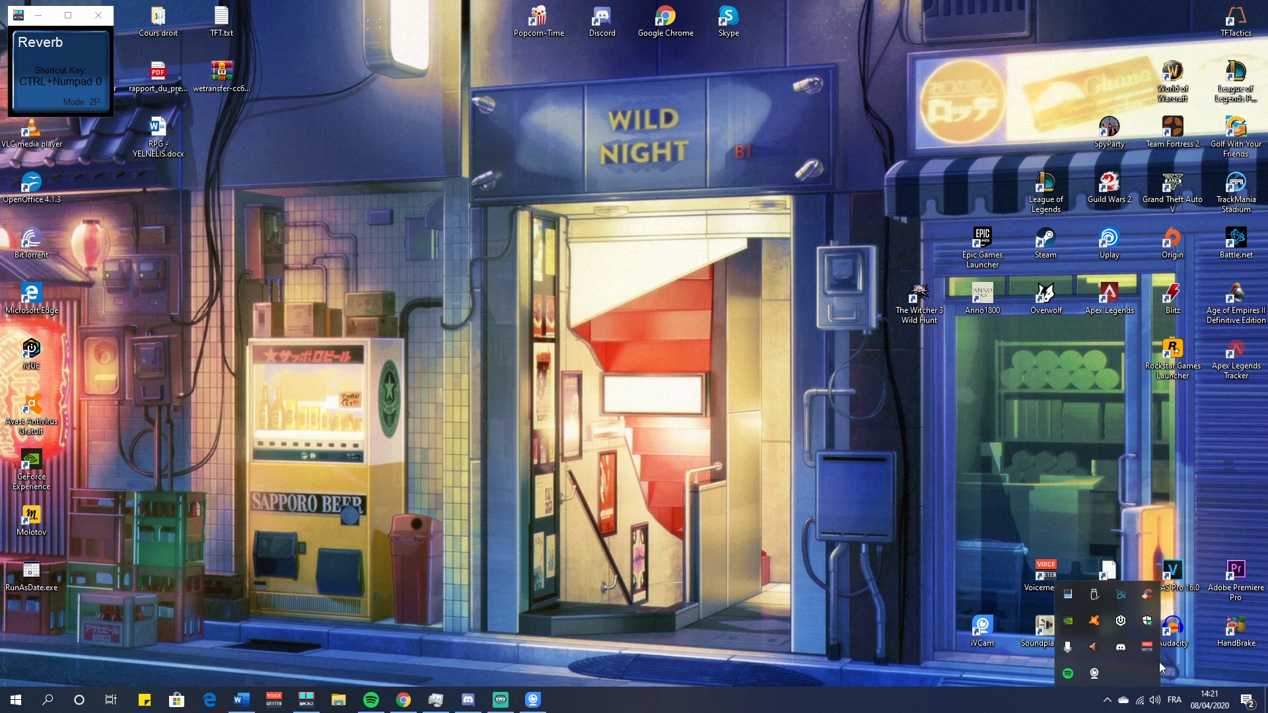
left_click(1150, 647)
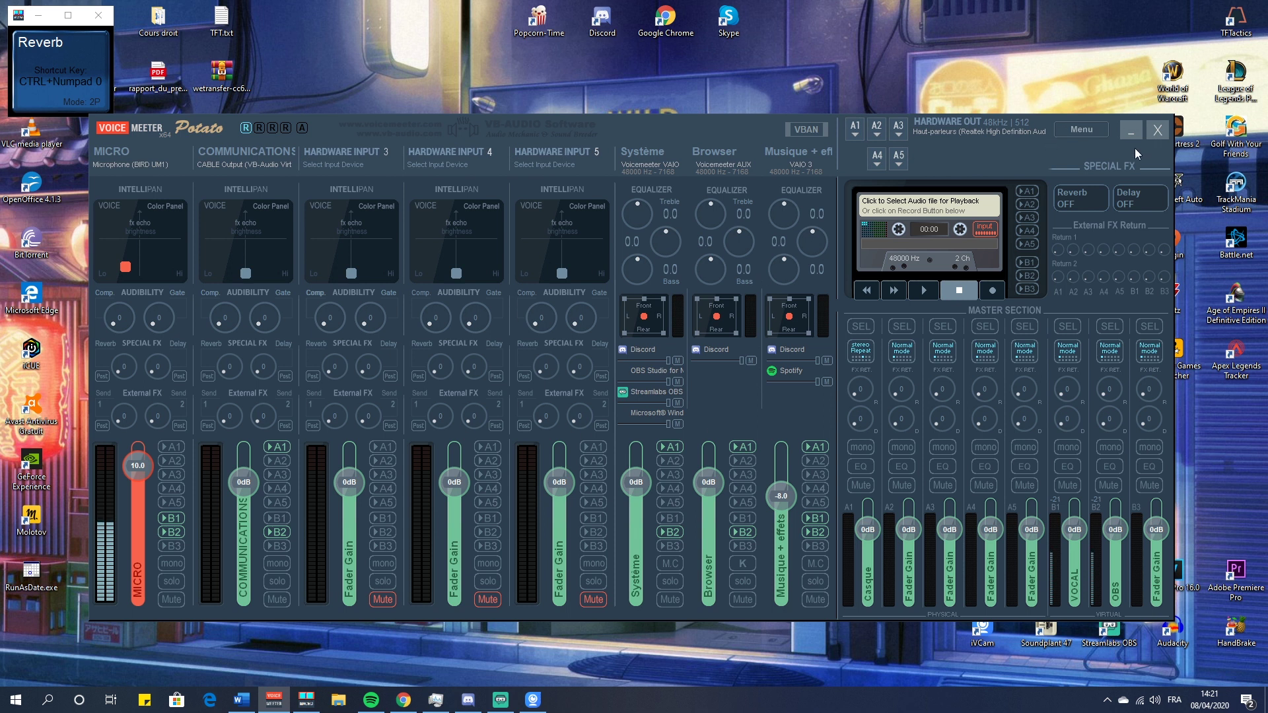
Step: Examine the MacroButtons: Run on Voicemeeter start option and view the Macro Buttons window full screen before restoring its size
left_click(1079, 135)
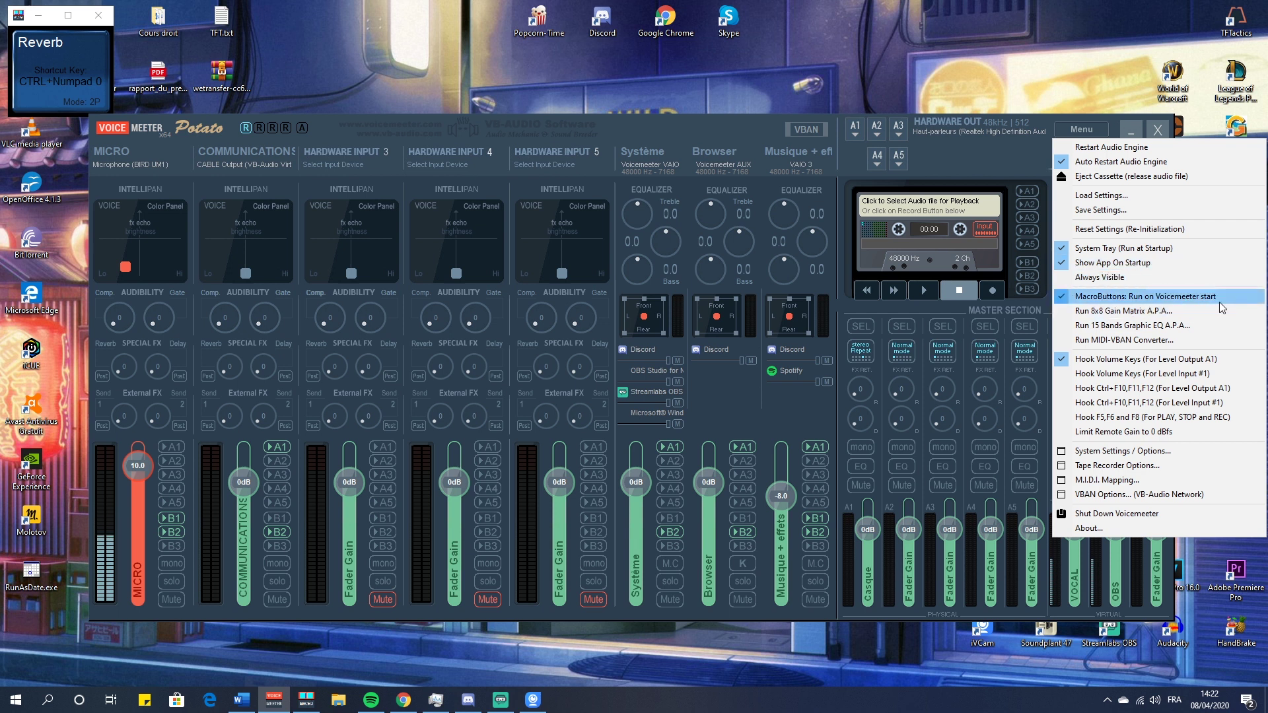
left_click(168, 76)
left_click(68, 14)
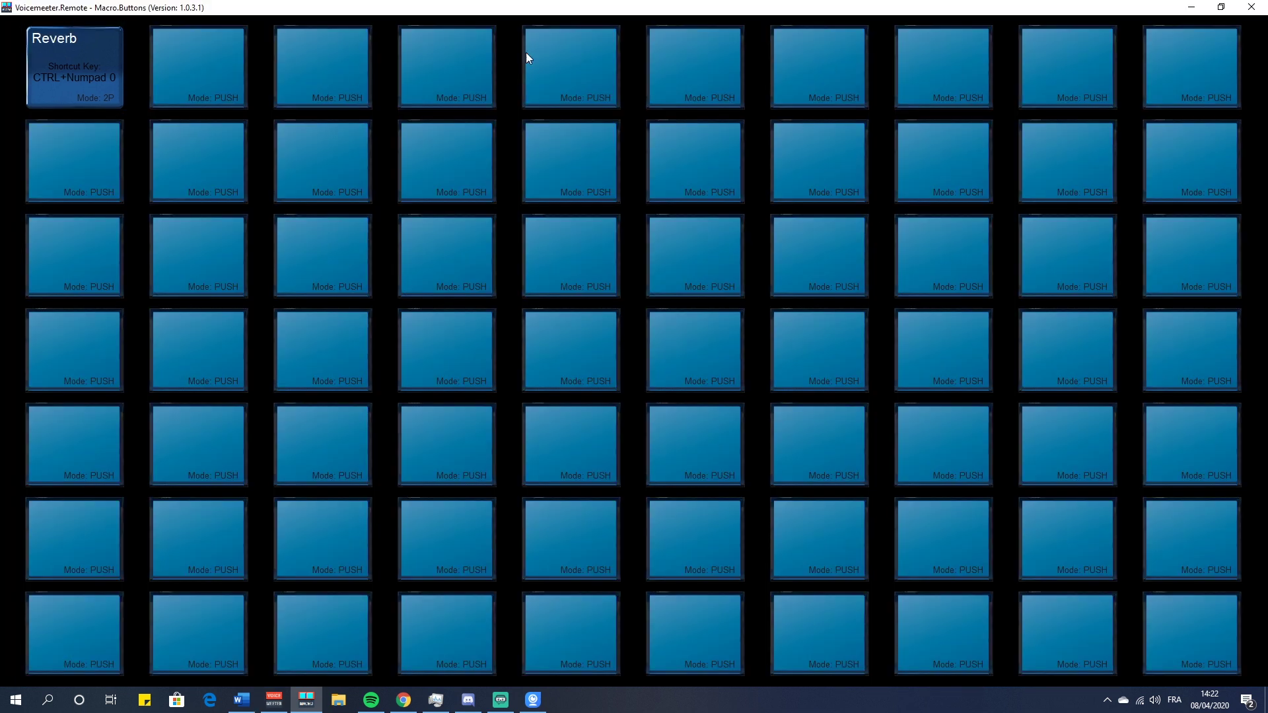
left_click(1220, 6)
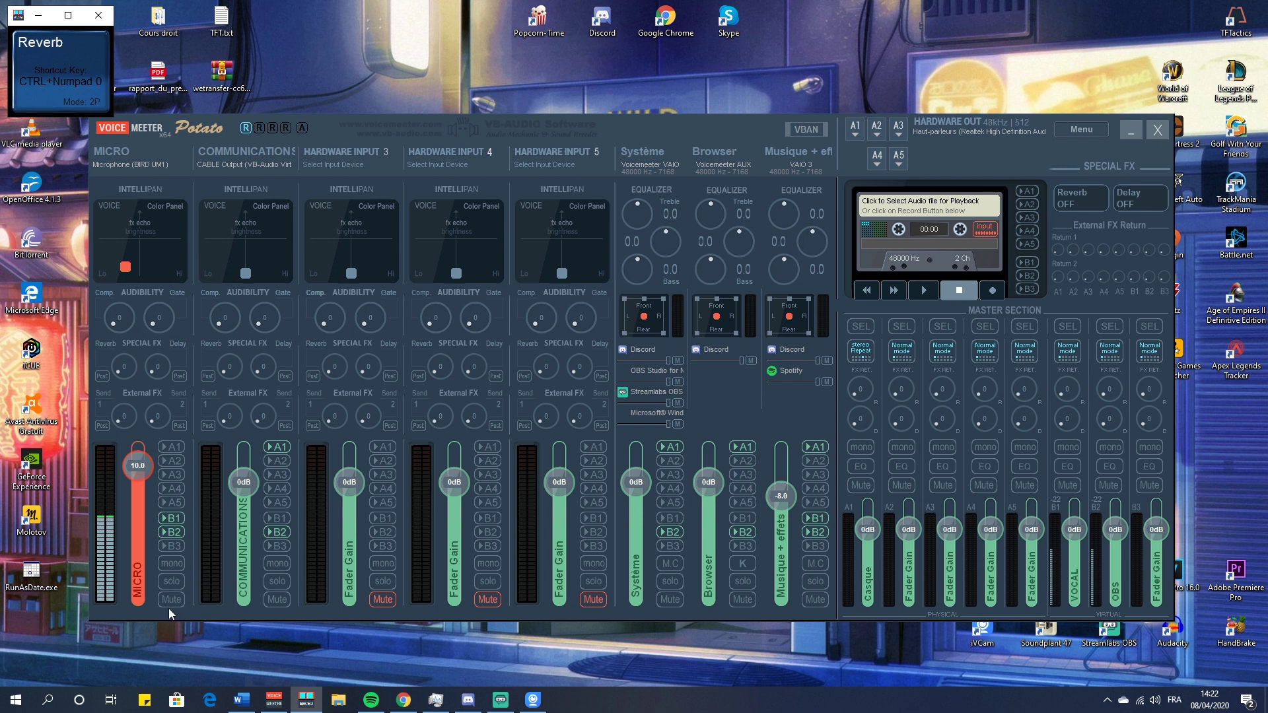
Step: Examine the Hook Volume Keys (For Level Output A1) option and test raising, lowering and muting the A1 output level
left_click(1080, 130)
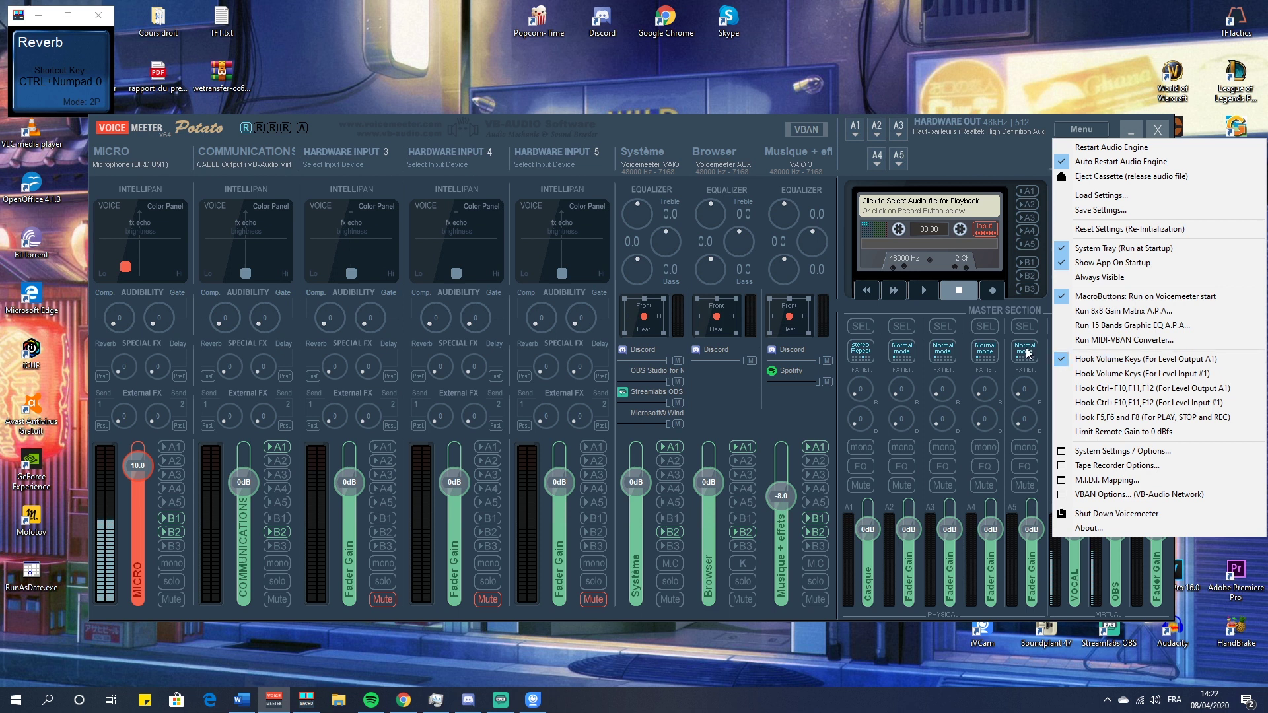
left_click(977, 152)
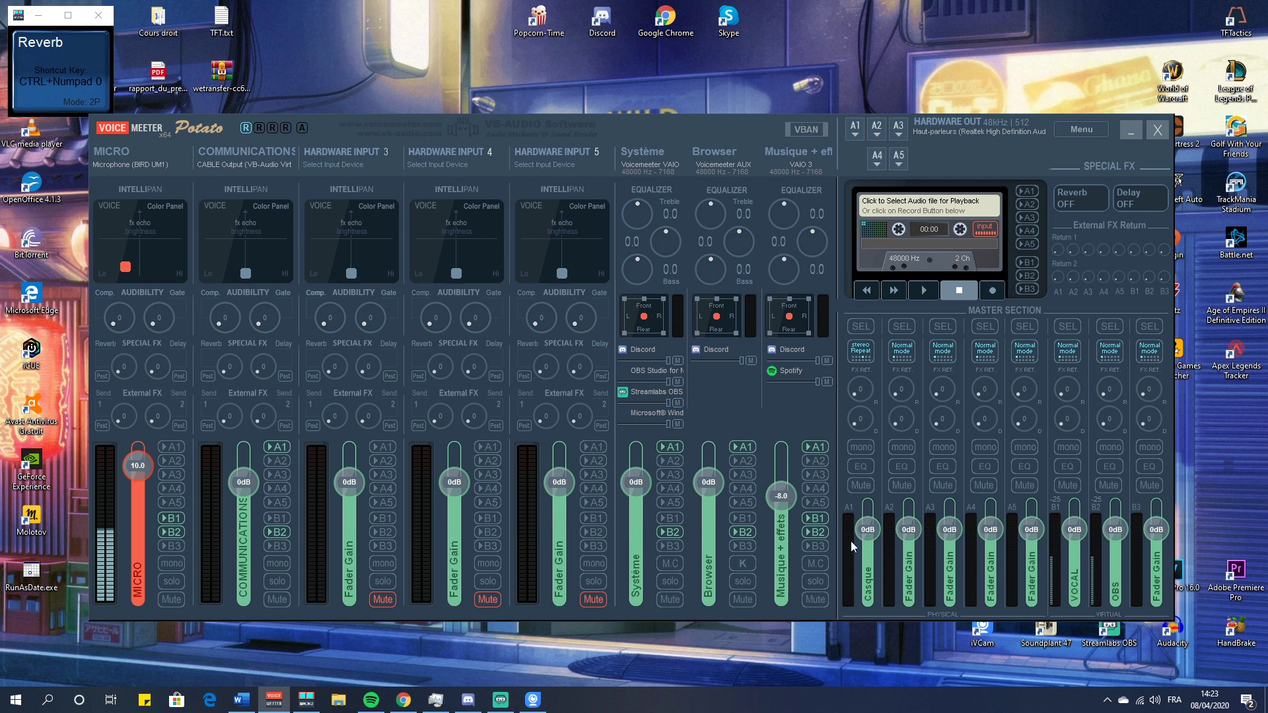
scroll(854, 563, "up", 12)
scroll(854, 563, "down", 12)
key("XF86AudioMute")
left_click(1081, 130)
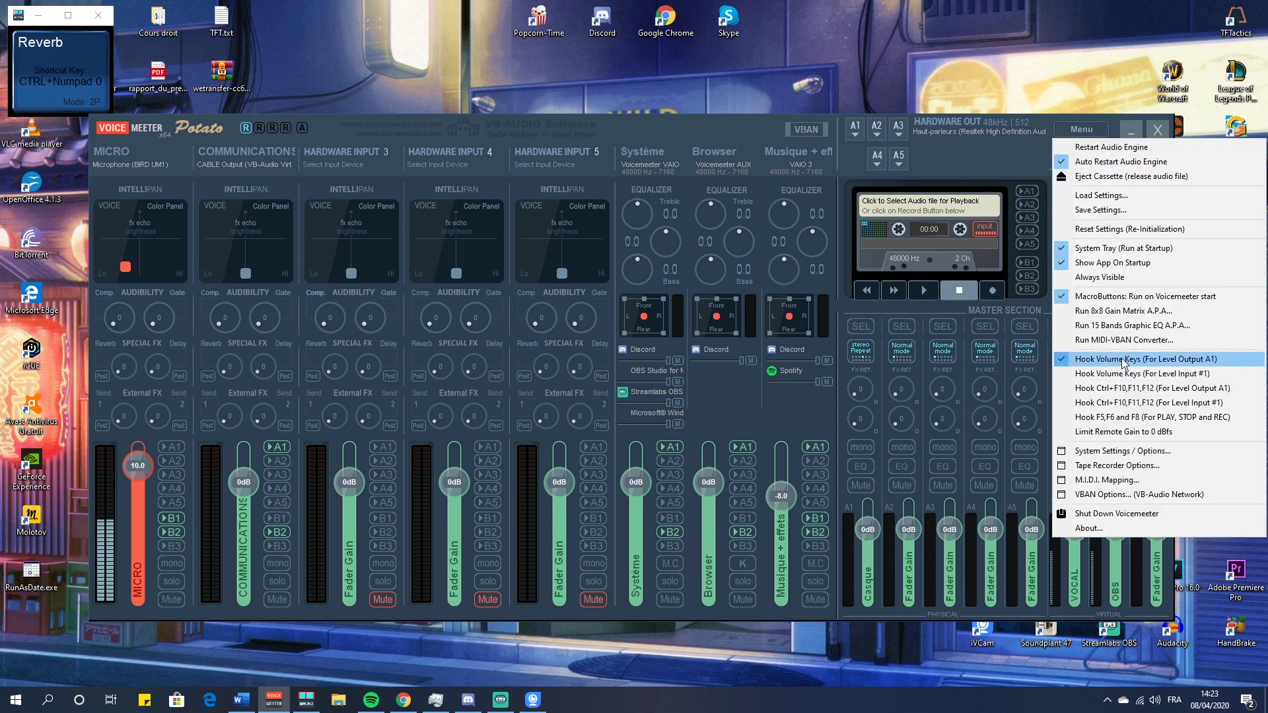
left_click(836, 422)
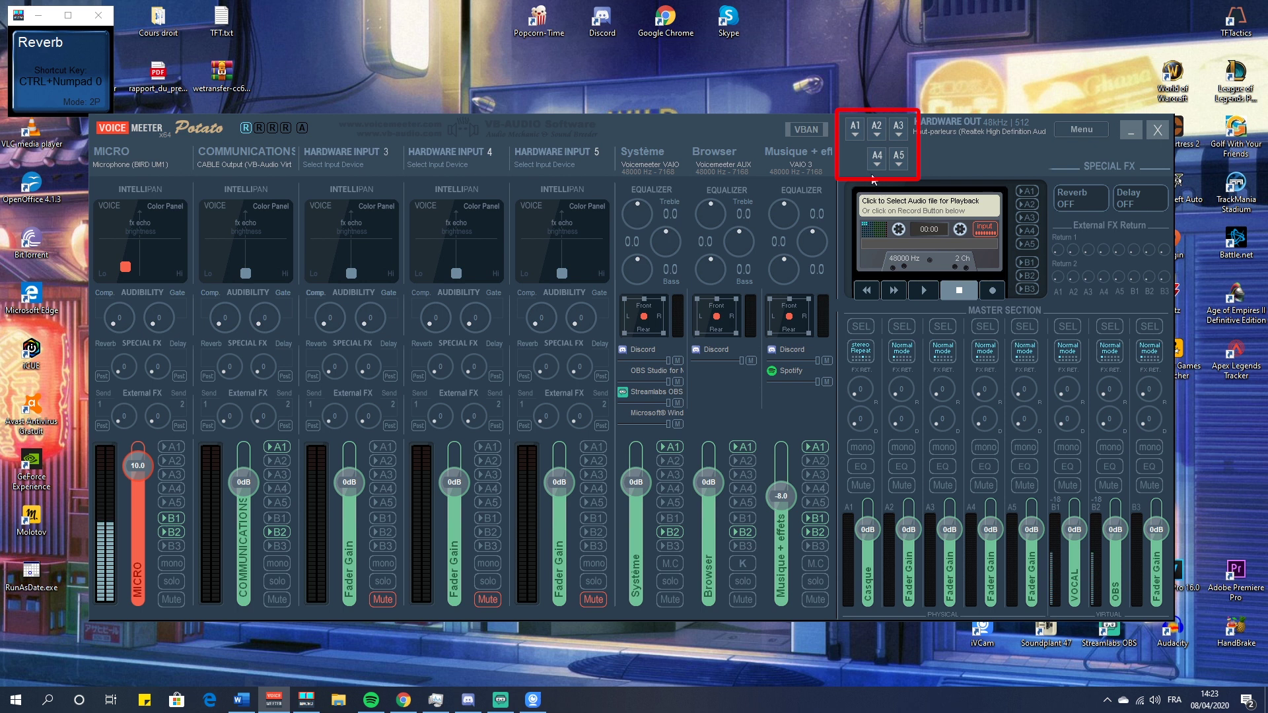
Step: Examine the devices offered for hardware outputs A1 and A2 and for Hardware Input 3, leaving the selections as they are
left_click(853, 133)
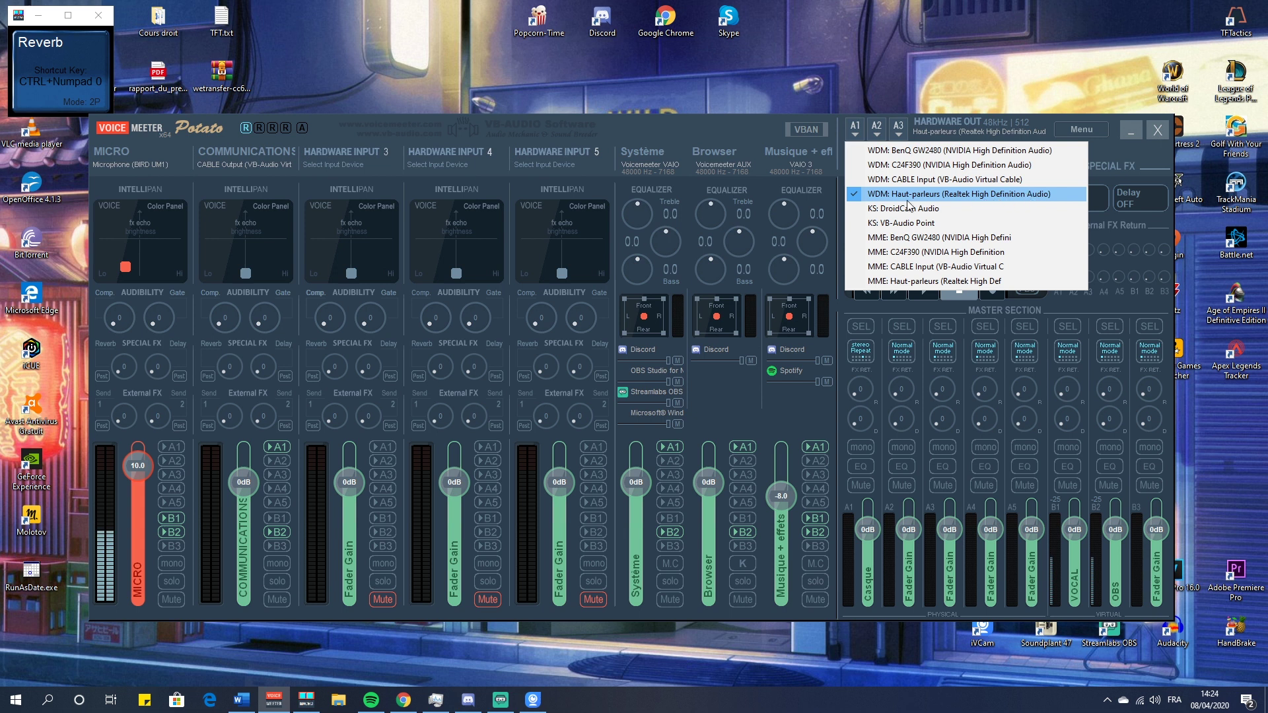
left_click(703, 128)
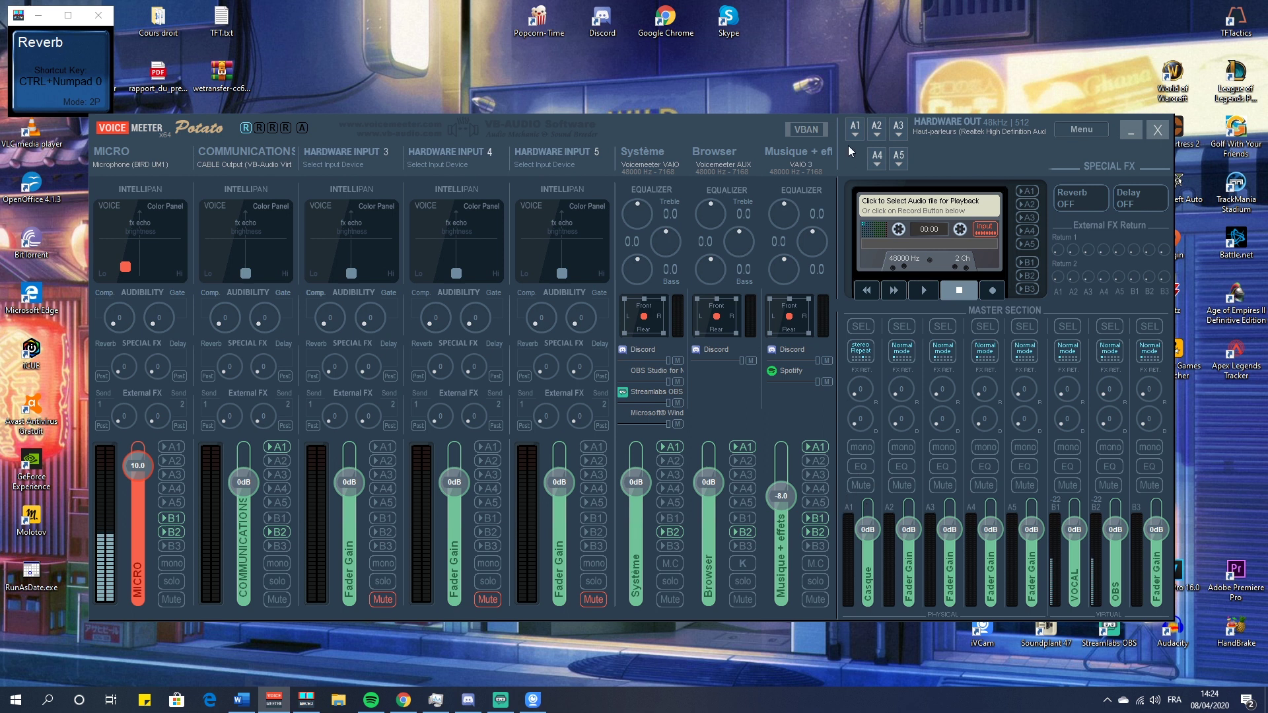
left_click(879, 126)
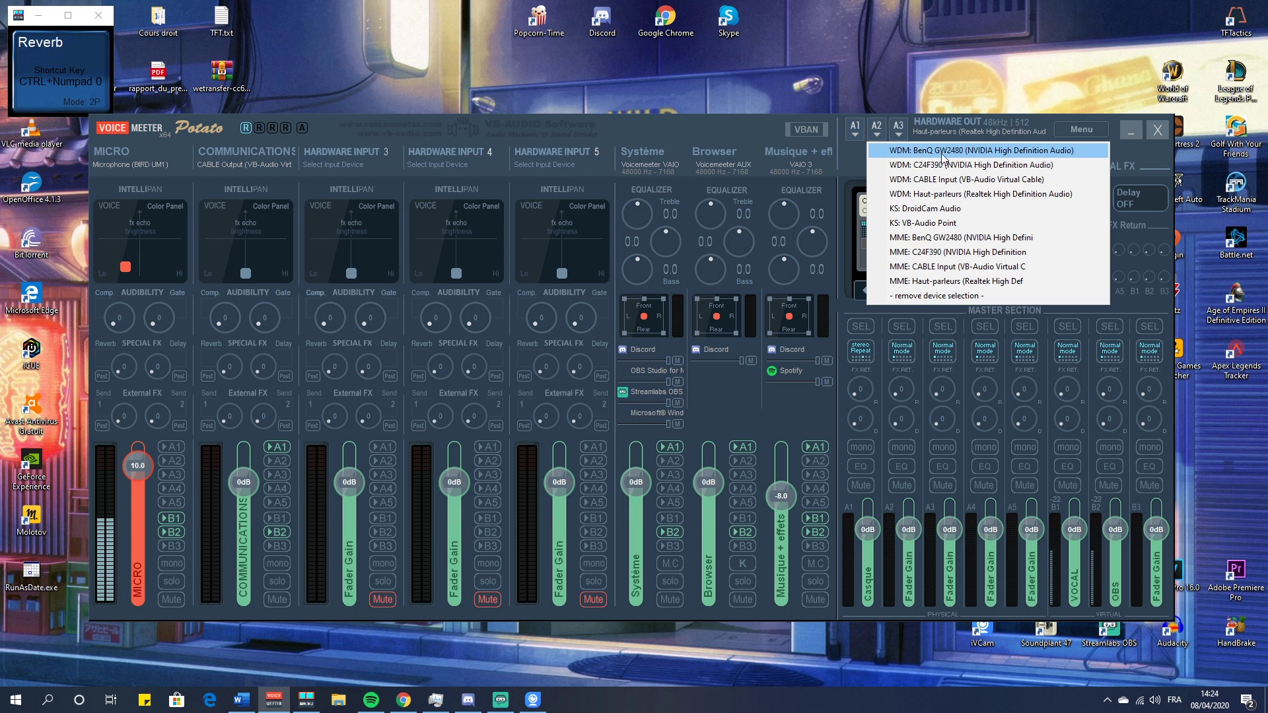
left_click(765, 124)
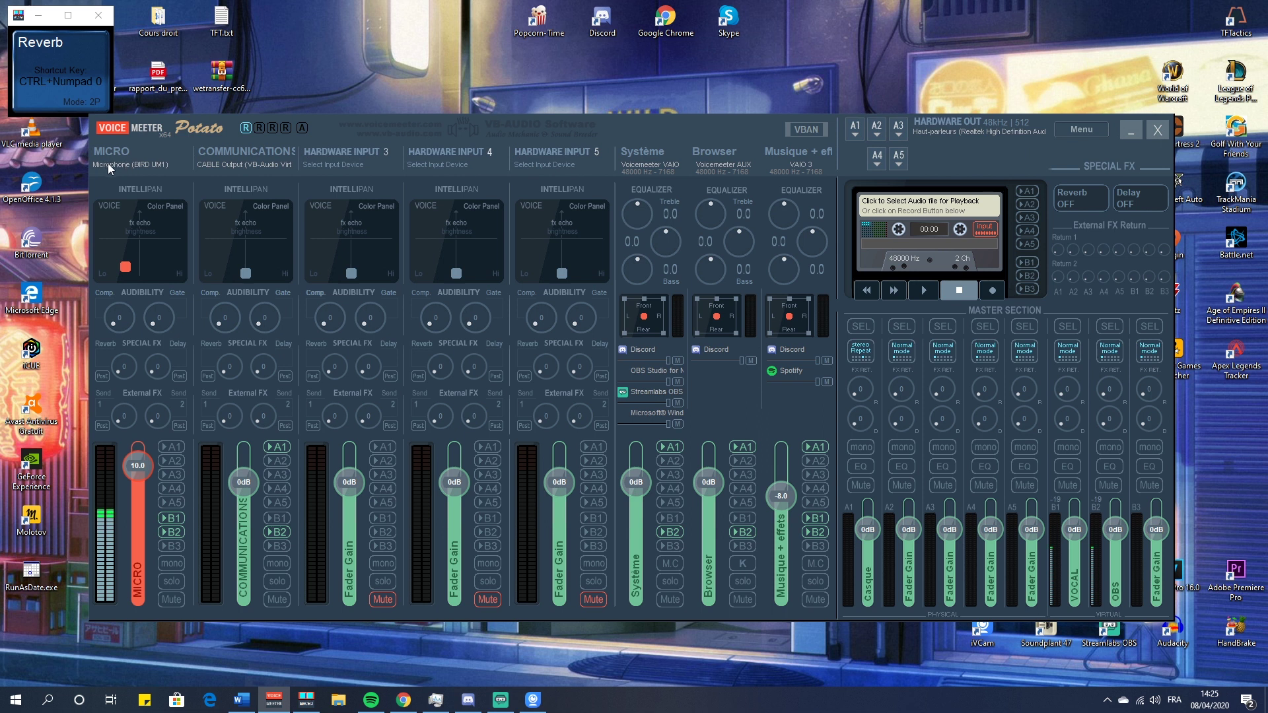
left_click(323, 165)
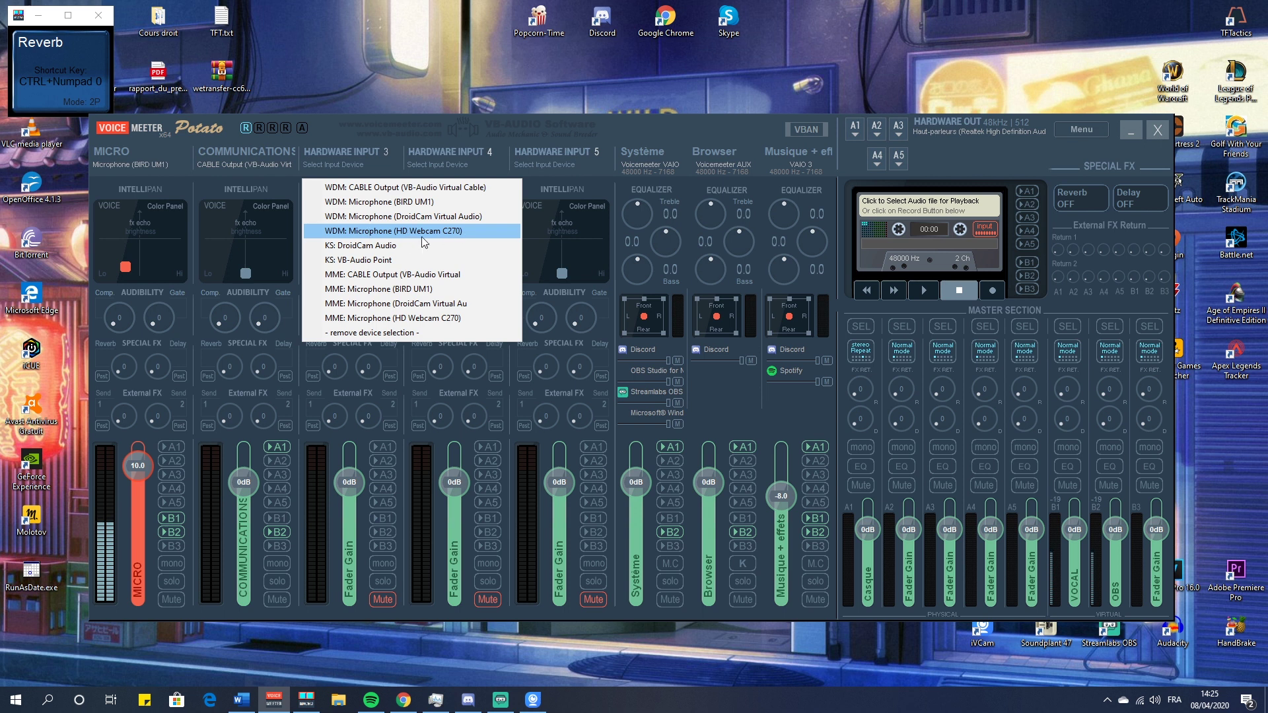
left_click(471, 136)
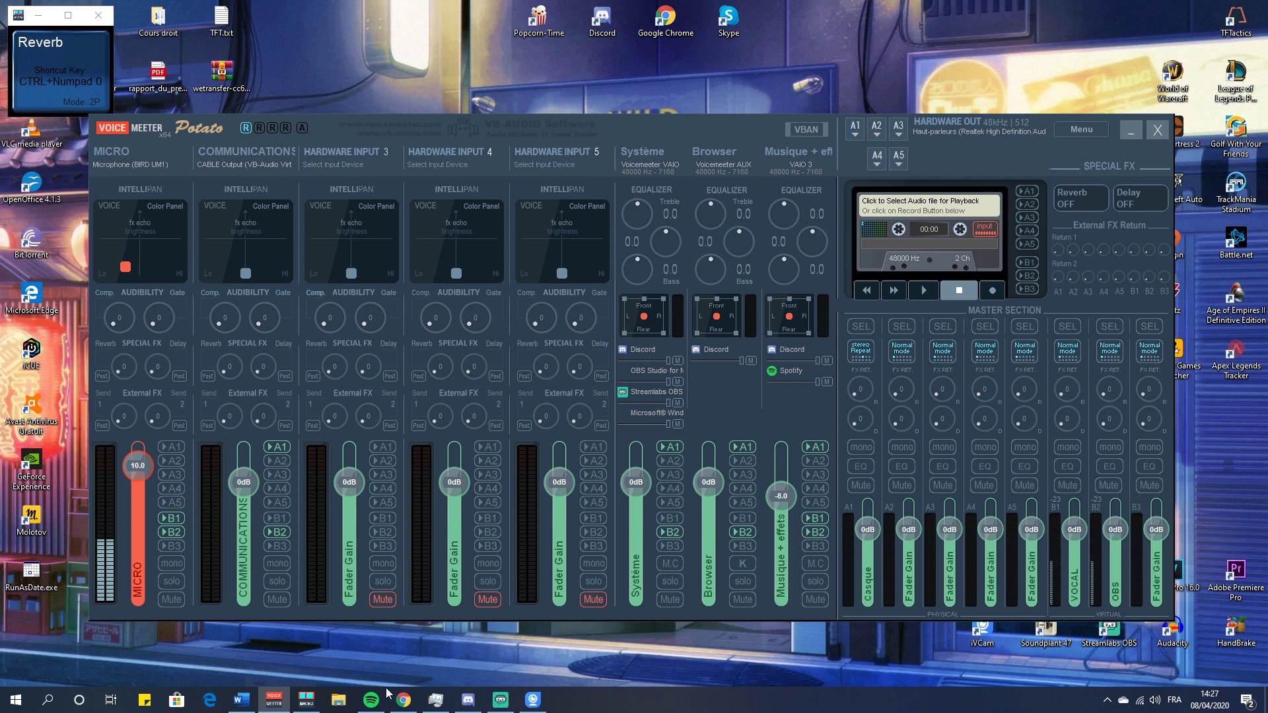
Step: Toggle the A1 and B2 routing of the Musique + effets strip off and back on to demonstrate its outputs
left_click(817, 531)
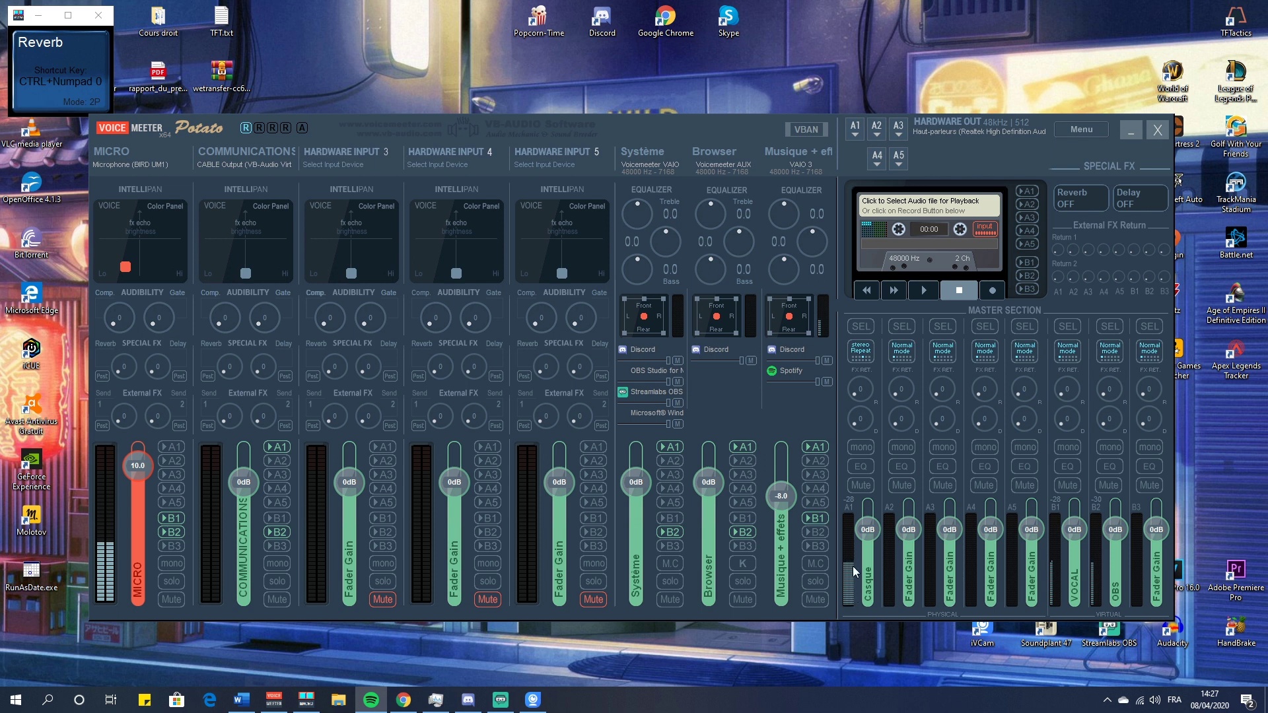
left_click(815, 448)
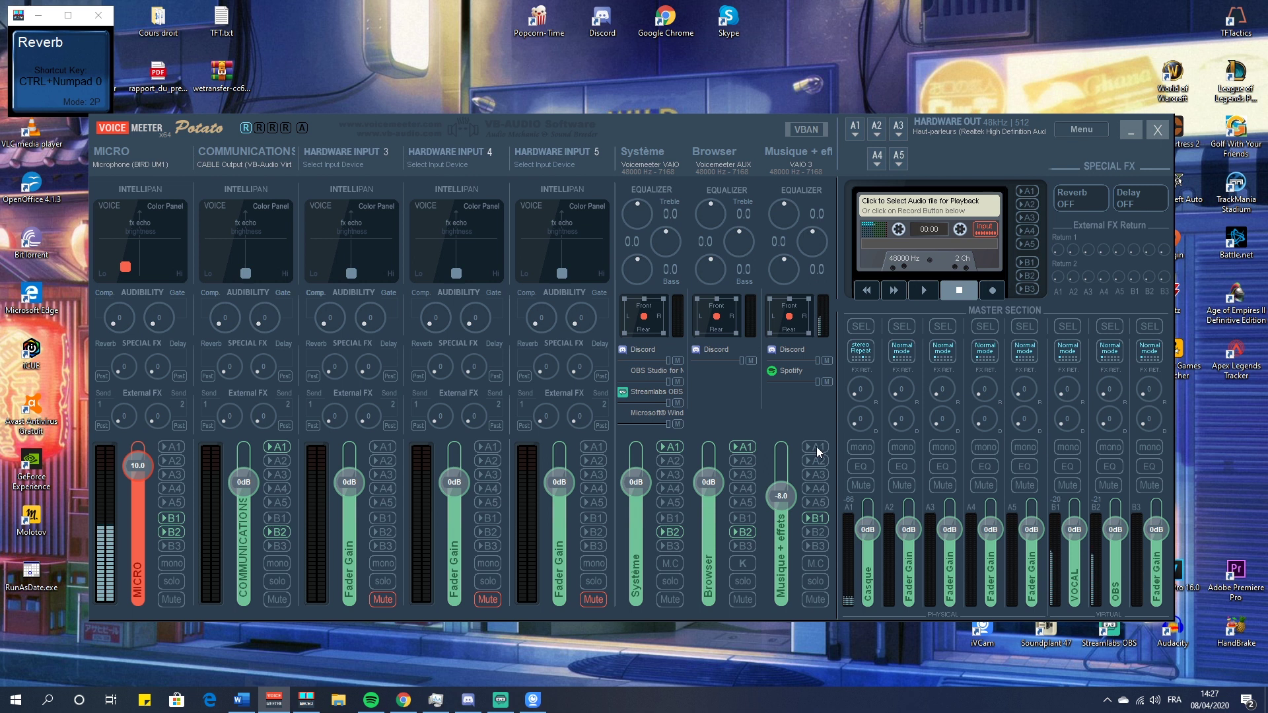
left_click(816, 533)
left_click(817, 532)
left_click(816, 446)
left_click(814, 532)
Step: Select WDM: Microphone (BIRD UM1) as the MICRO strip's input device and open the strip's name for editing without changing it
left_click(119, 164)
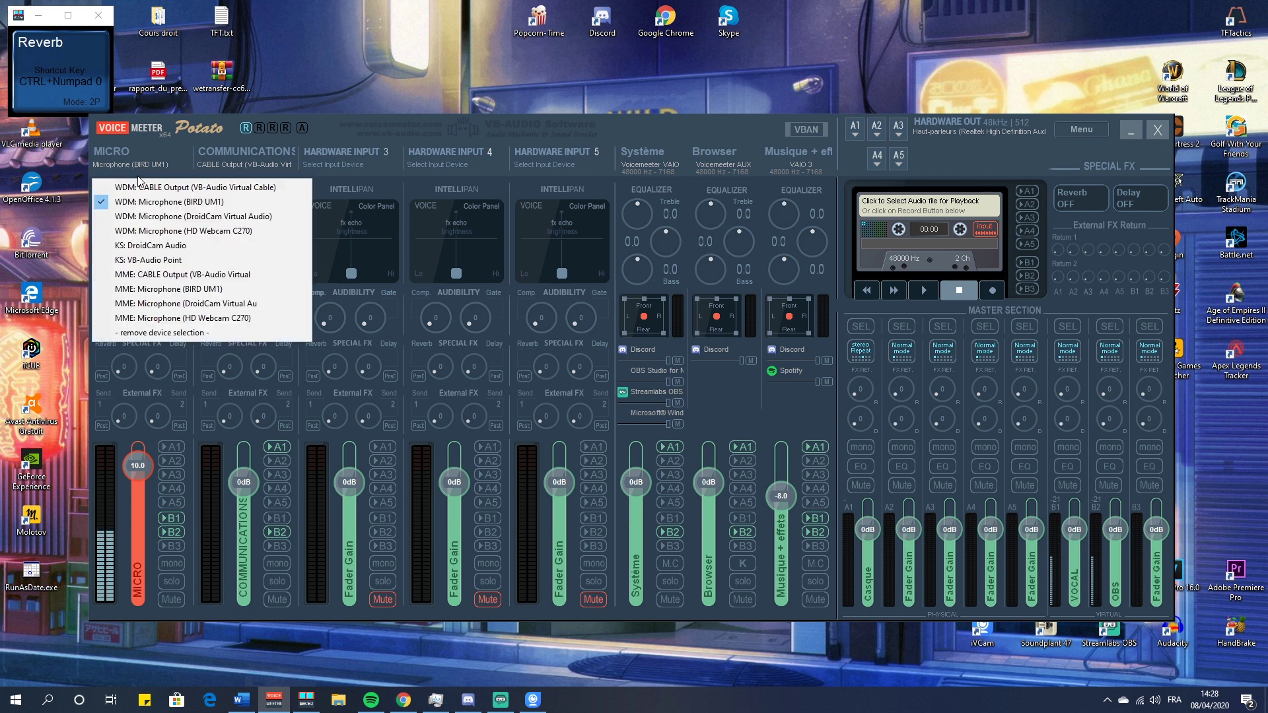
left_click(168, 201)
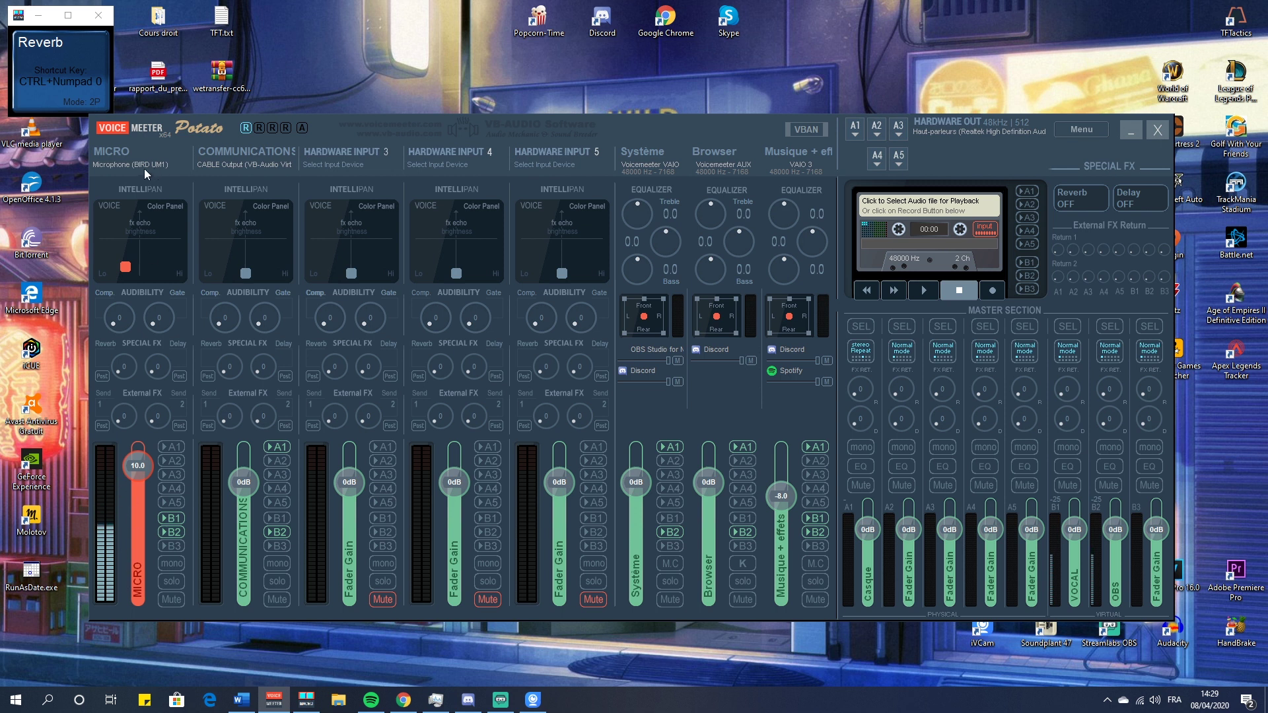
right_click(118, 151)
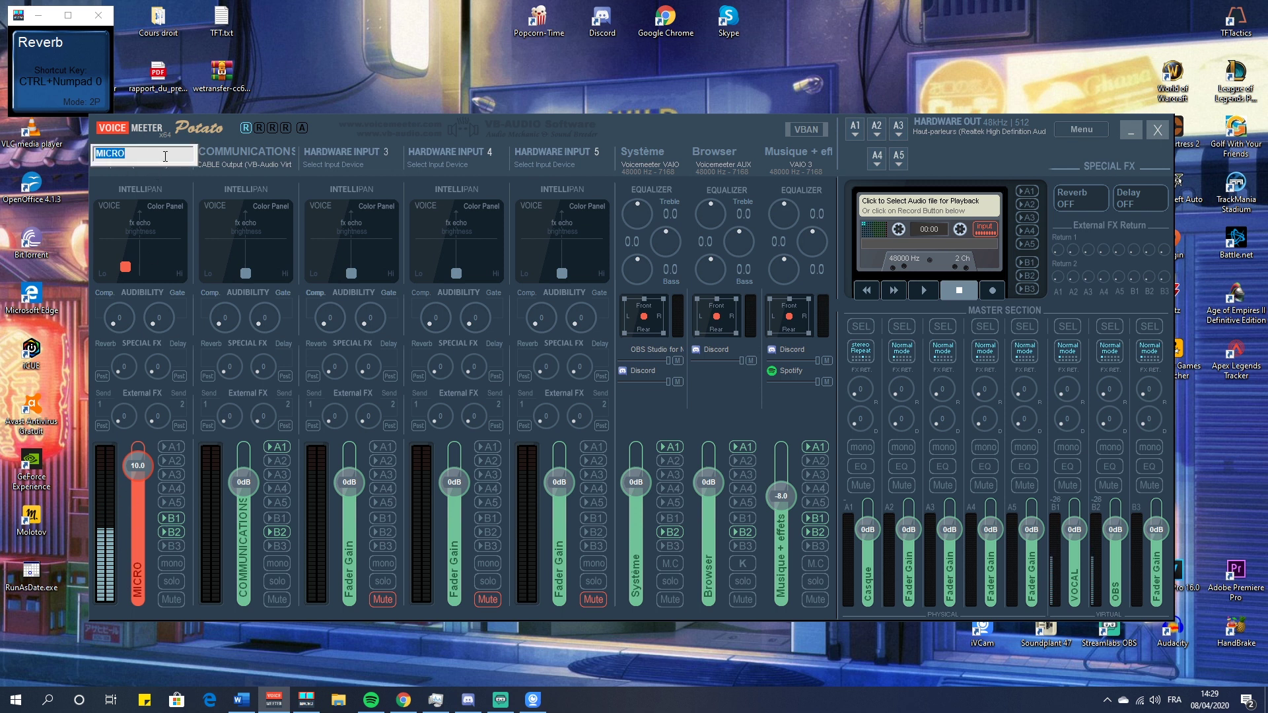
left_click(117, 133)
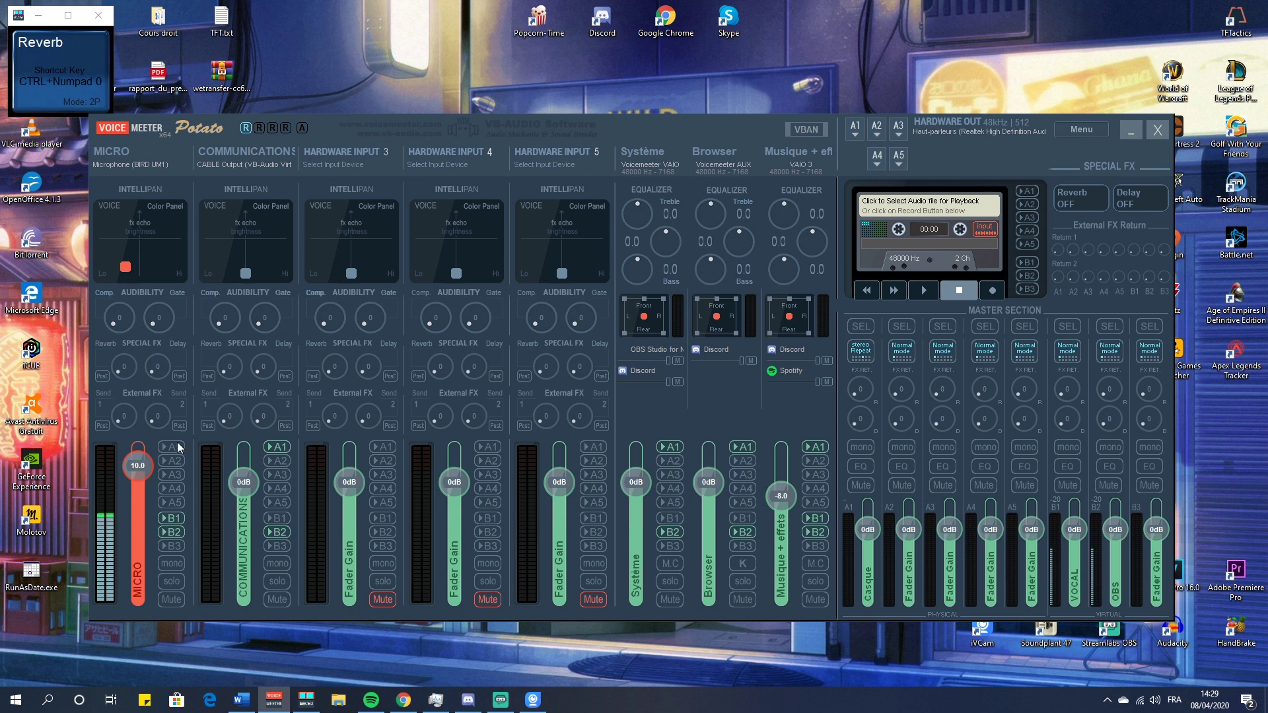
Step: Explore the MICRO strip's Intellipan by moving the control point in the Color, Fx (Modulation) and 3D (Position) panels
mouse_move(126, 266)
left_mouse_down()
mouse_move(103, 216)
mouse_move(125, 198)
mouse_move(199, 188)
mouse_move(191, 304)
mouse_move(177, 276)
mouse_move(129, 270)
left_mouse_up()
right_click(171, 243)
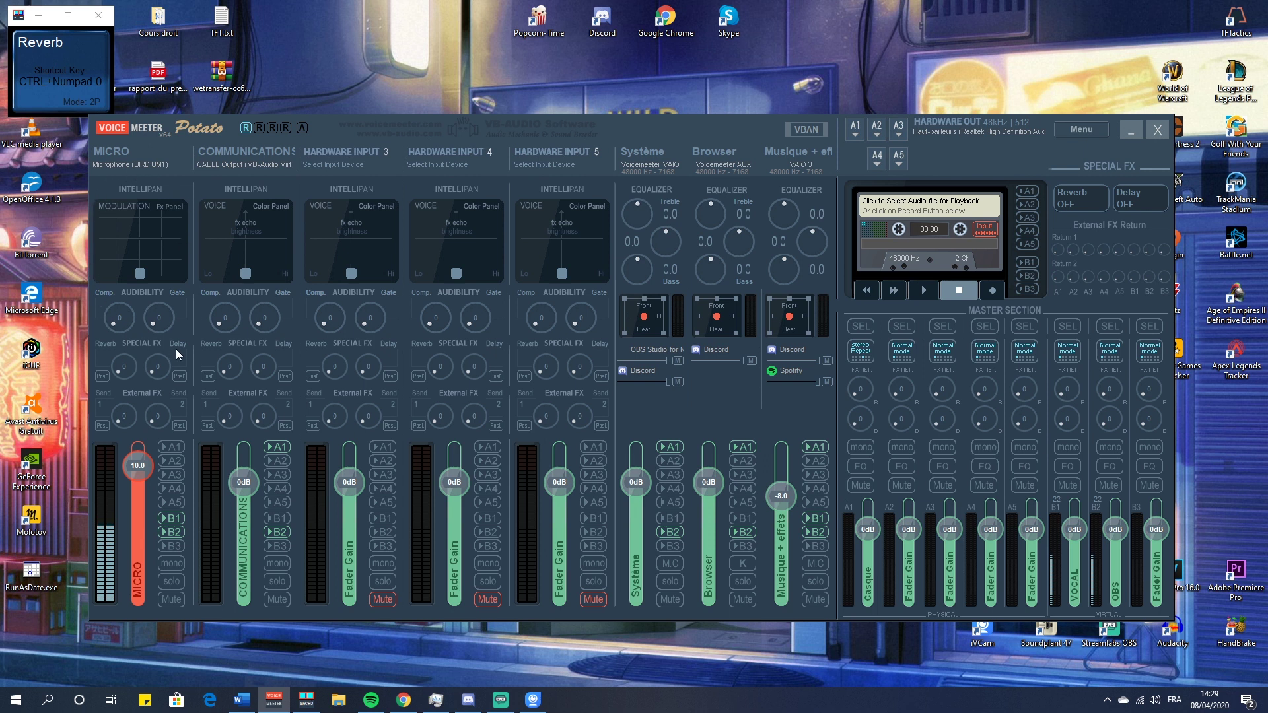
left_click_drag(139, 272, 101, 264)
right_click(150, 235)
left_click_drag(144, 274, 132, 235)
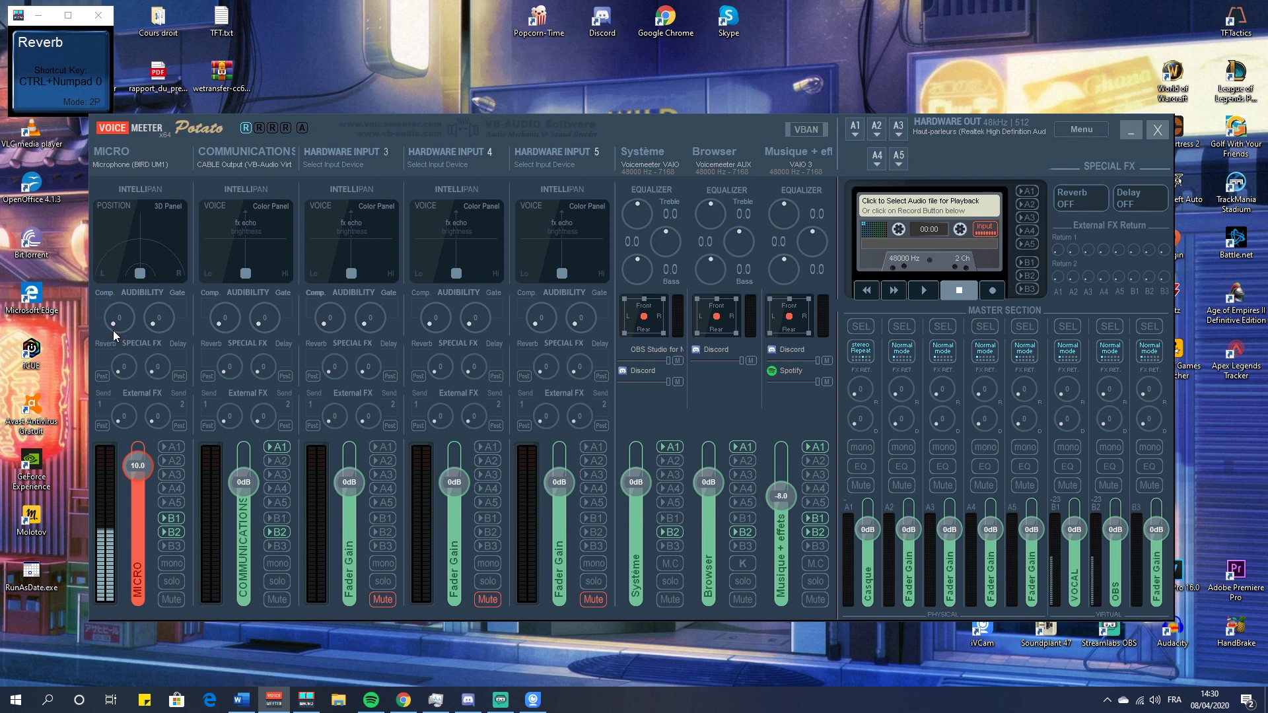
Step: Try out the MICRO strip's Comp. control, reset it to its default, and switch off the strip's A1 output
left_click_drag(113, 330, 110, 323)
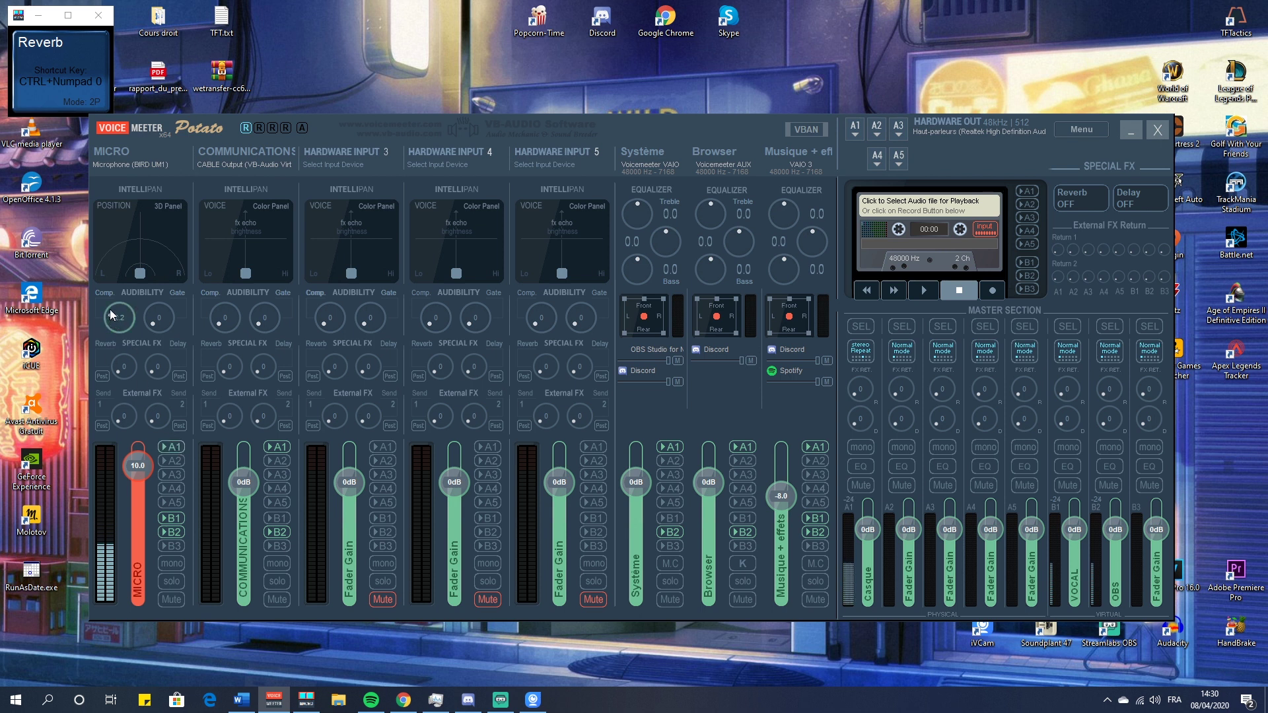
scroll(112, 316, "up", 3)
double_click(113, 316)
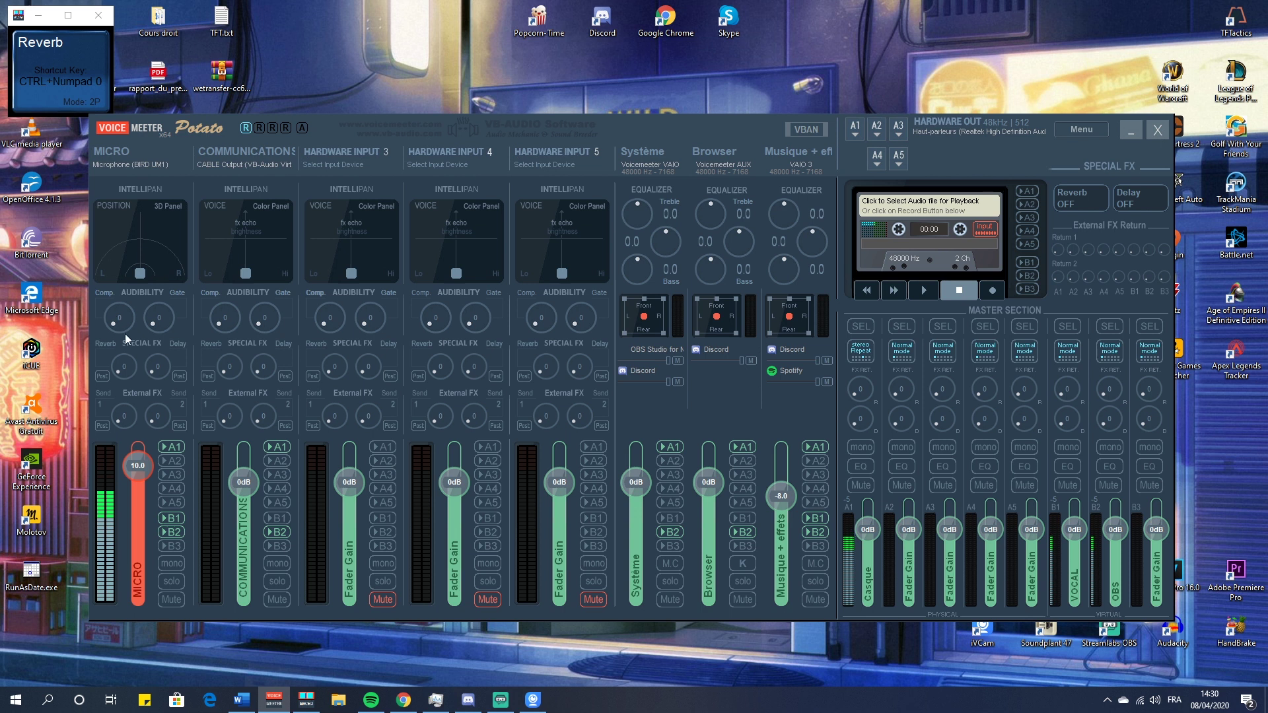
left_click(176, 450)
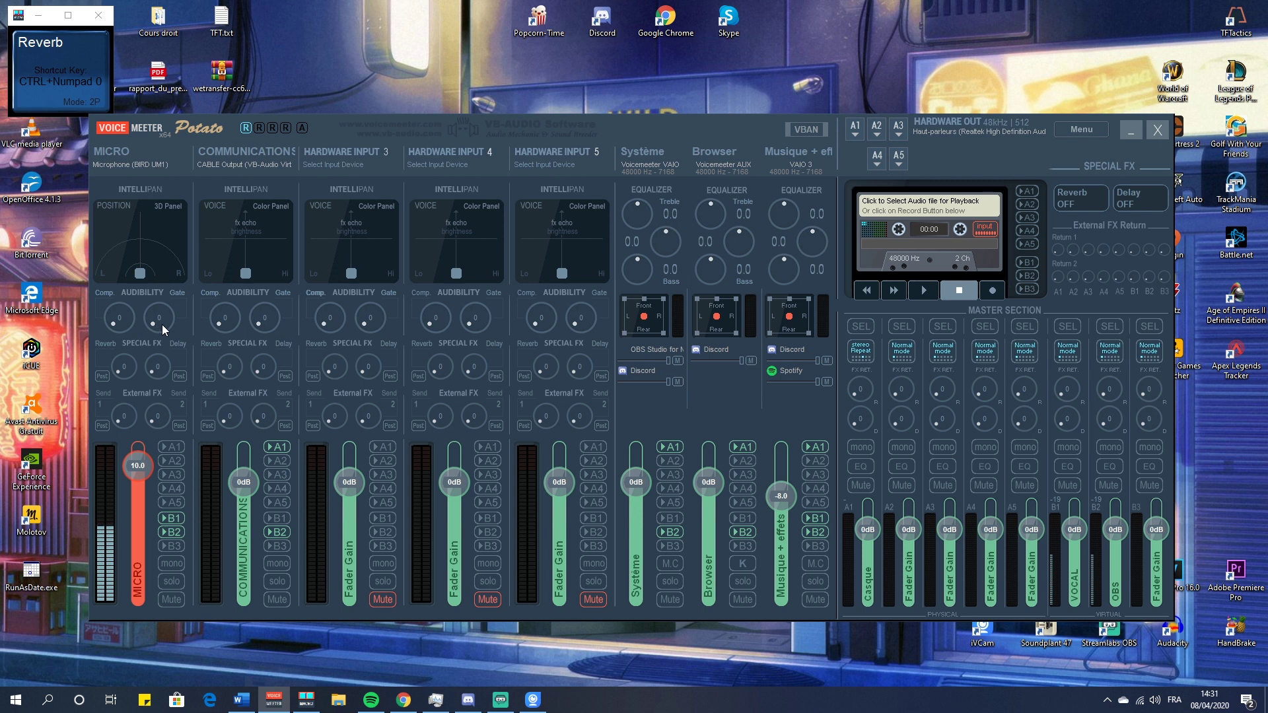
Step: Demonstrate the MICRO strip's Gate control with its A1 output on, resetting the gate and switching A1 off at the end
left_click(175, 446)
scroll(152, 310, "up", 1)
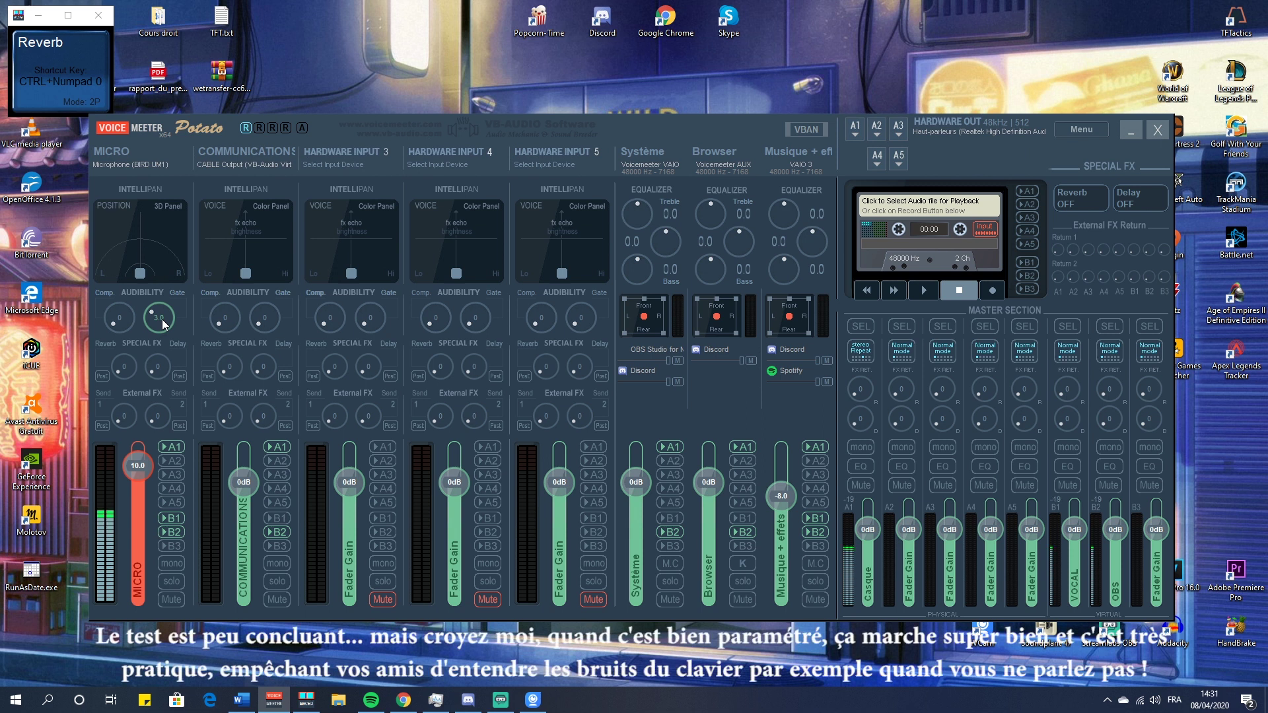
left_click_drag(163, 325, 171, 356)
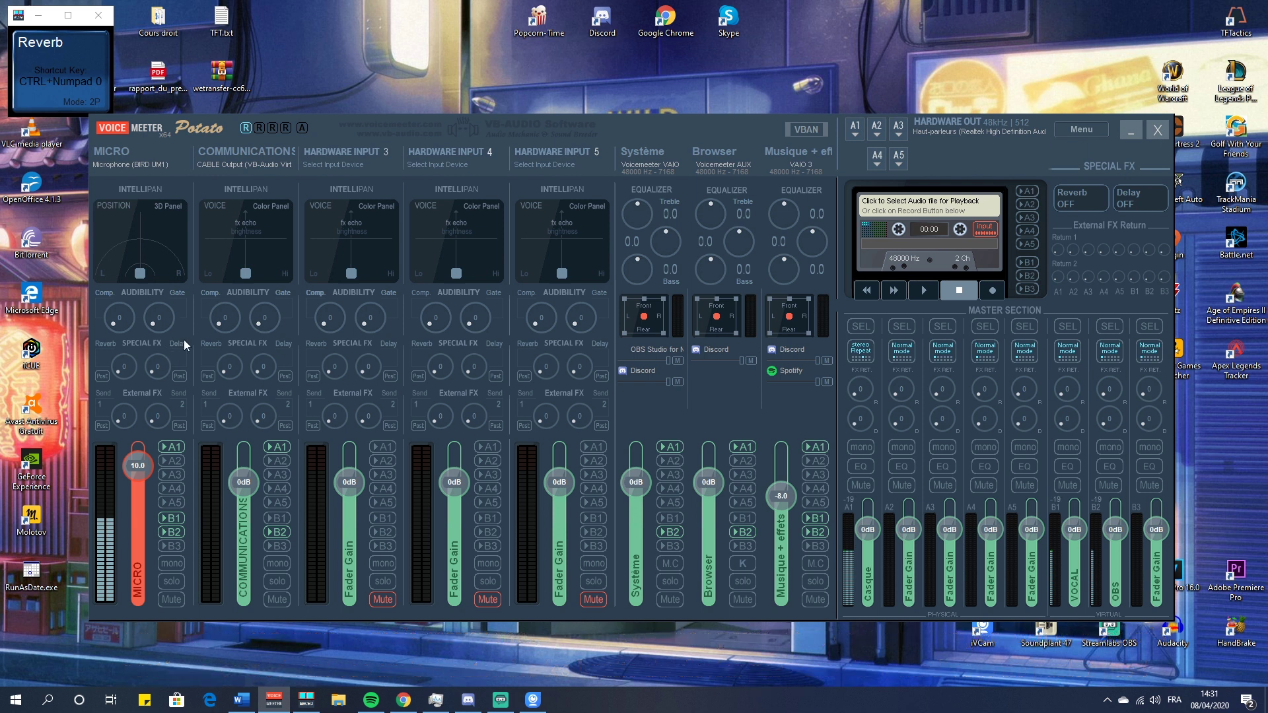
left_click(169, 447)
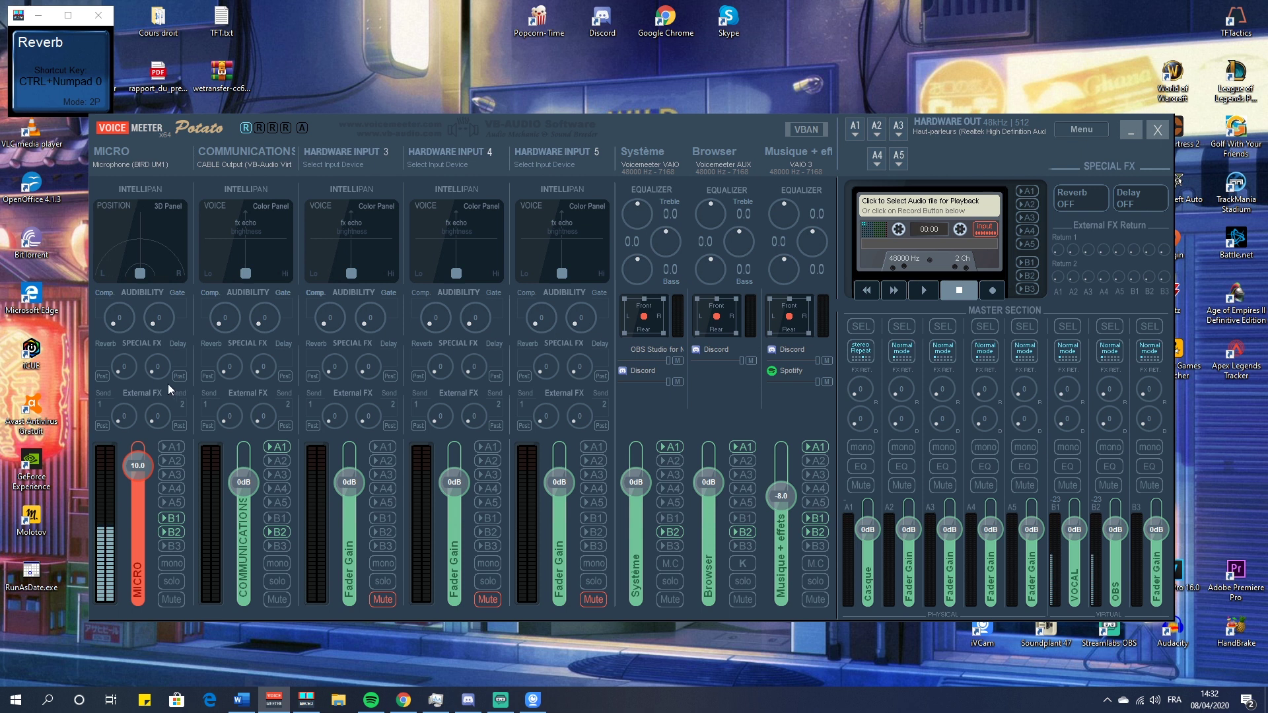
Step: Demonstrate Small Church reverb on the MICRO strip with its Reverb send and the A1 bus return at 10.0, and reset these controls
left_click_drag(124, 373, 128, 320)
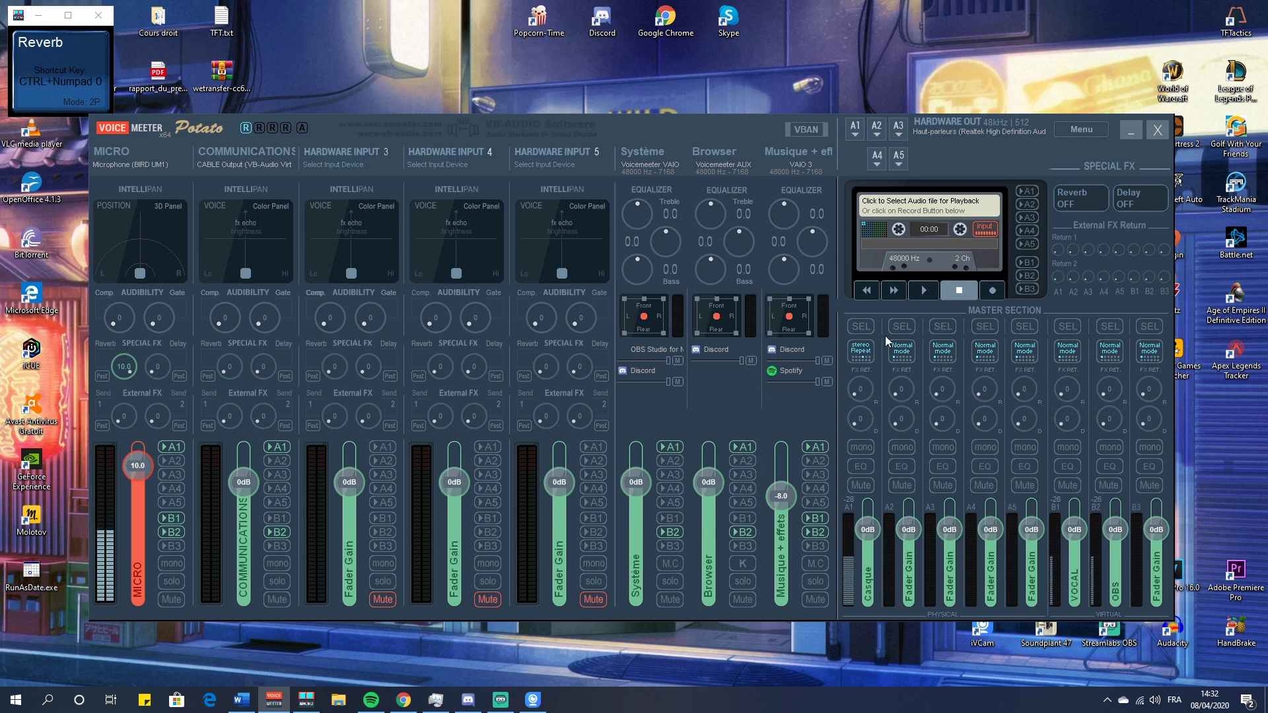
left_click_drag(856, 396, 861, 326)
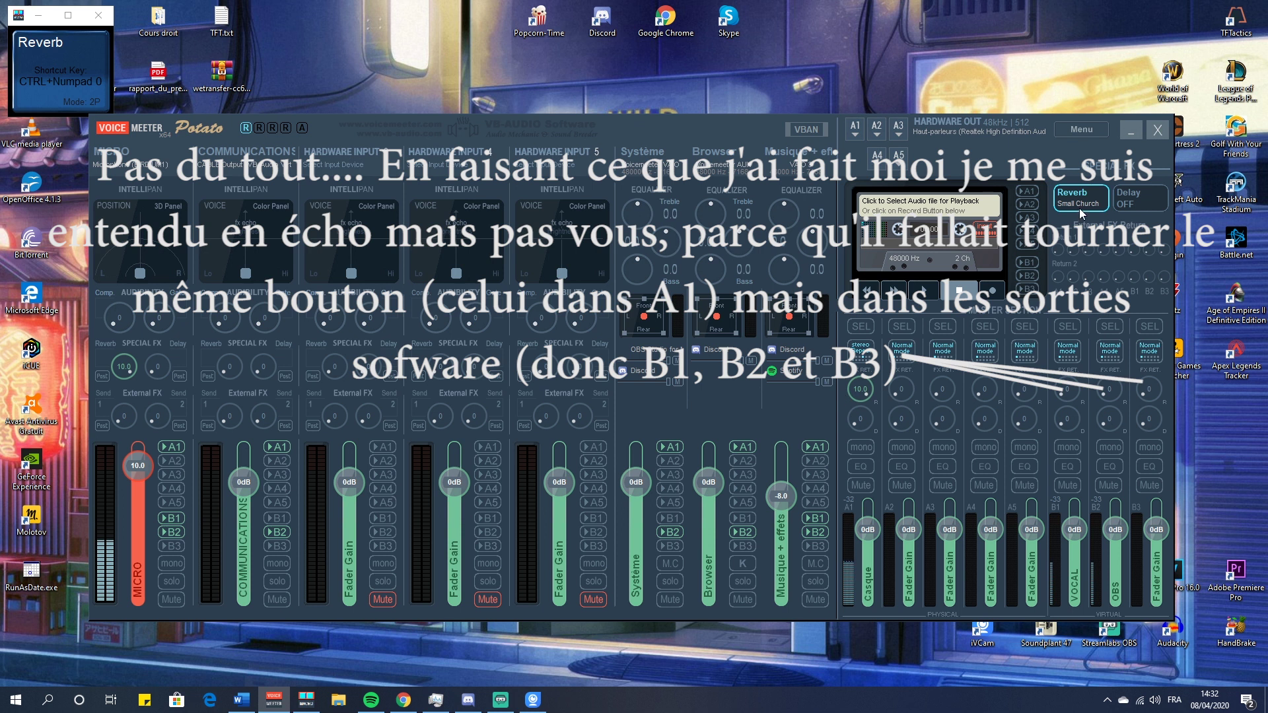
left_click(87, 101)
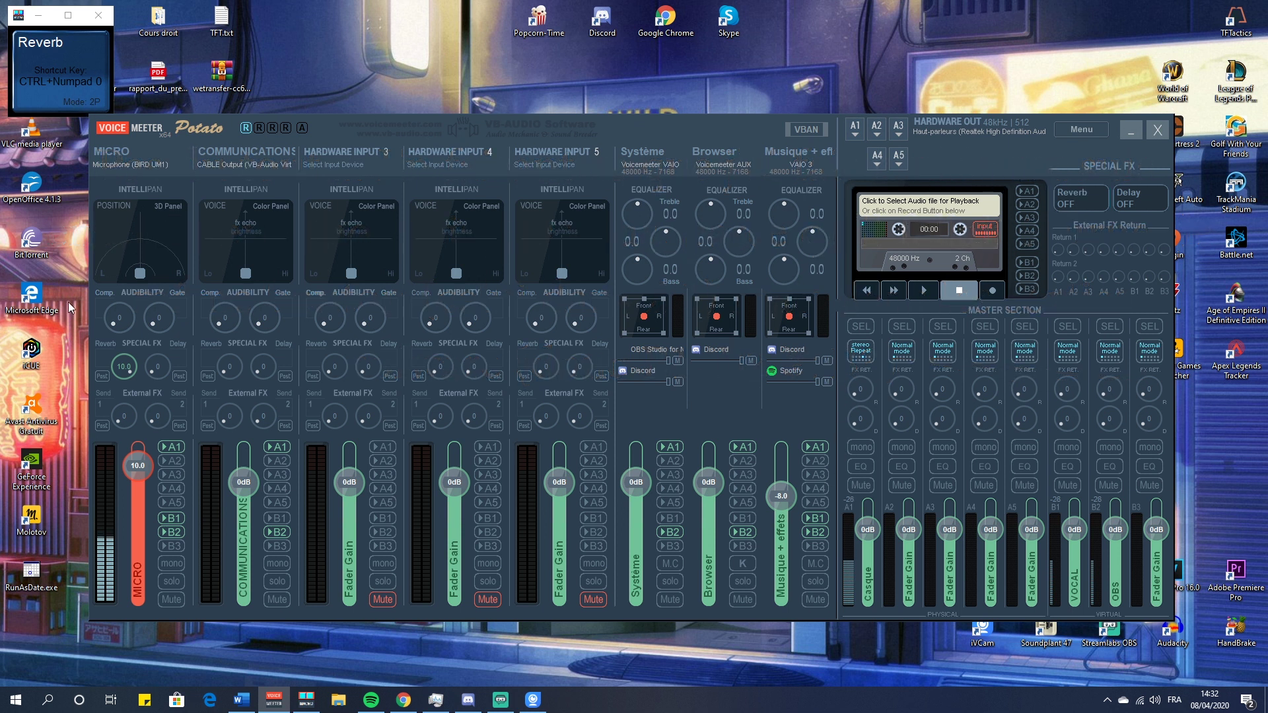
double_click(123, 367)
left_click(172, 447)
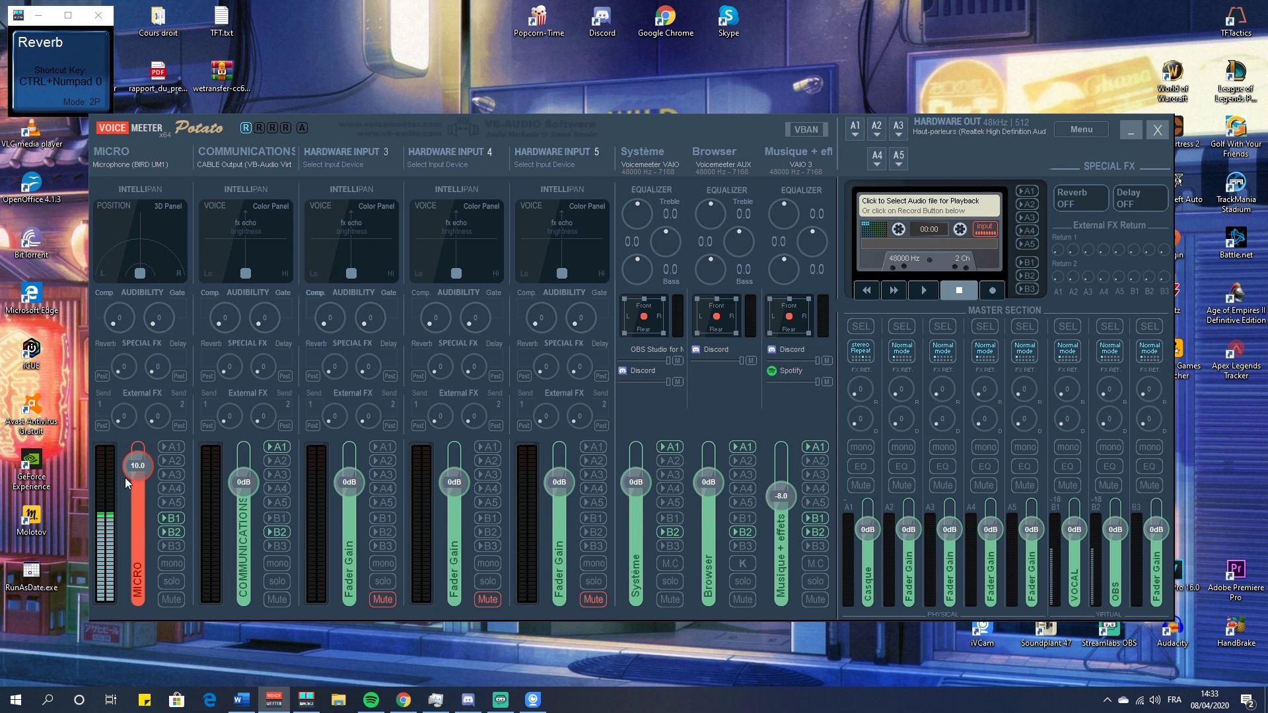
Step: Open the MICRO fader's gain value for editing without changing it, and toggle the strip's Mute on and off
right_click(139, 467)
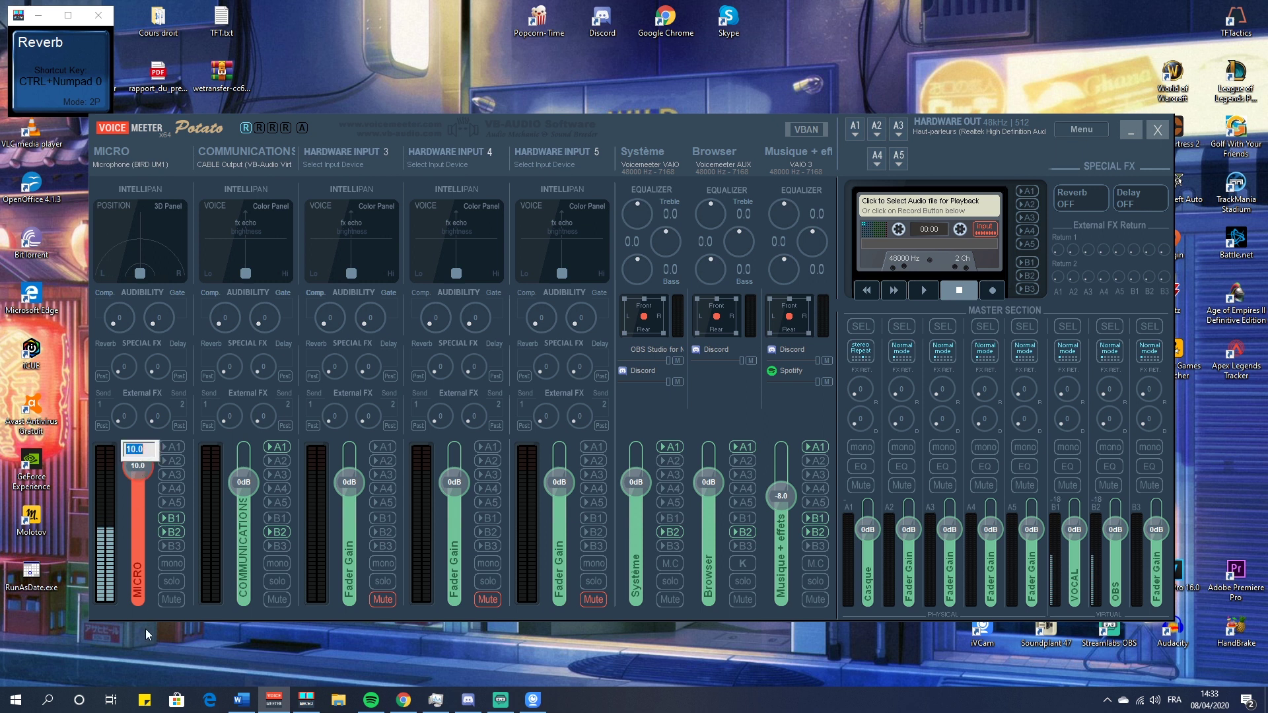
left_click(132, 595)
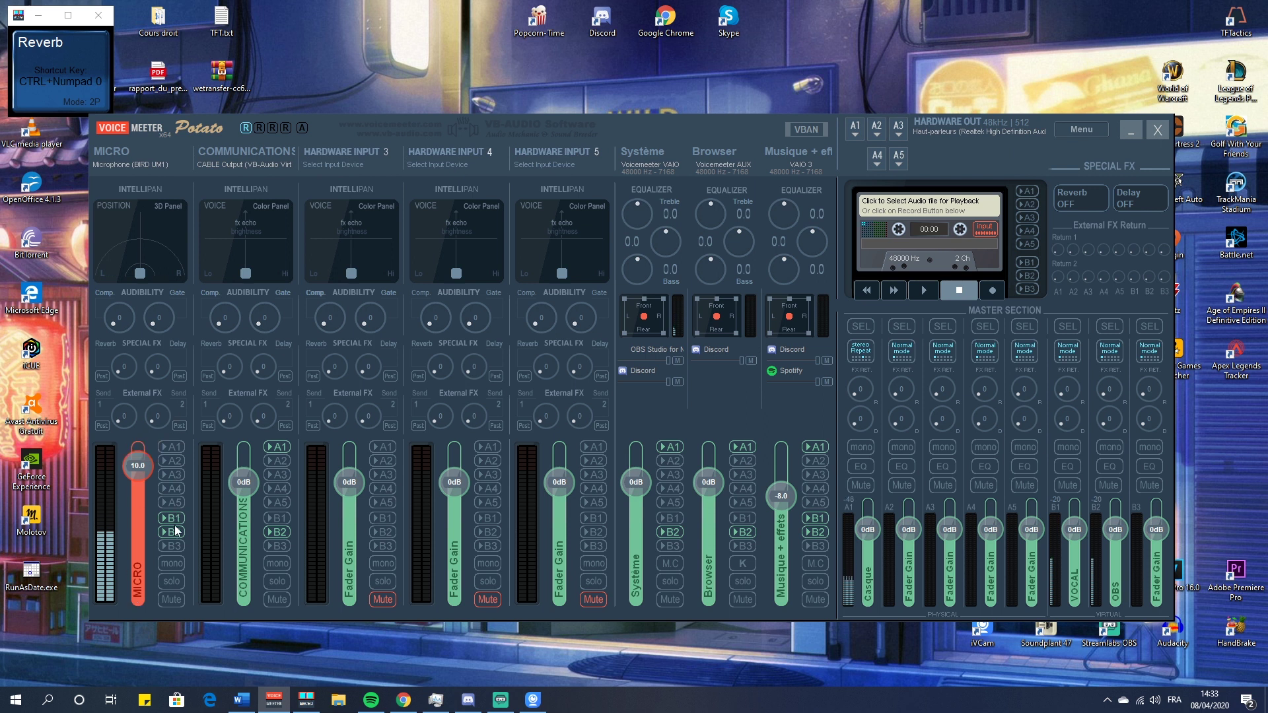
left_click(171, 599)
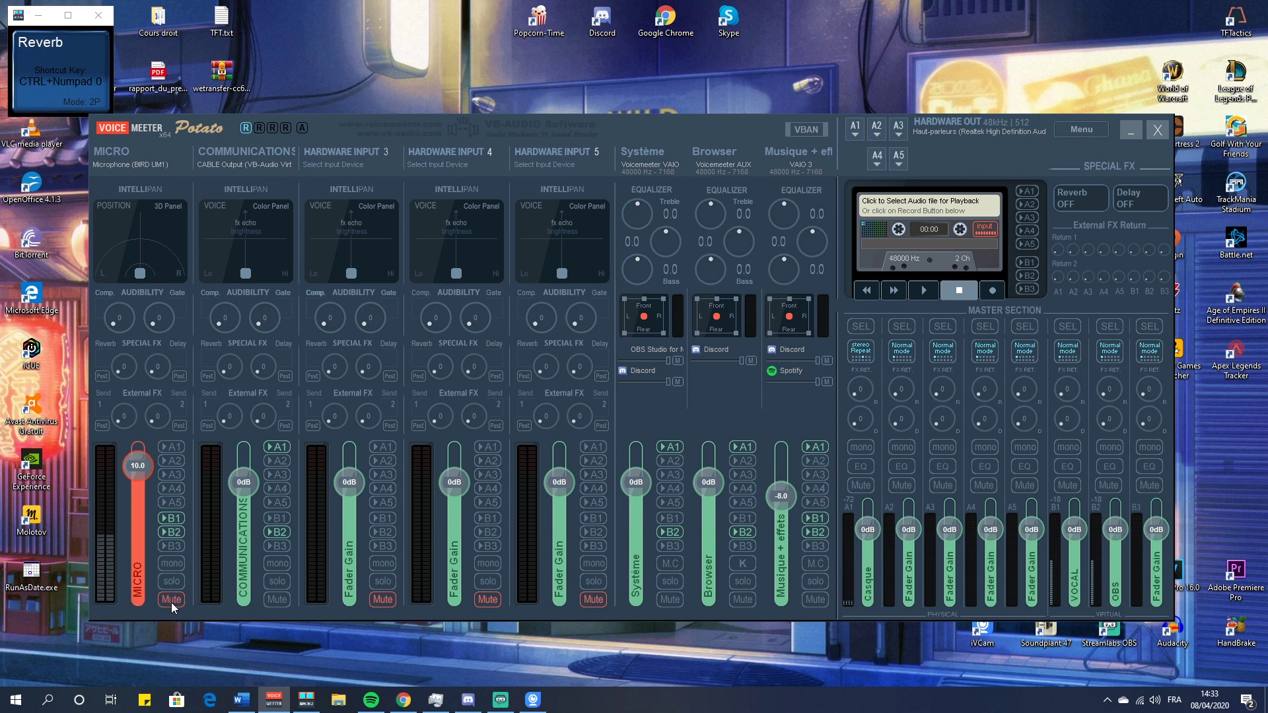
left_click(171, 599)
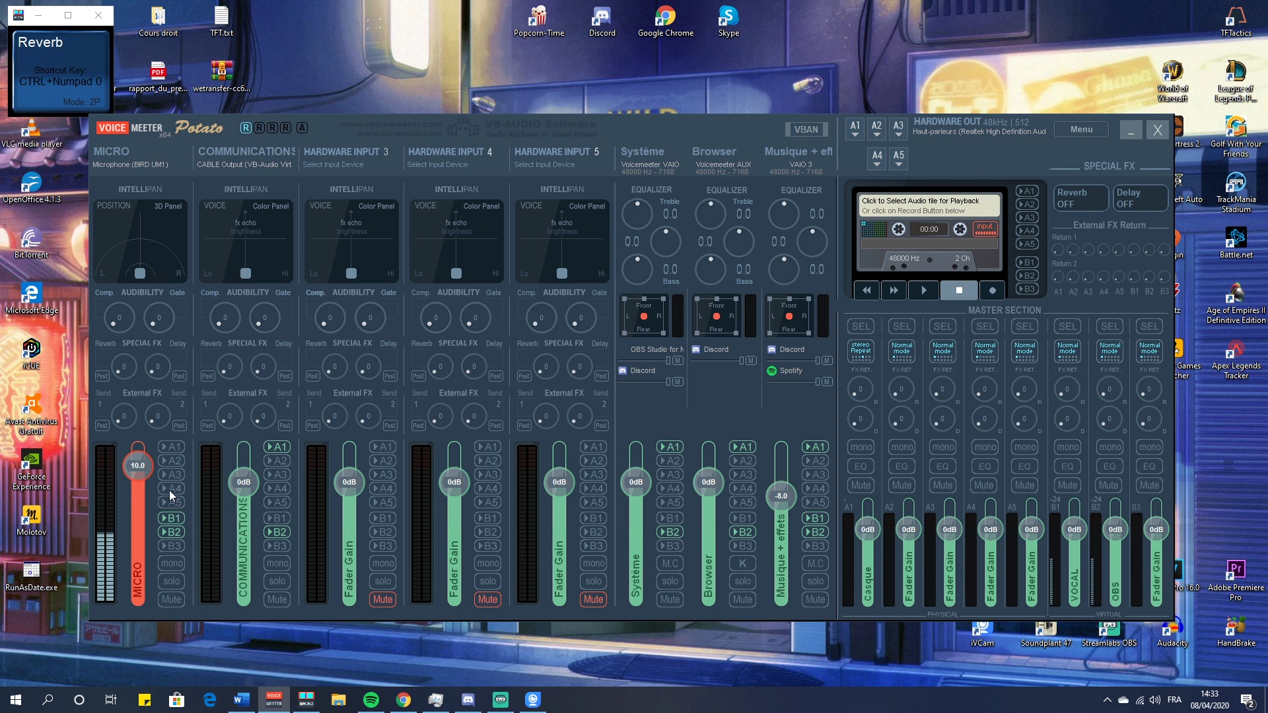
Step: Toggle the MICRO strip's A1, A2 and B1 routing one after another, restoring each, to demonstrate its outputs
left_click(170, 450)
left_click(172, 449)
left_click(169, 462)
left_click(172, 463)
left_click(171, 518)
left_click(172, 518)
Step: Open the COMMUNICATIONS strip's name for editing without changing it, and select WDM: CABLE Output (VB-Audio Virtual Cable) as its input device
double_click(251, 152)
key("Return")
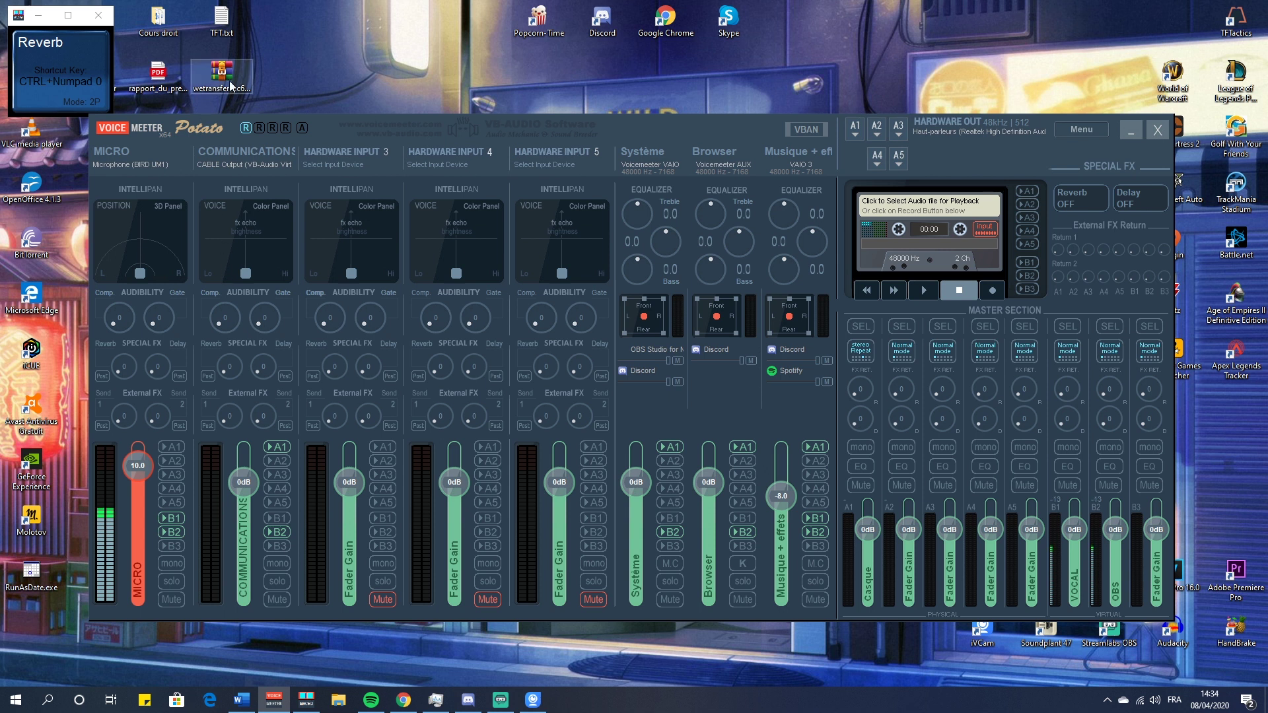
left_click(227, 164)
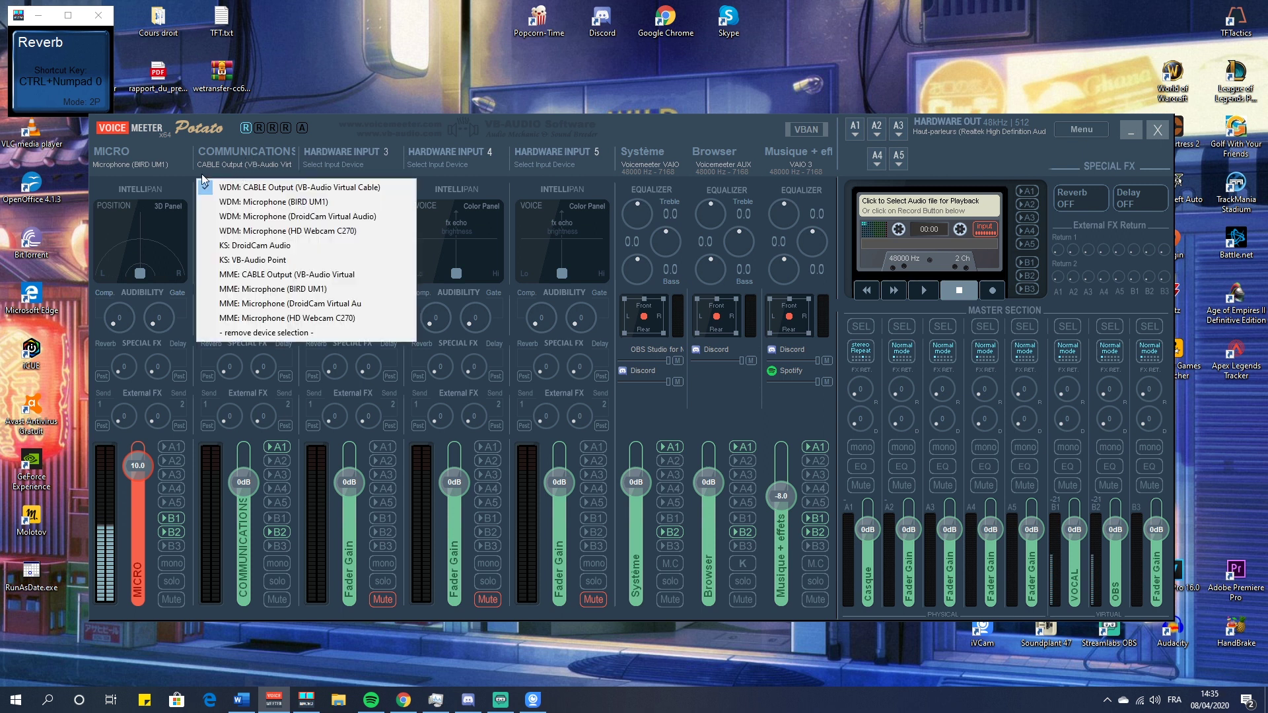
left_click(275, 184)
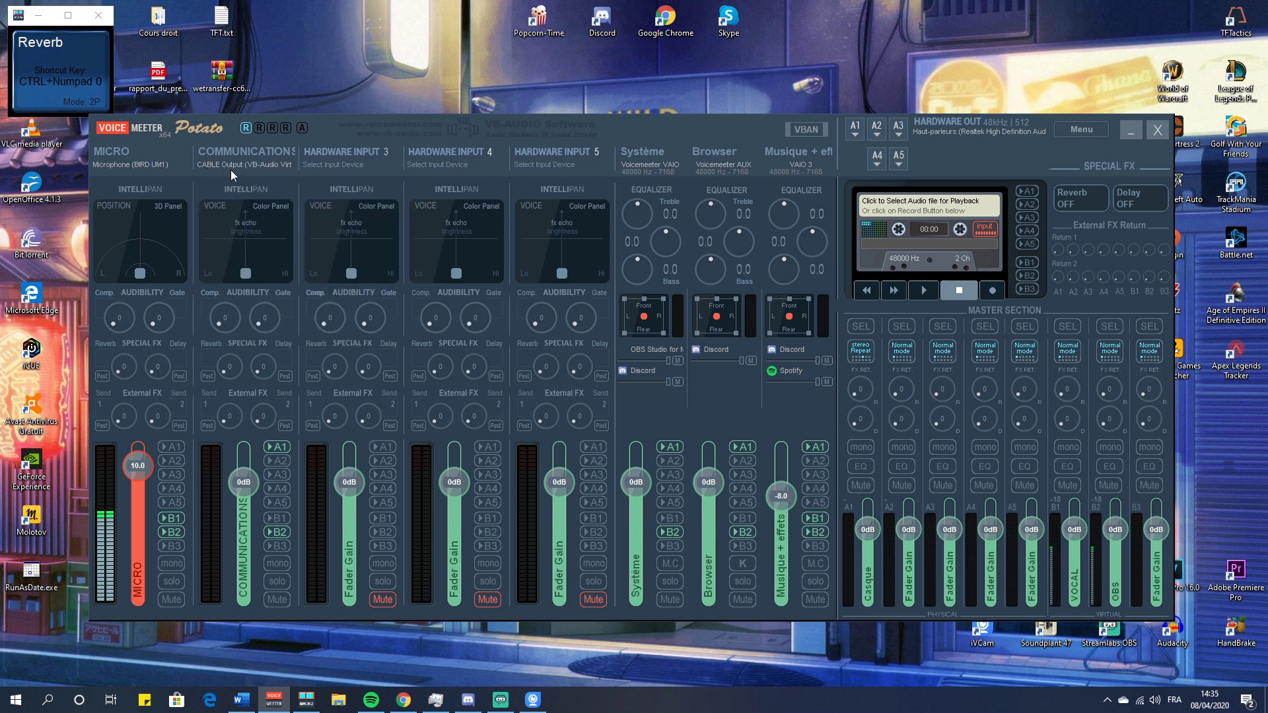
Step: Toggle the COMMUNICATIONS strip's B2 routing off and back on
mouse_move(468, 700)
left_click(278, 531)
left_click(279, 532)
Step: Open the Windows sound settings, enlarge the window, and select VoiceMeeter Output (VB-Audio VoiceMeeter VAIO) as the input device
right_click(1154, 700)
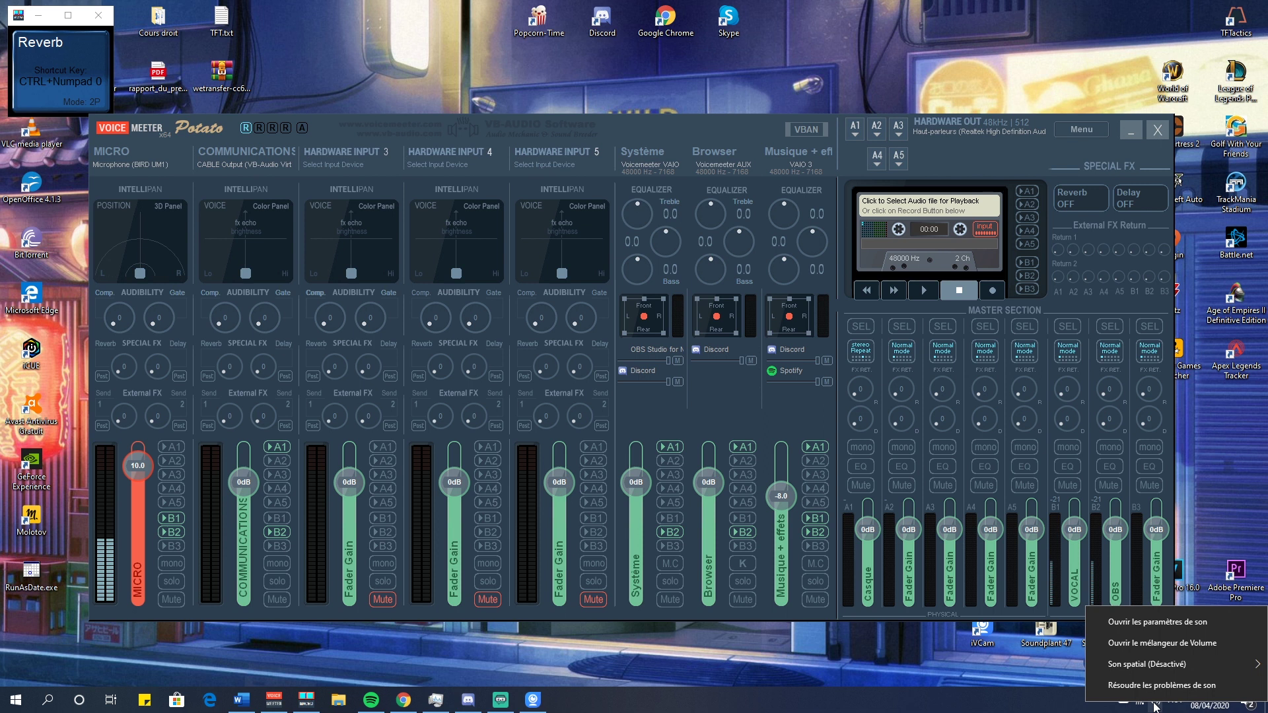
left_click(1169, 623)
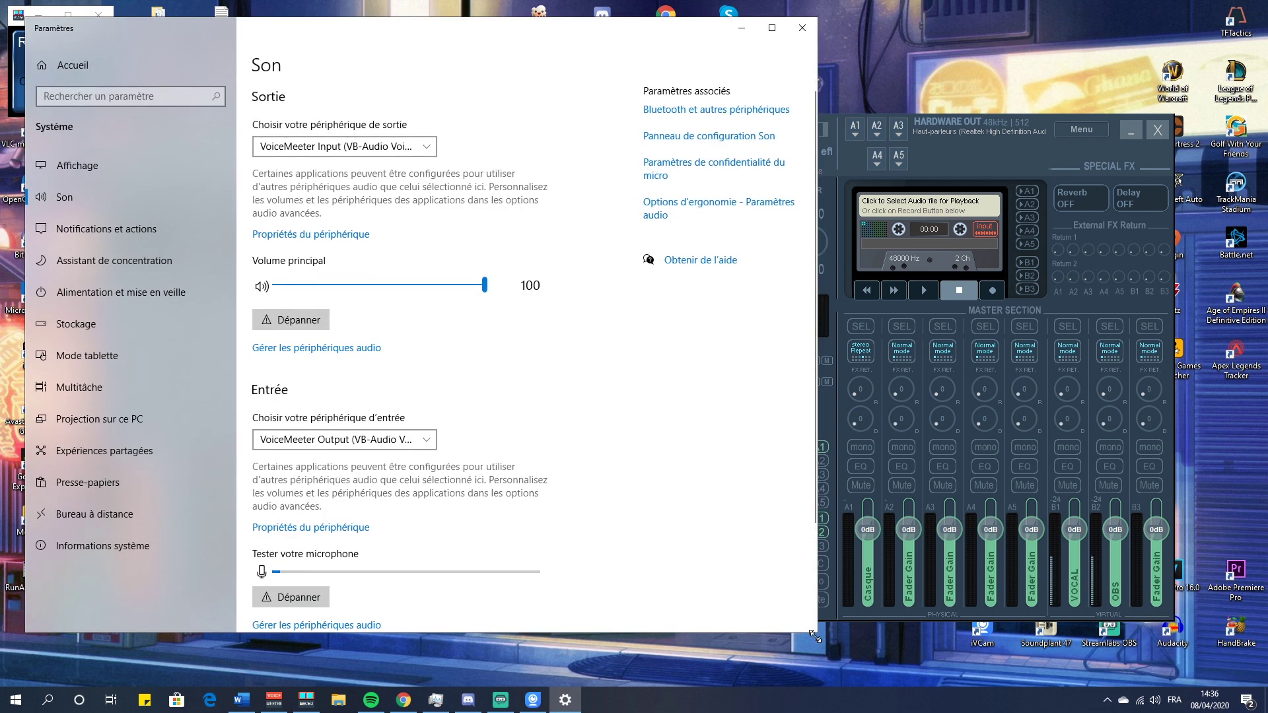
left_click_drag(816, 632, 827, 677)
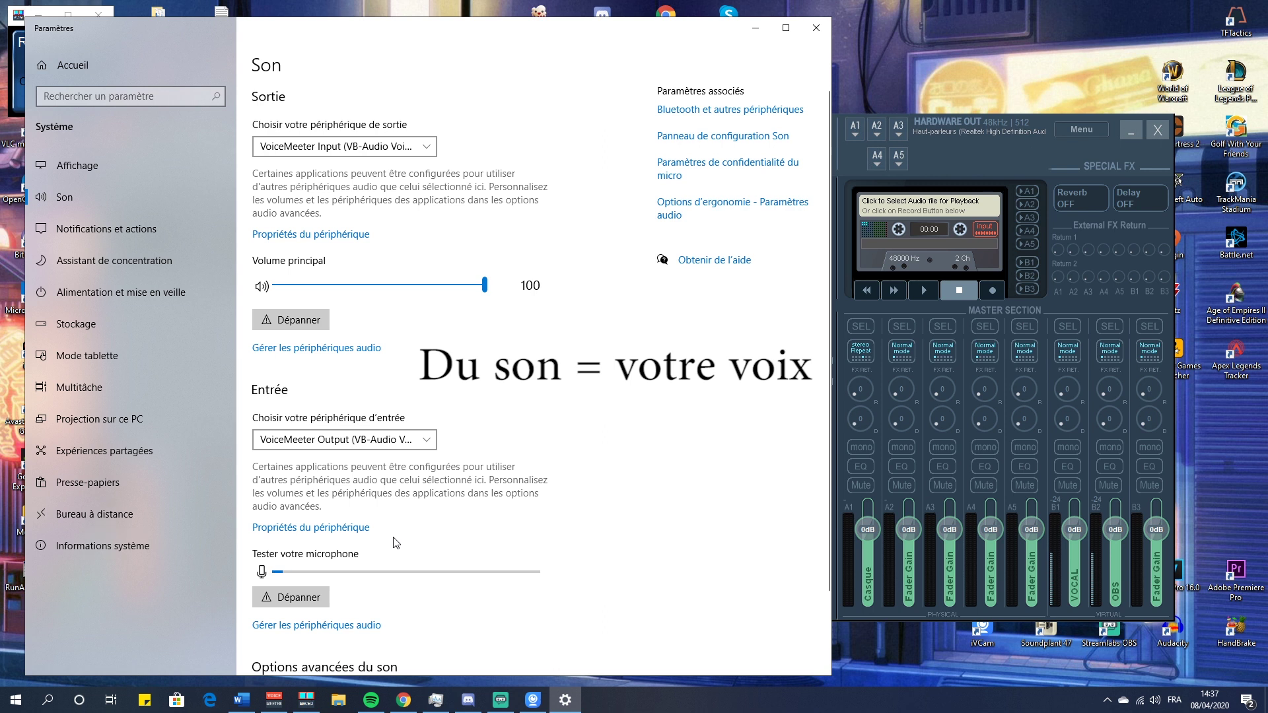
mouse_move(475, 708)
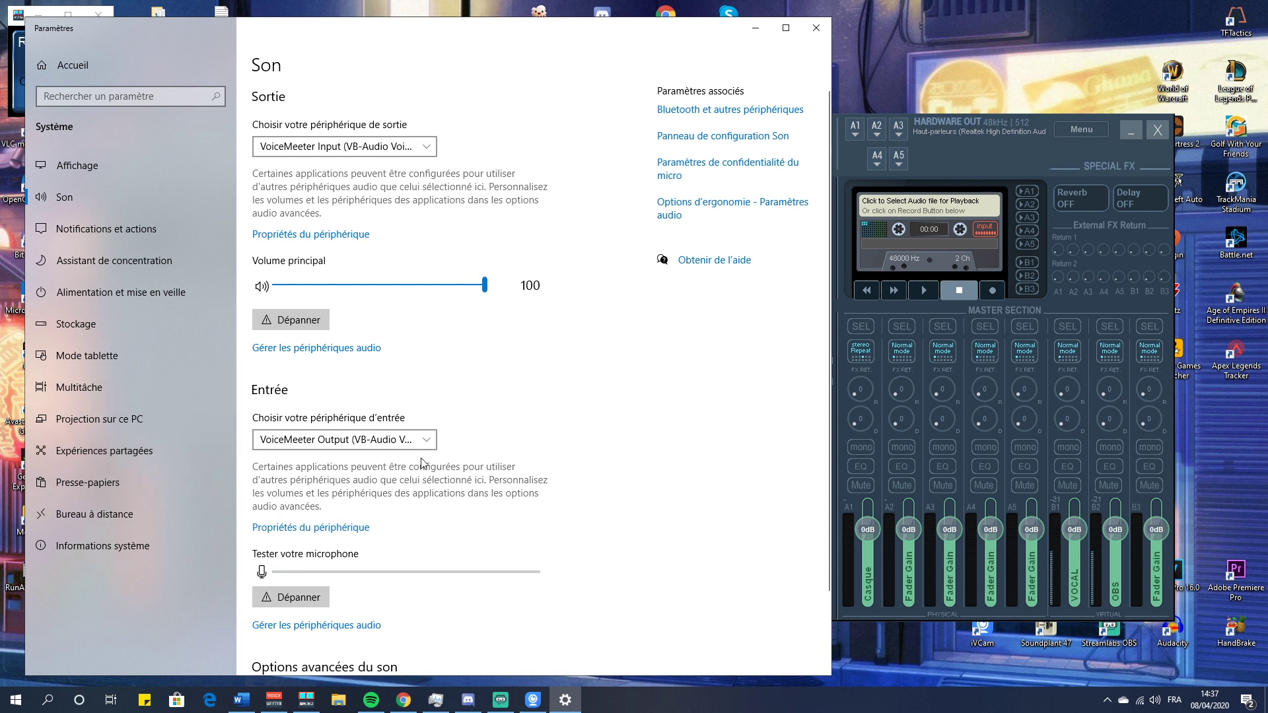
left_click(430, 440)
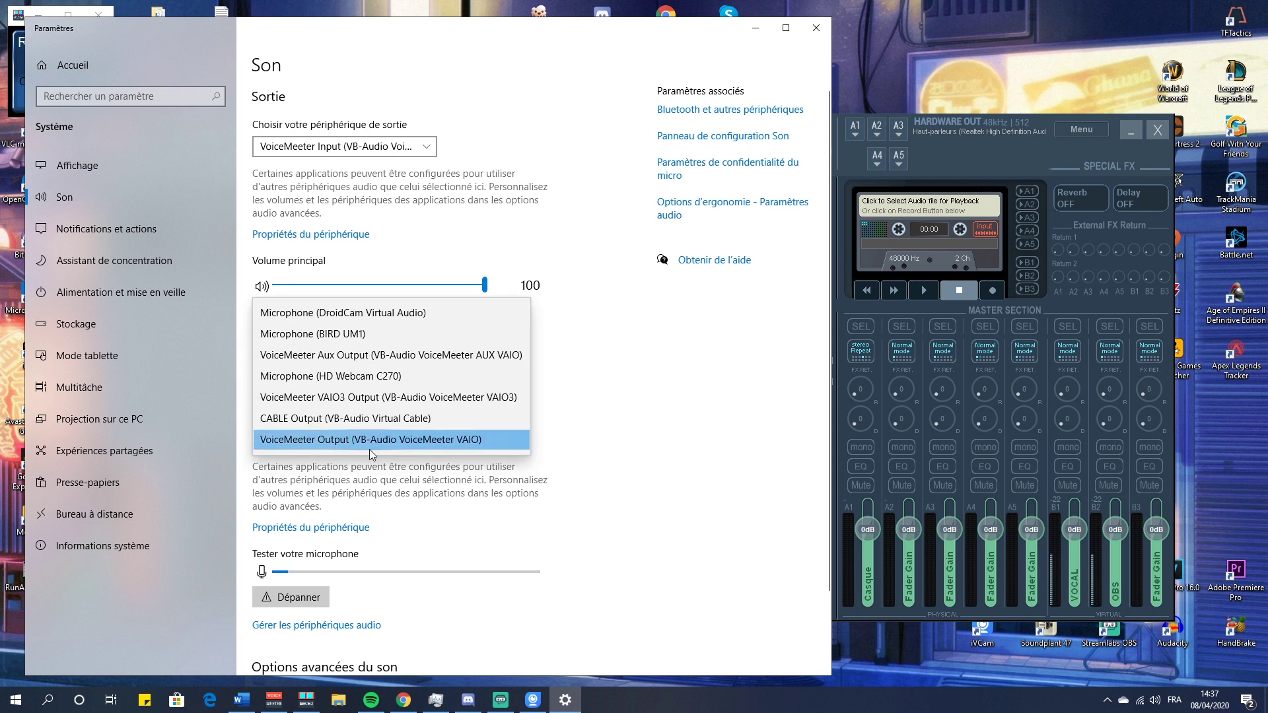
left_click(390, 441)
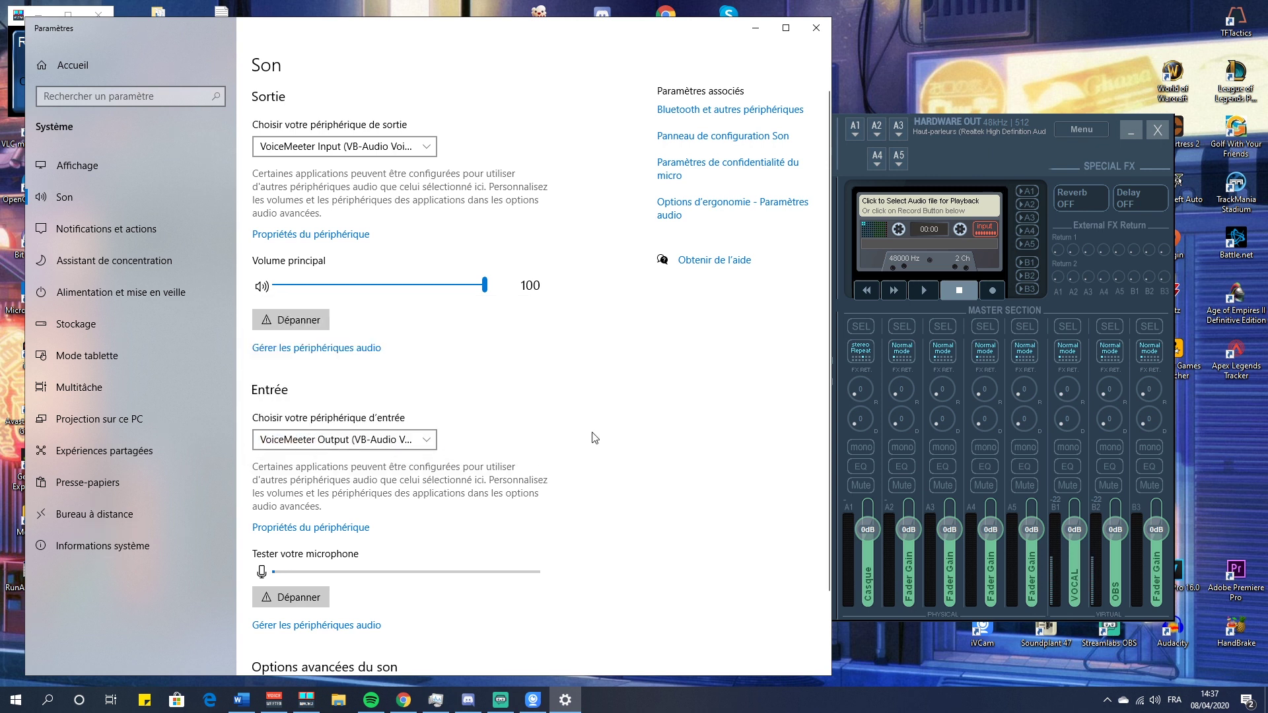
Step: Compare Voicemeeter's virtual buses B1, B2 and B3 with the VoiceMeeter outputs offered as Windows input devices, leaving the selection as it is
left_click(993, 145)
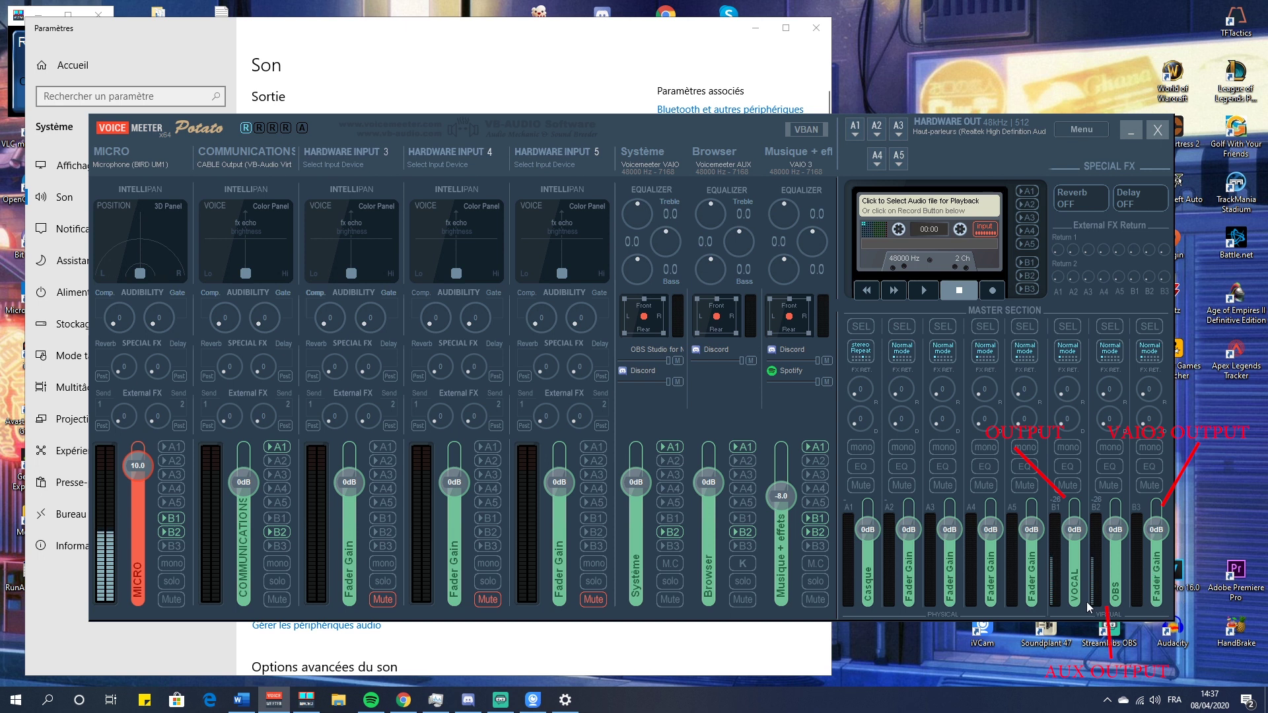
left_click(595, 632)
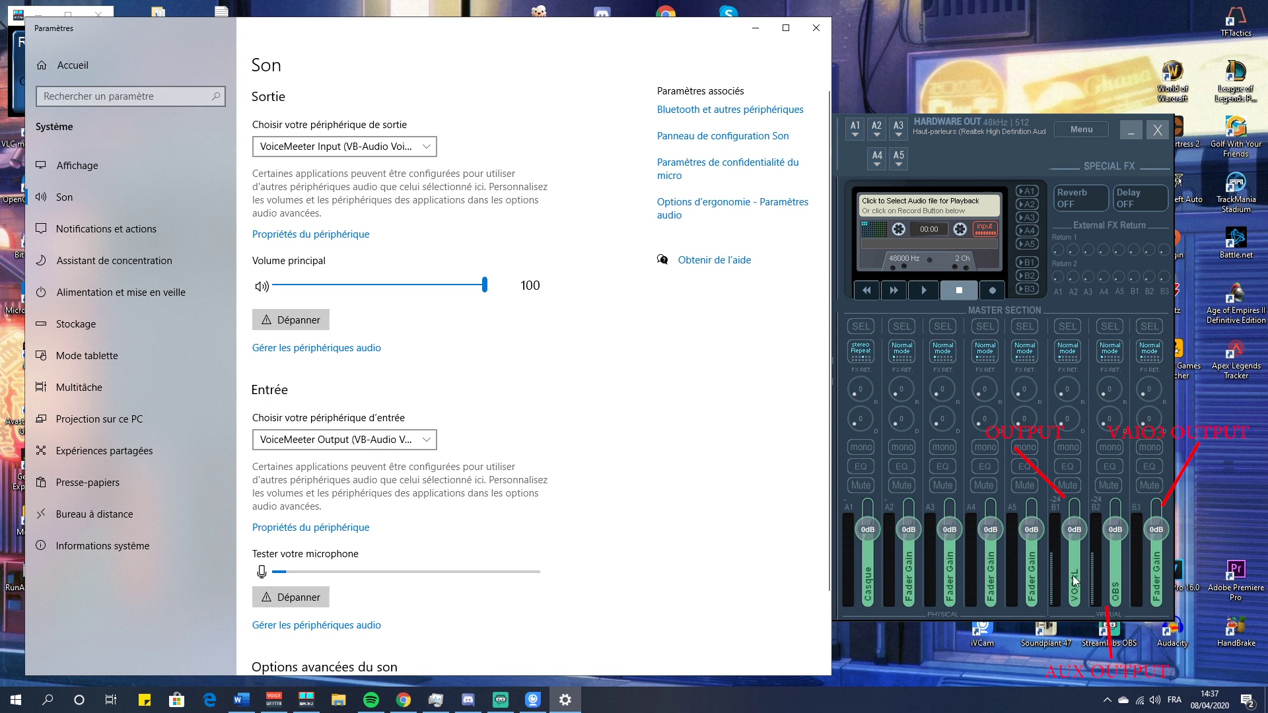
left_click(321, 439)
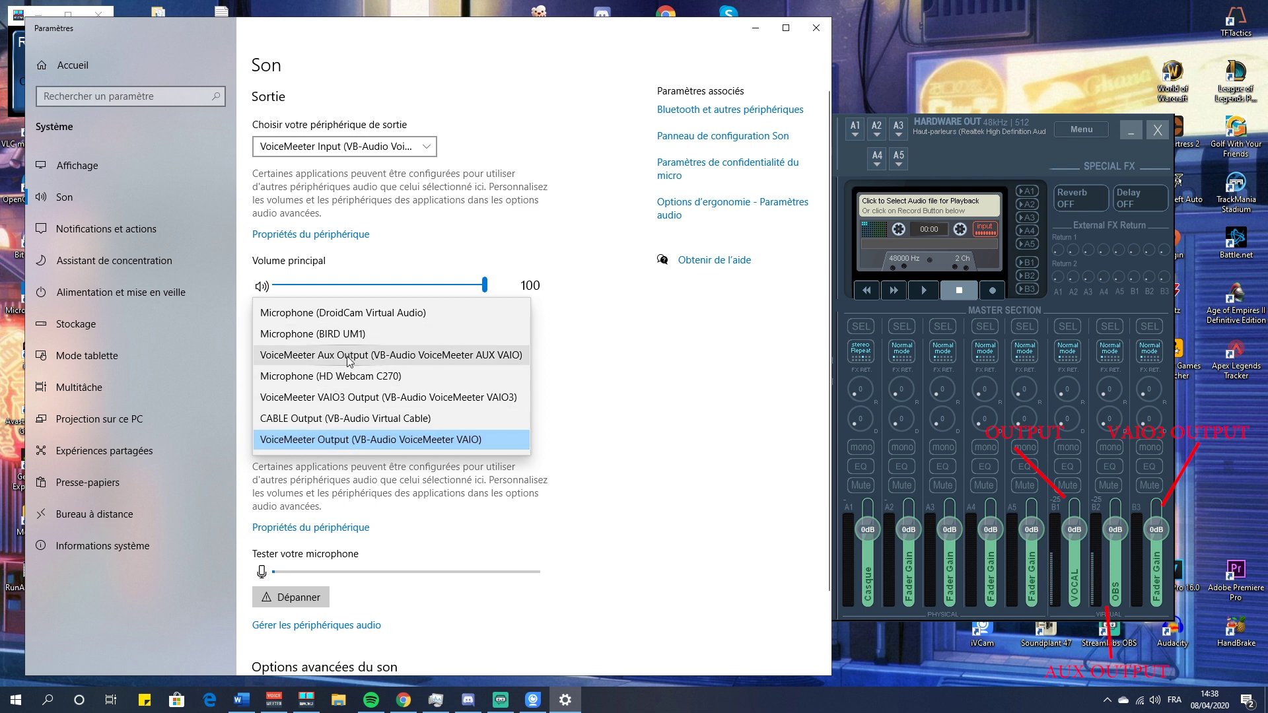
left_click(659, 589)
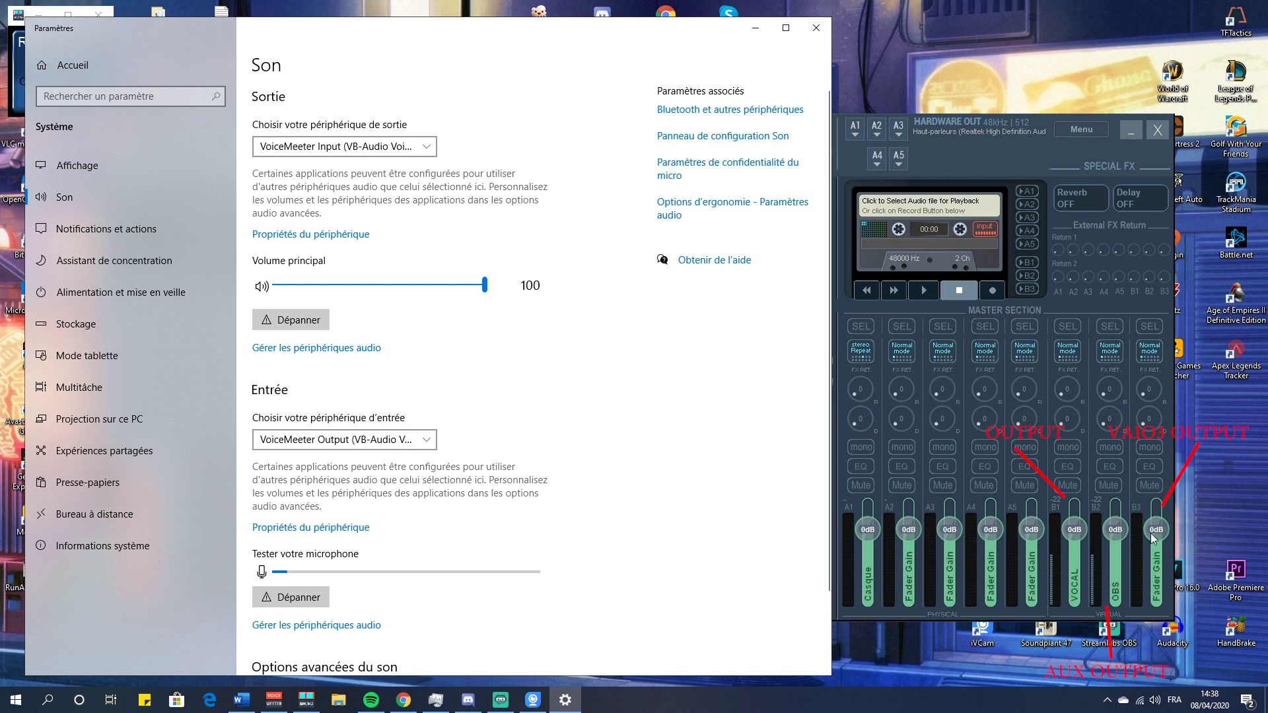
left_click(341, 440)
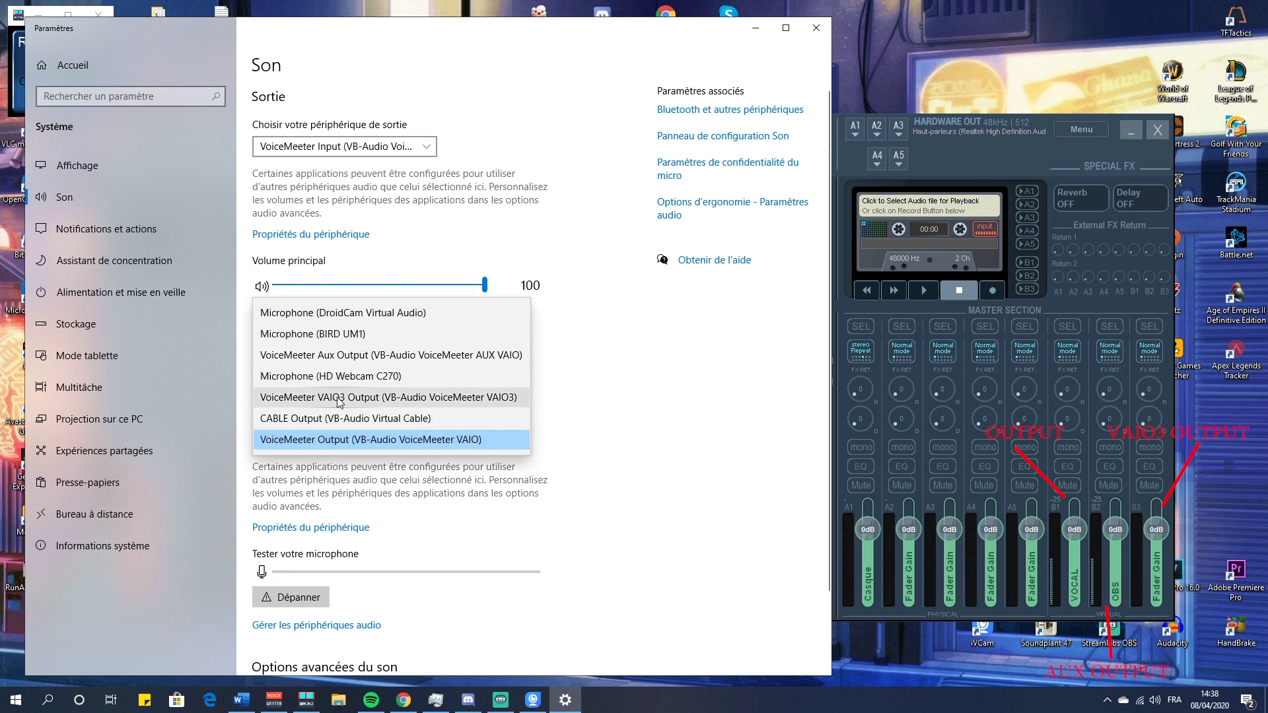
left_click(663, 459)
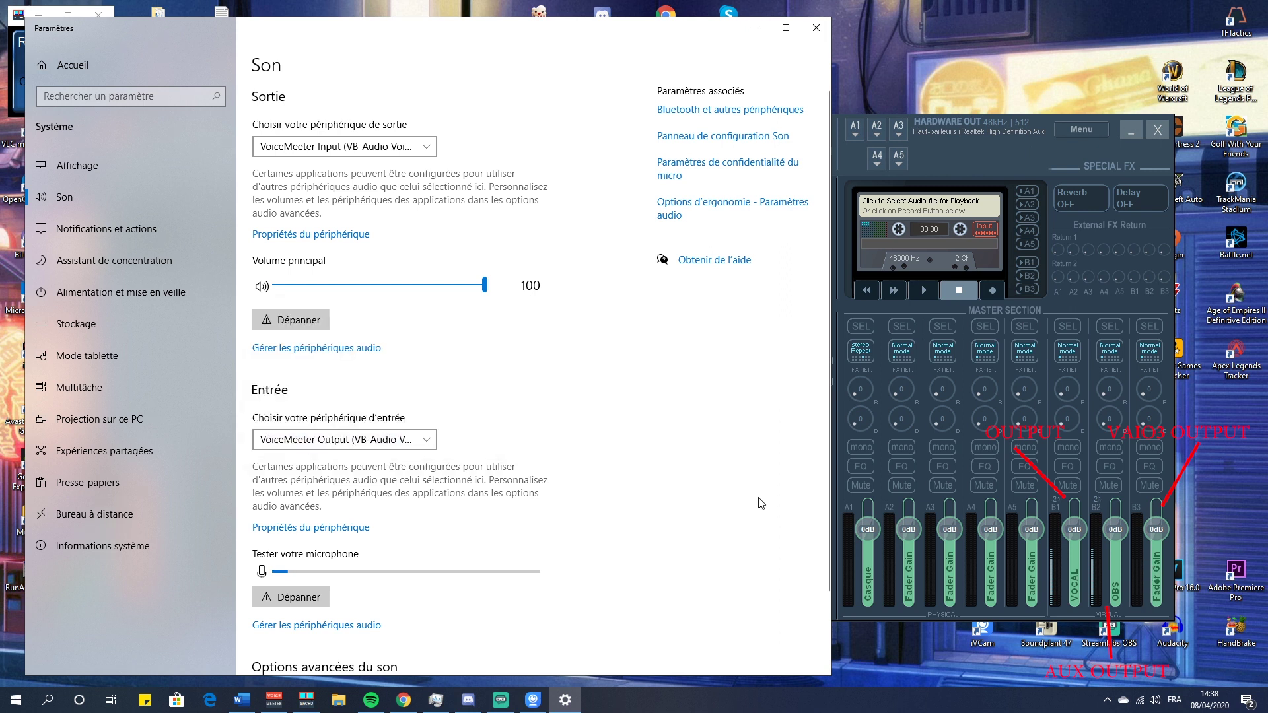
Step: Compare Voicemeeter's virtual input strips with the devices offered for Windows sound output, leaving VoiceMeeter Input selected
left_click(965, 174)
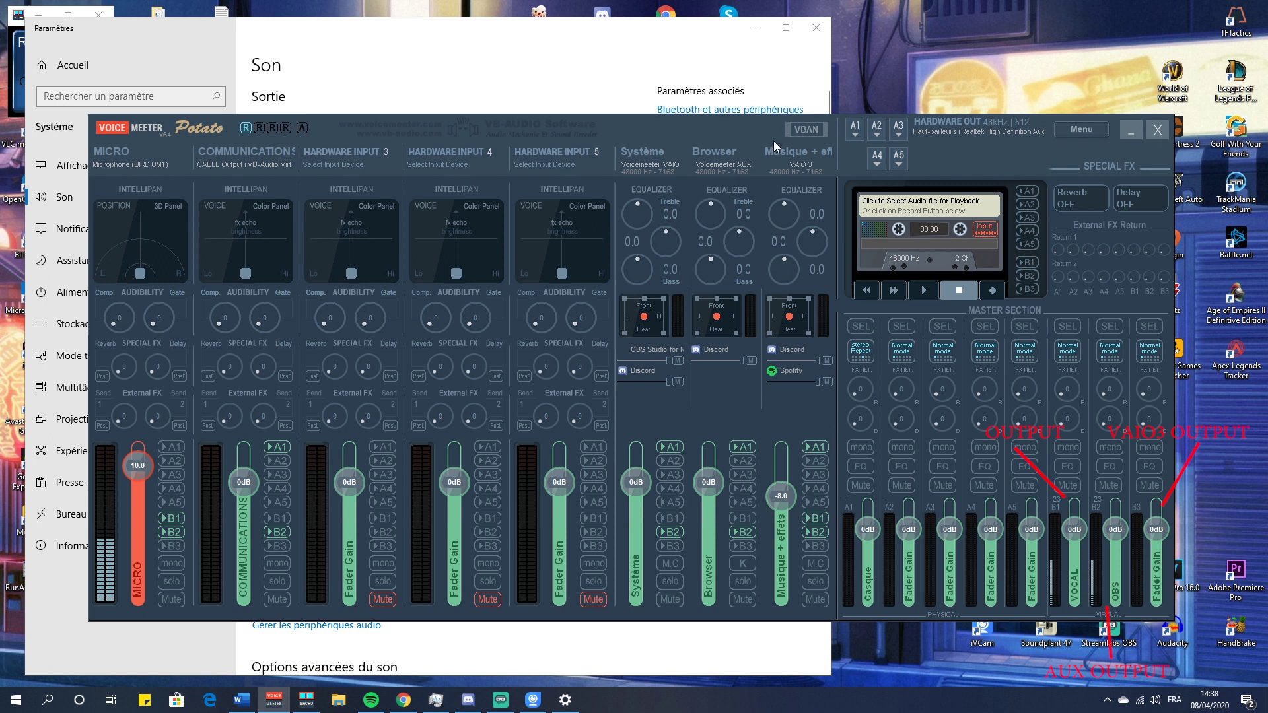
left_click(760, 99)
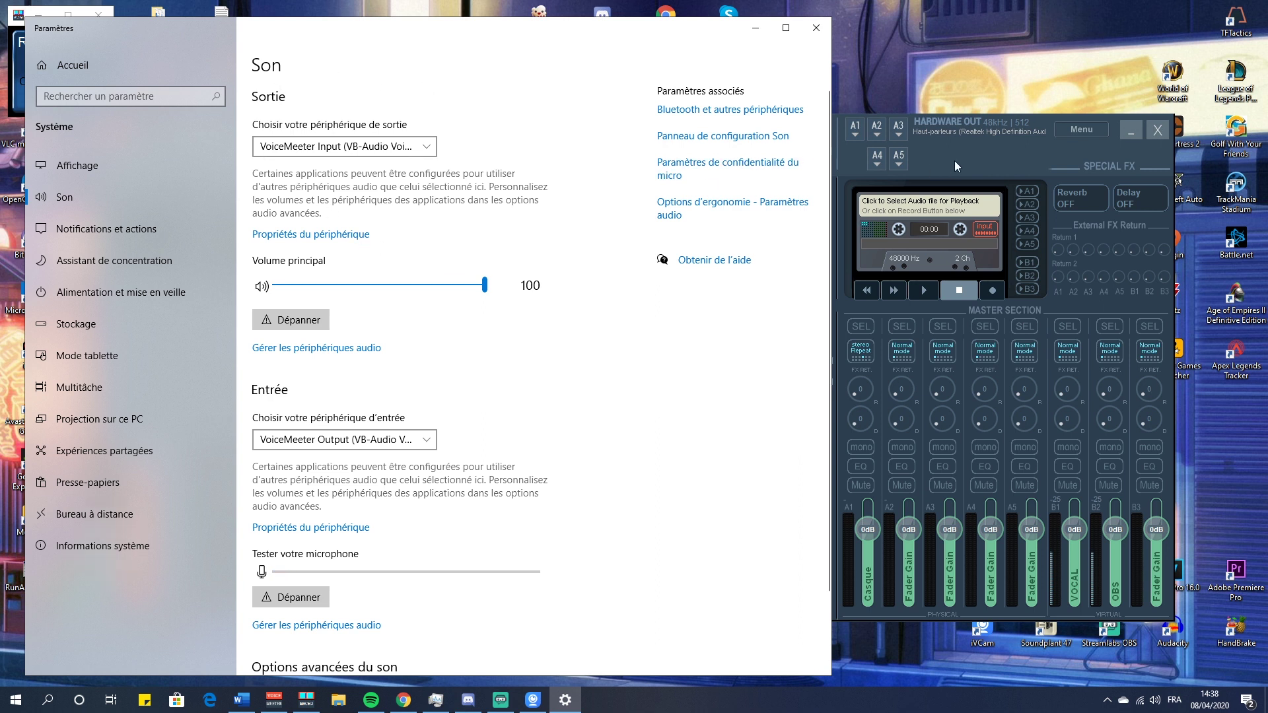
left_click(380, 151)
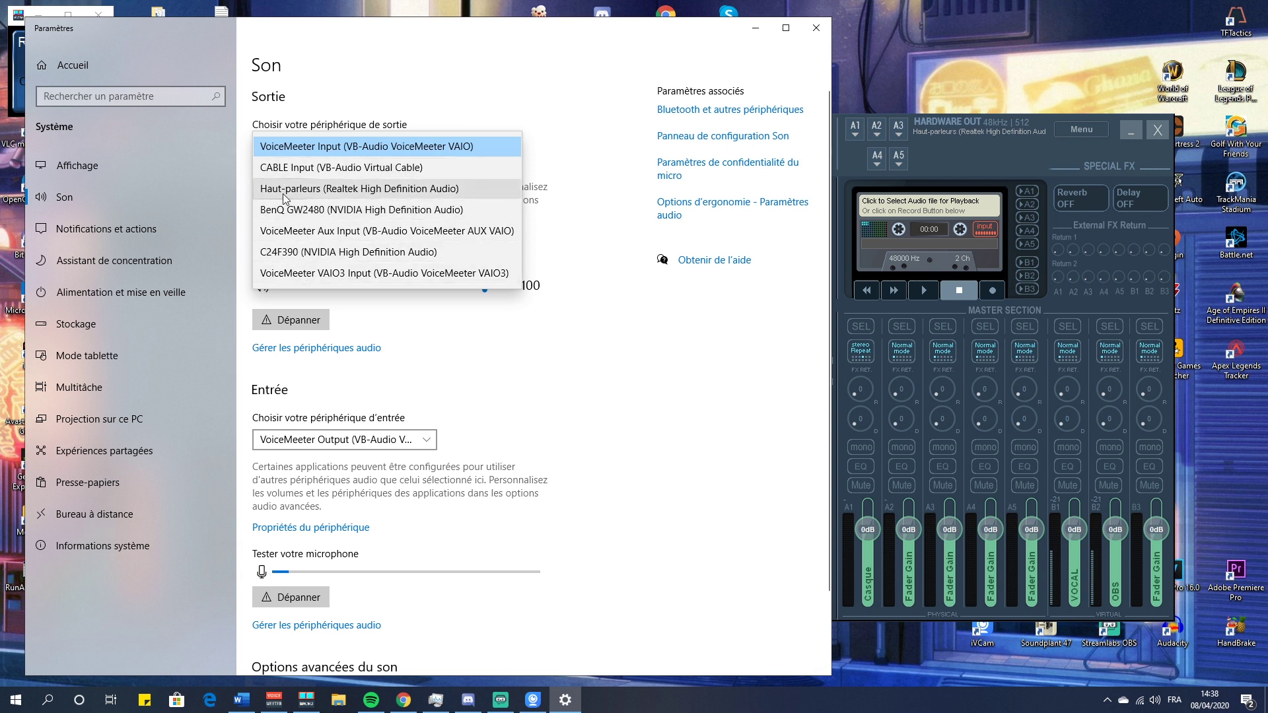
left_click(940, 156)
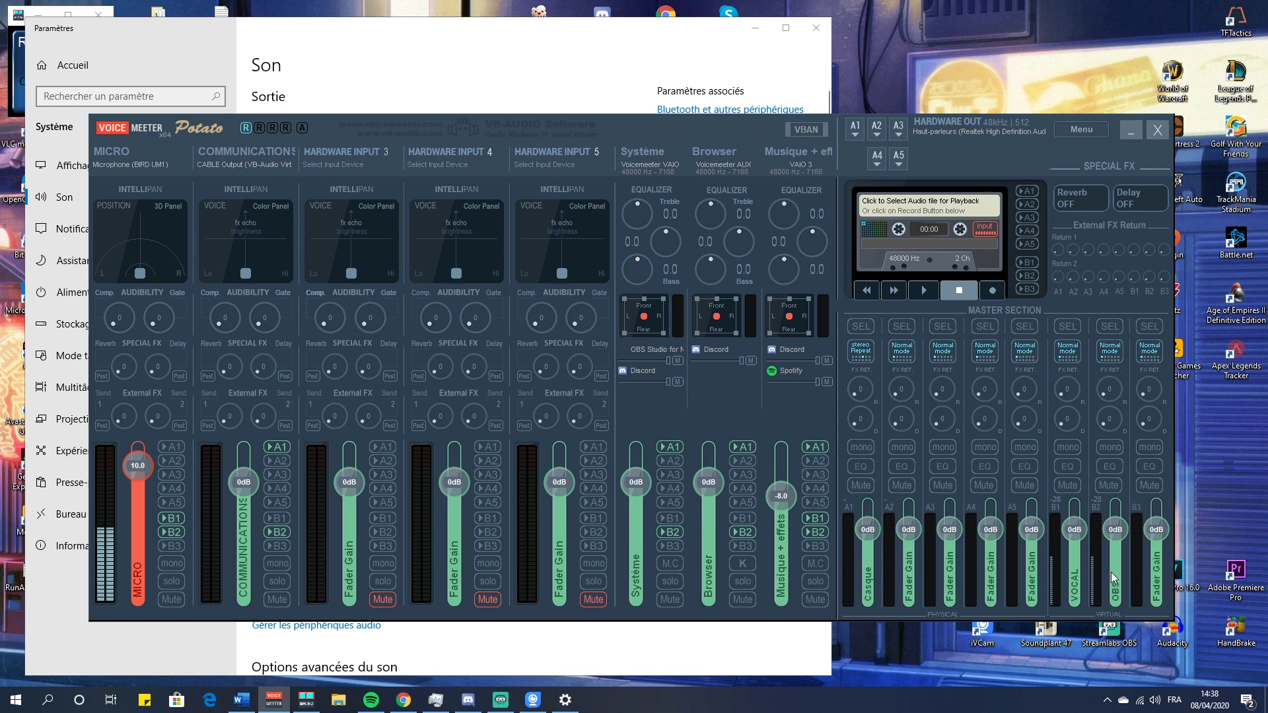
left_click(543, 48)
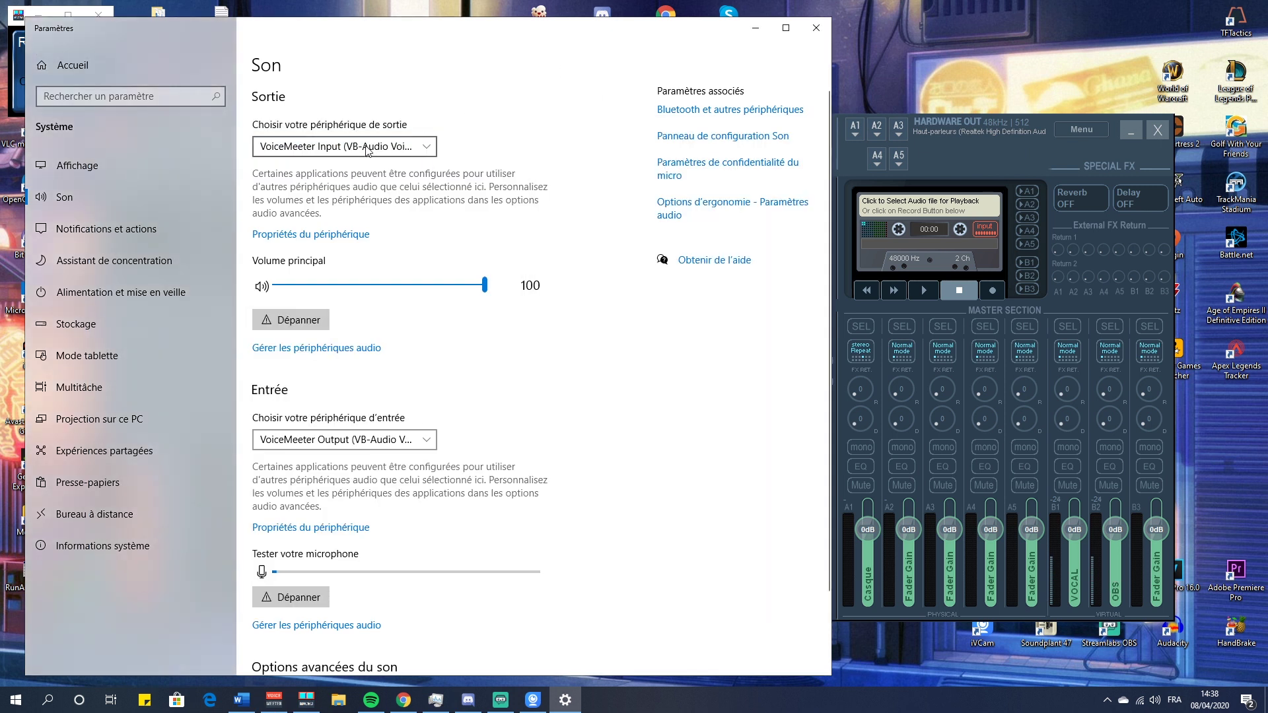
left_click(974, 157)
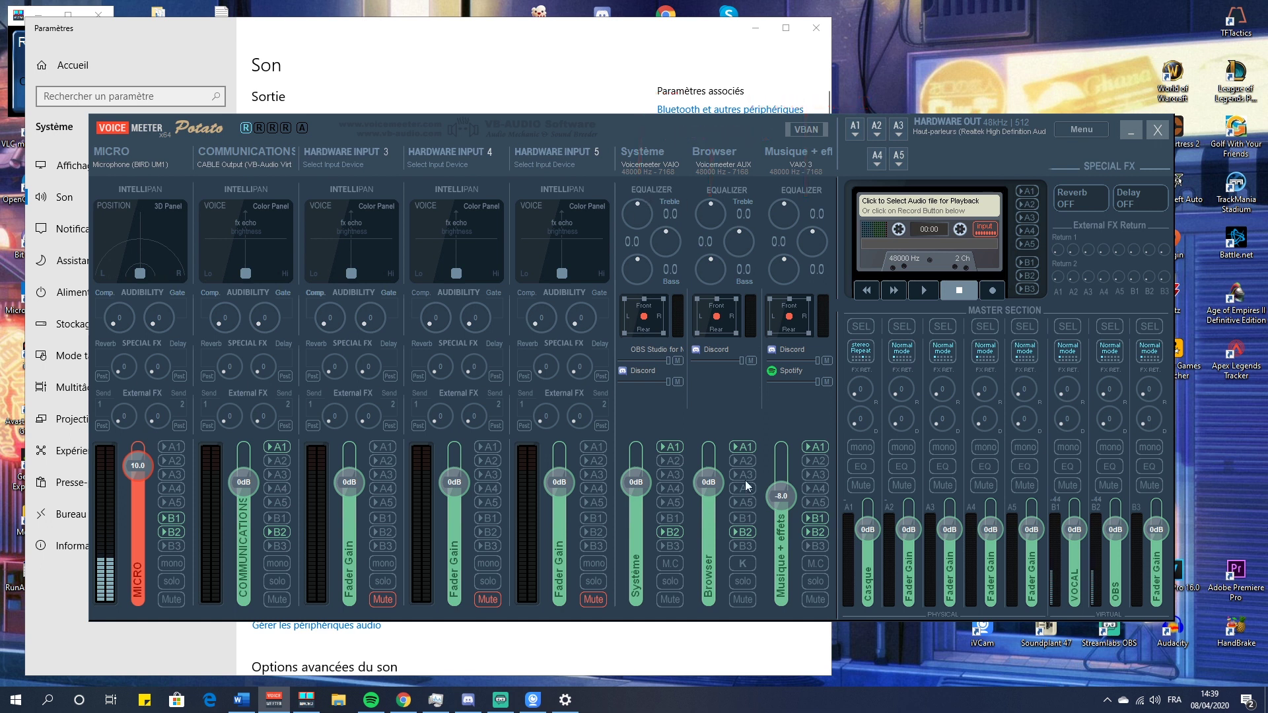
Step: Match the VoiceMeeter Input, Aux Input and VAIO3 Input entries in the Windows output list to the Système, Browser and Musique + effets strips
left_click(501, 72)
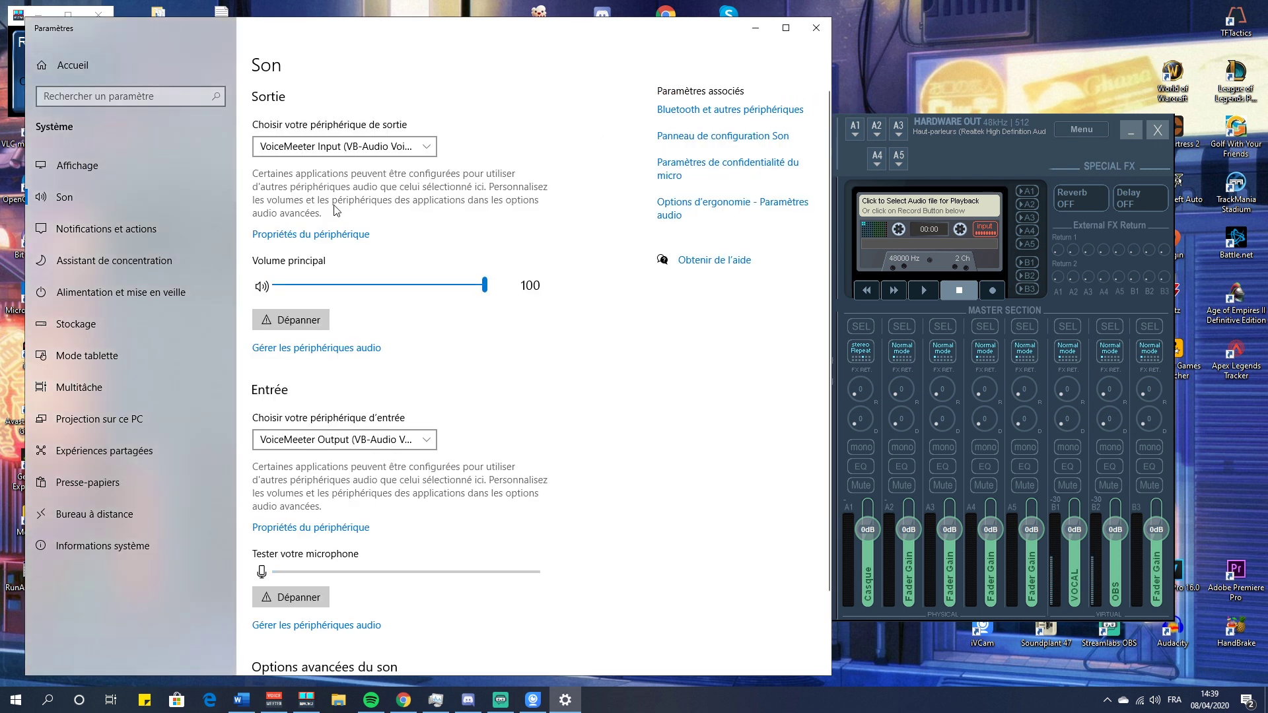
left_click(968, 176)
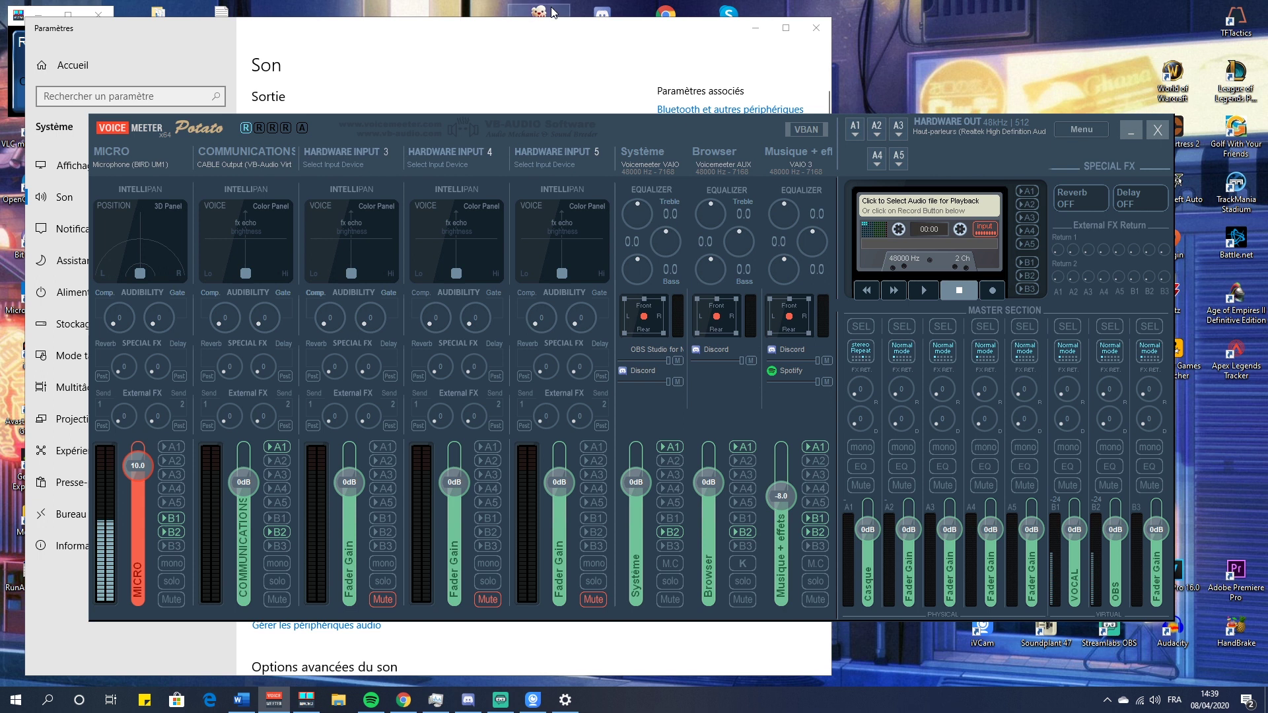
left_click(574, 71)
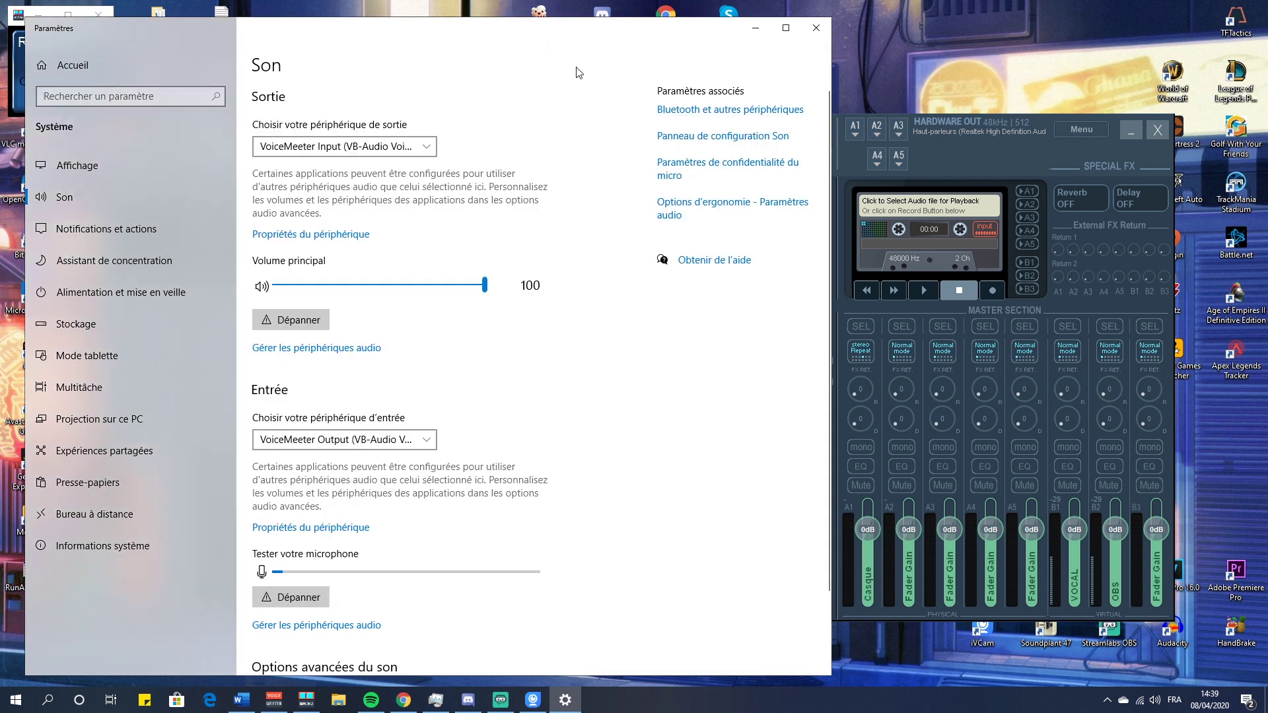
left_click(340, 147)
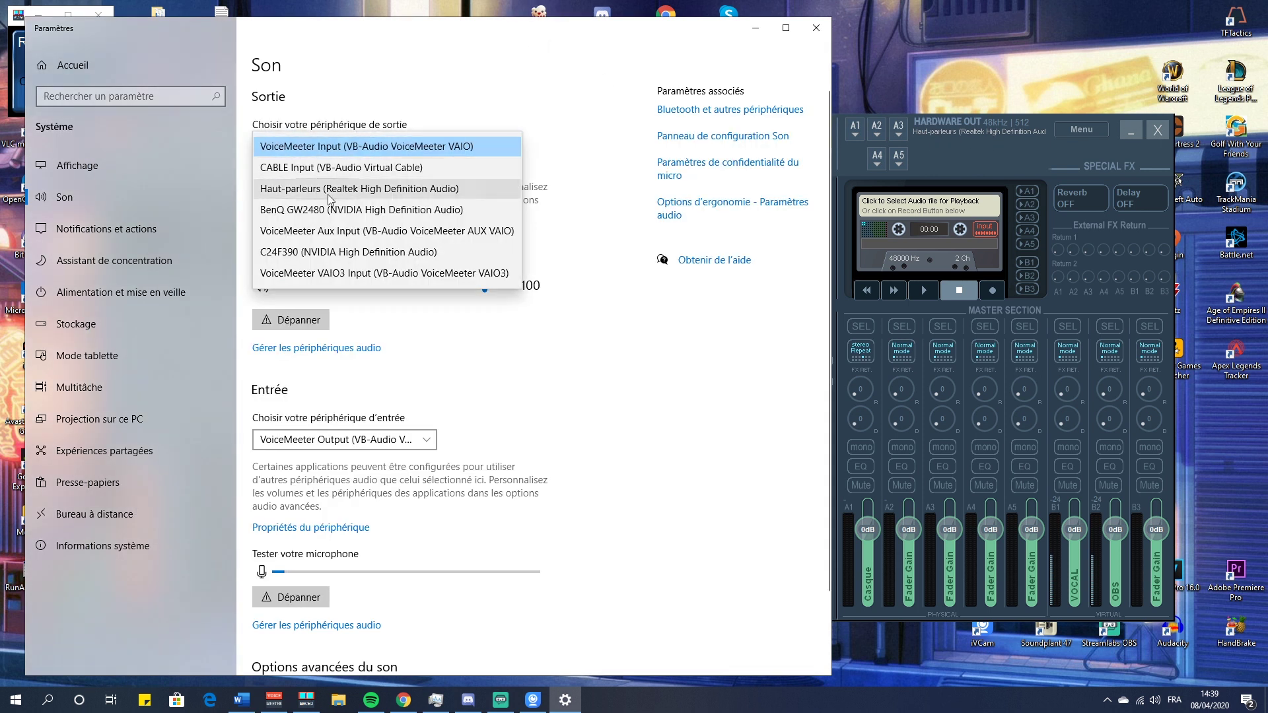
left_click(334, 146)
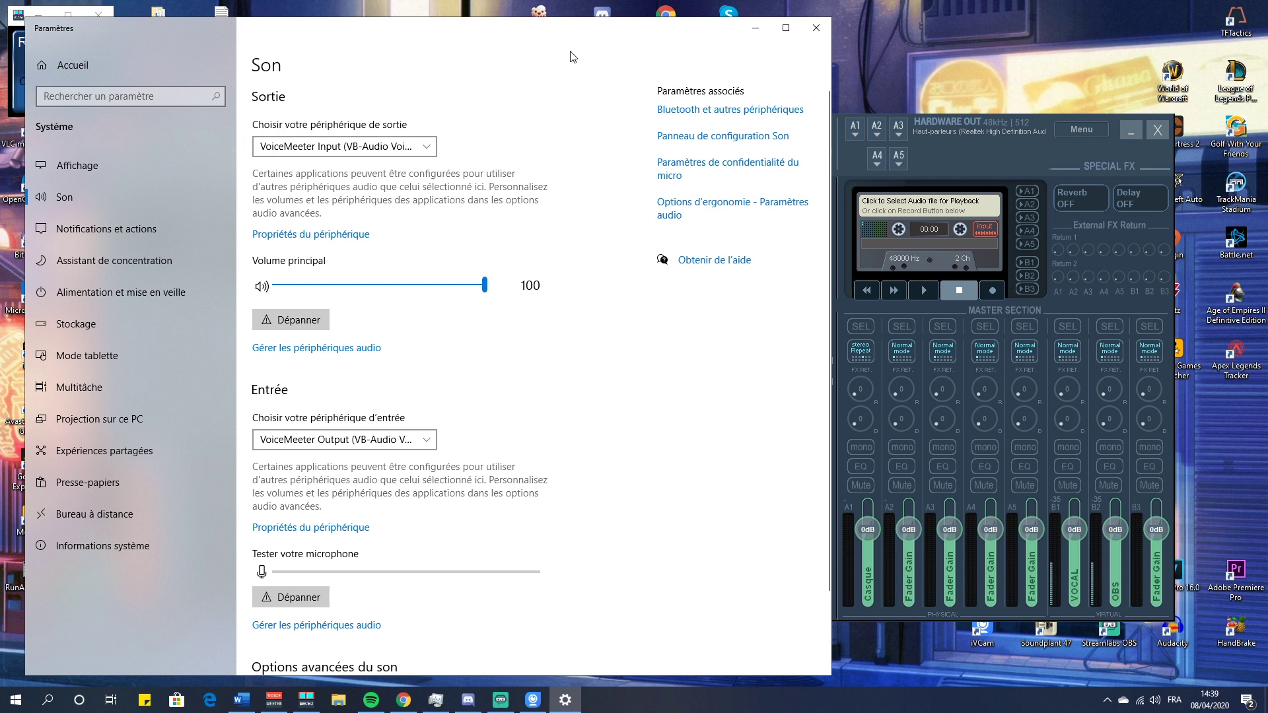
left_click(909, 155)
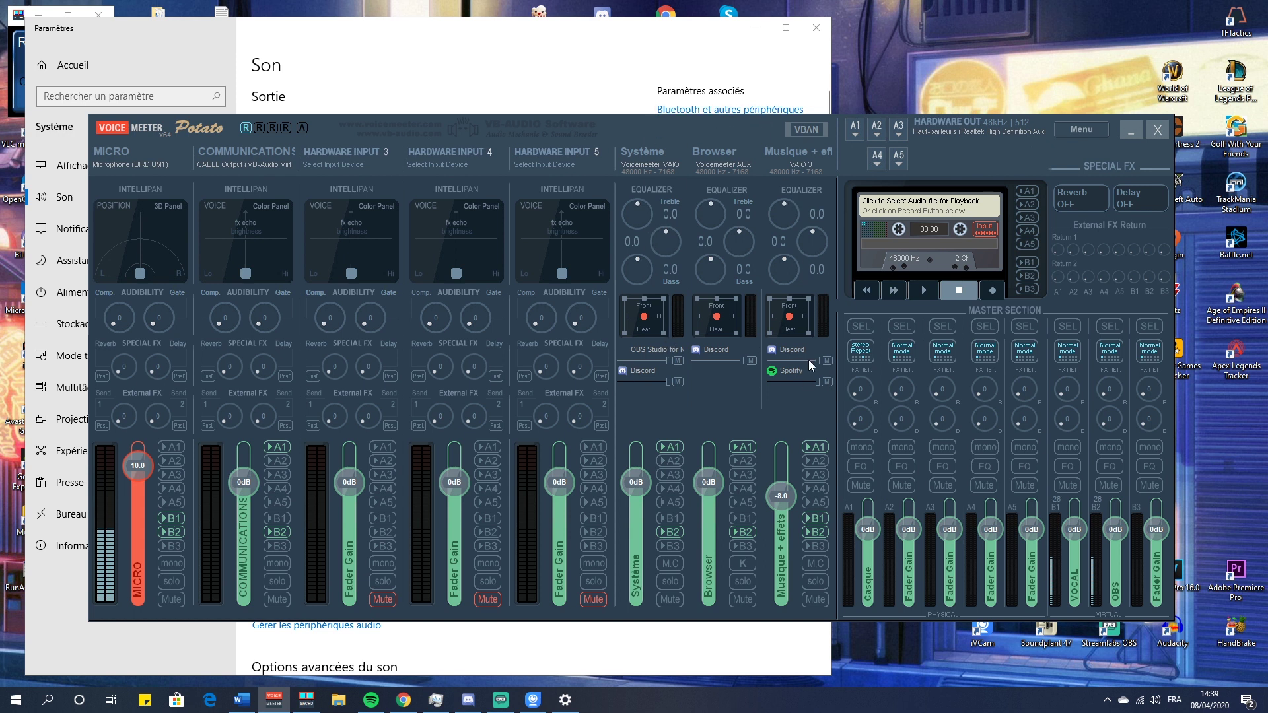
left_click(558, 78)
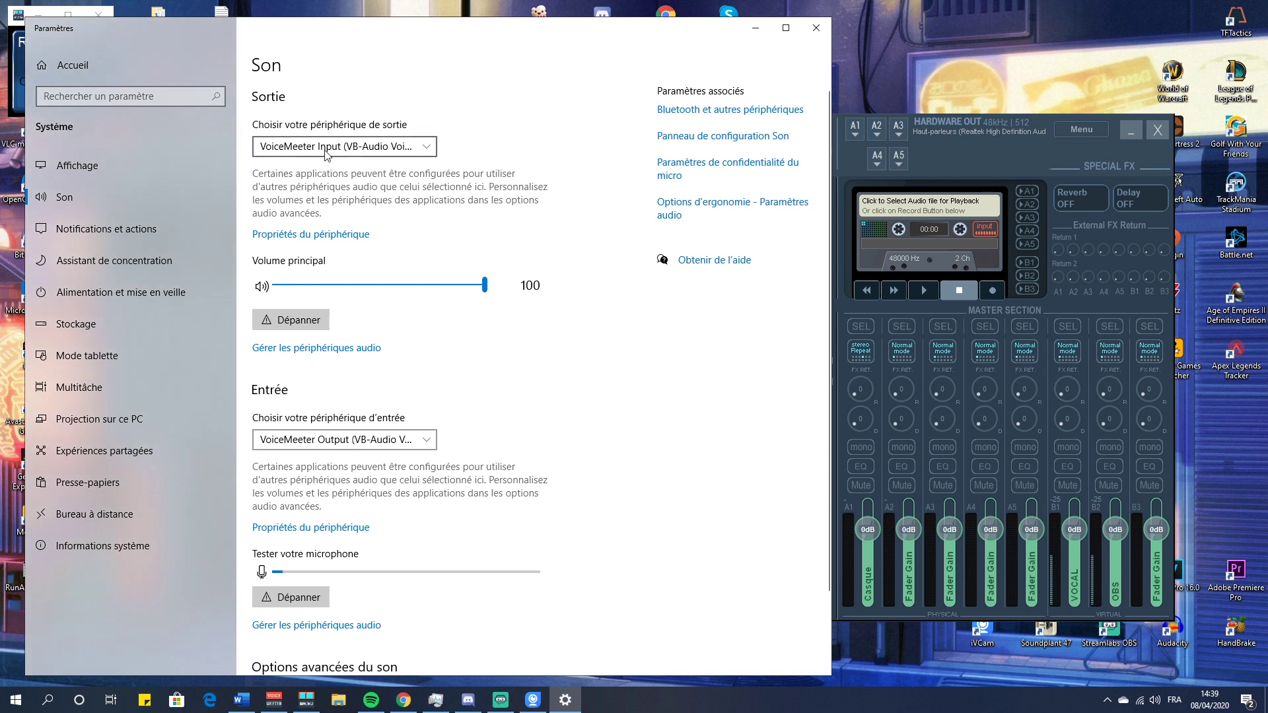
left_click(316, 156)
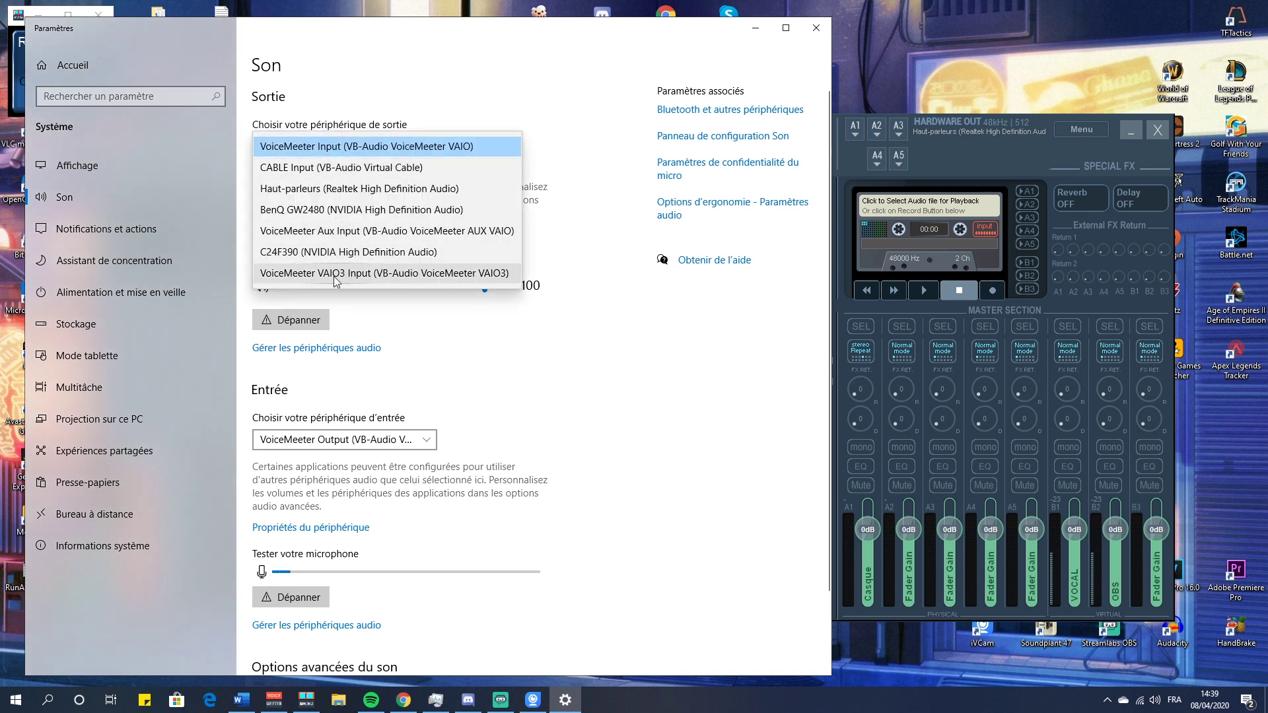
left_click(723, 350)
left_click(973, 153)
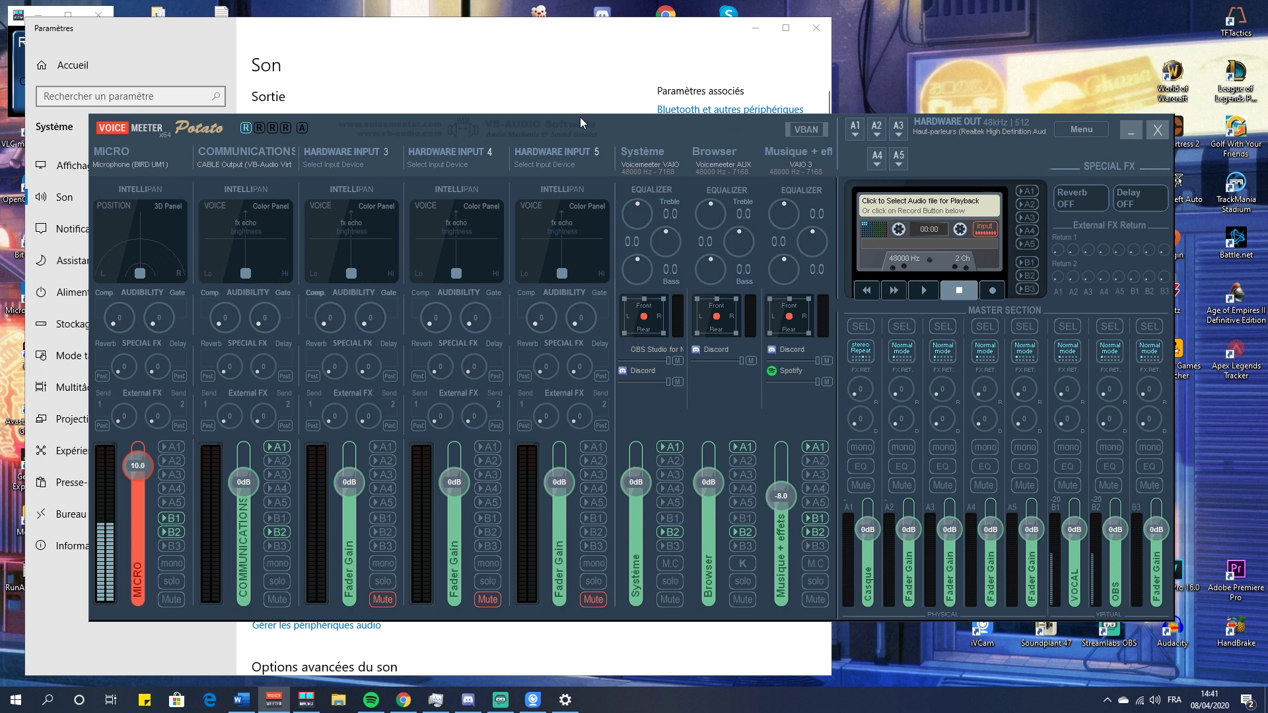
Step: Open the volume preferences for applications and devices from the advanced options of the Windows sound settings
left_click(575, 66)
left_click(913, 143)
left_click(581, 71)
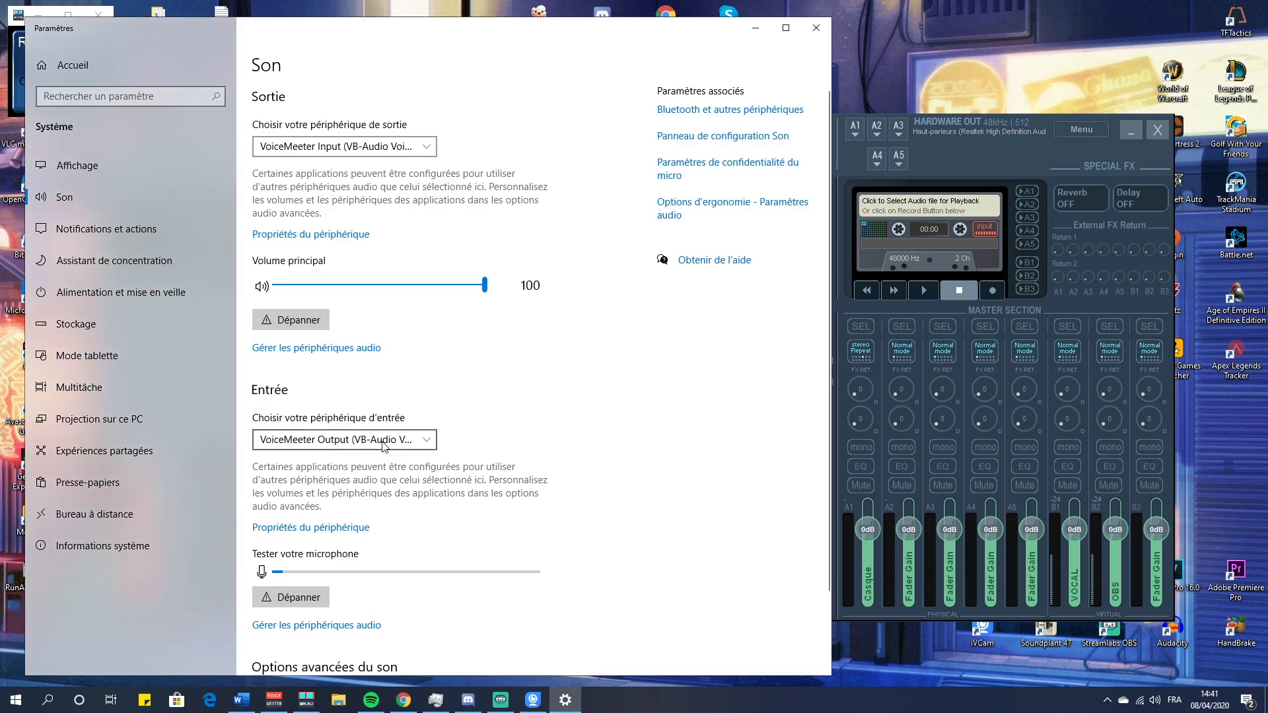
scroll(382, 446, "down", 1)
scroll(382, 446, "down", 1)
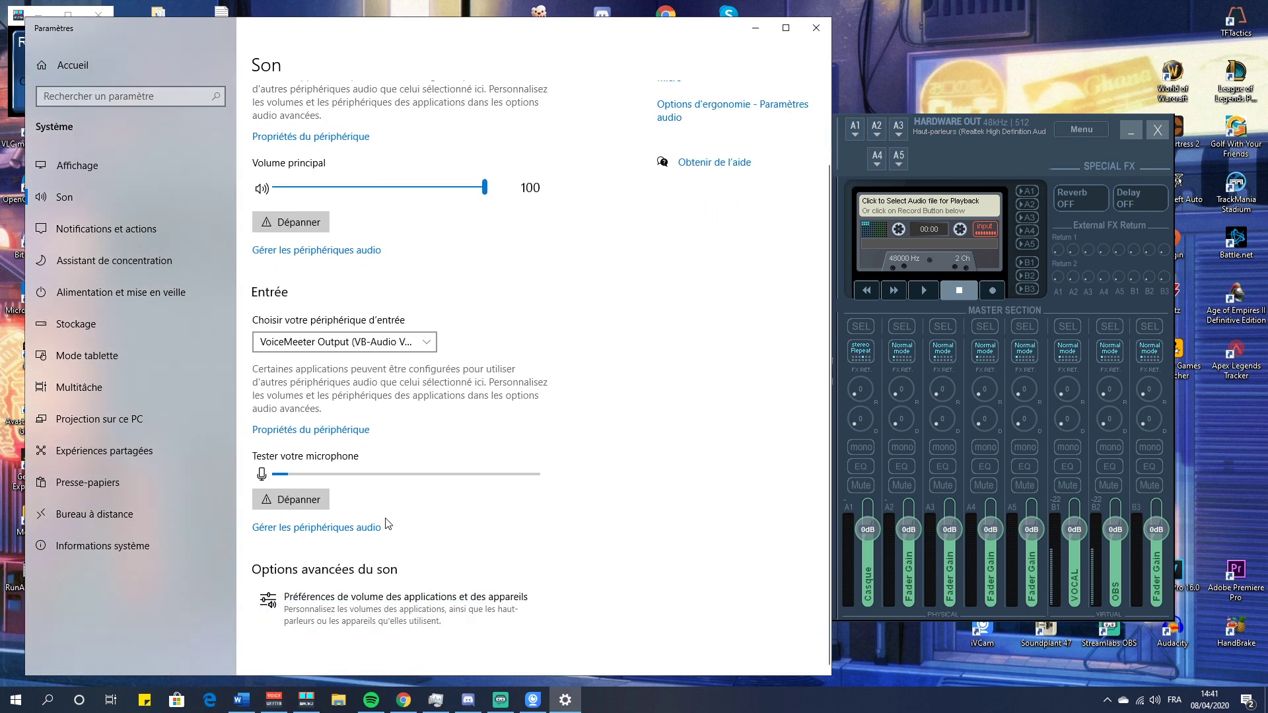
left_click(433, 619)
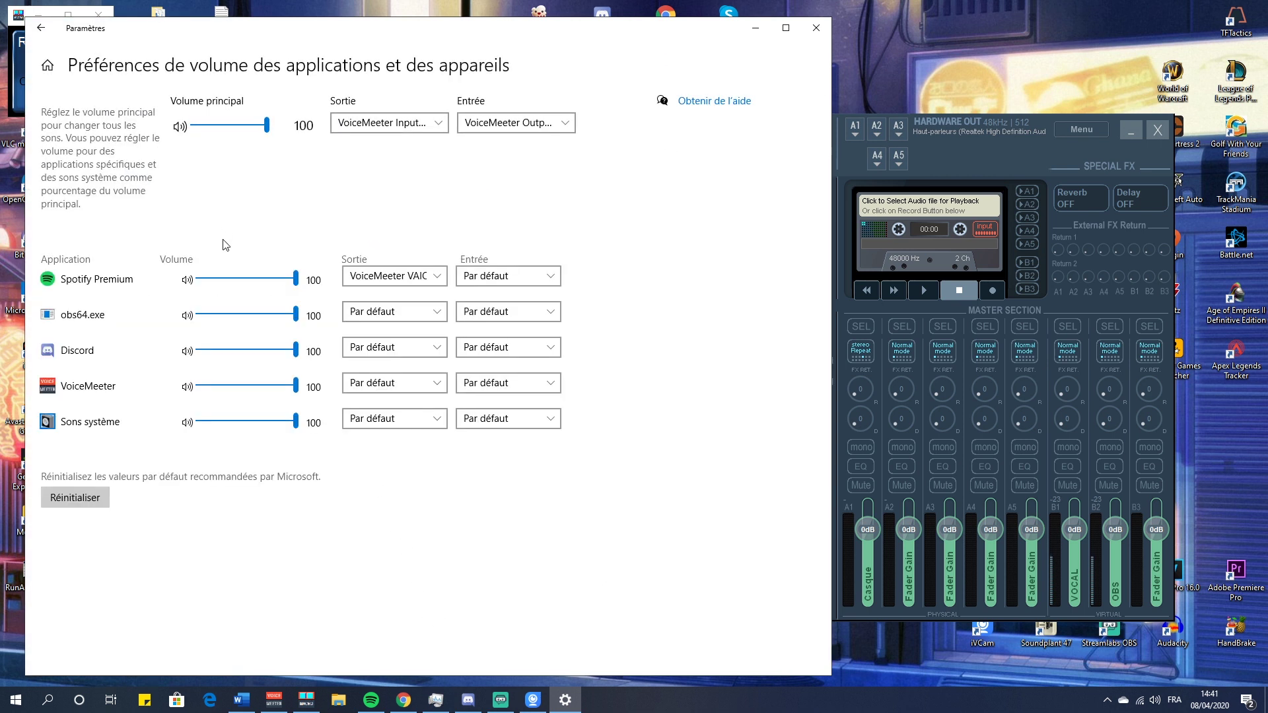
Step: Switch to Chrome, open the YouTube subscriptions in a new browser tab and start the Get The Sound live radio stream
left_click(404, 700)
key("ctrl+t")
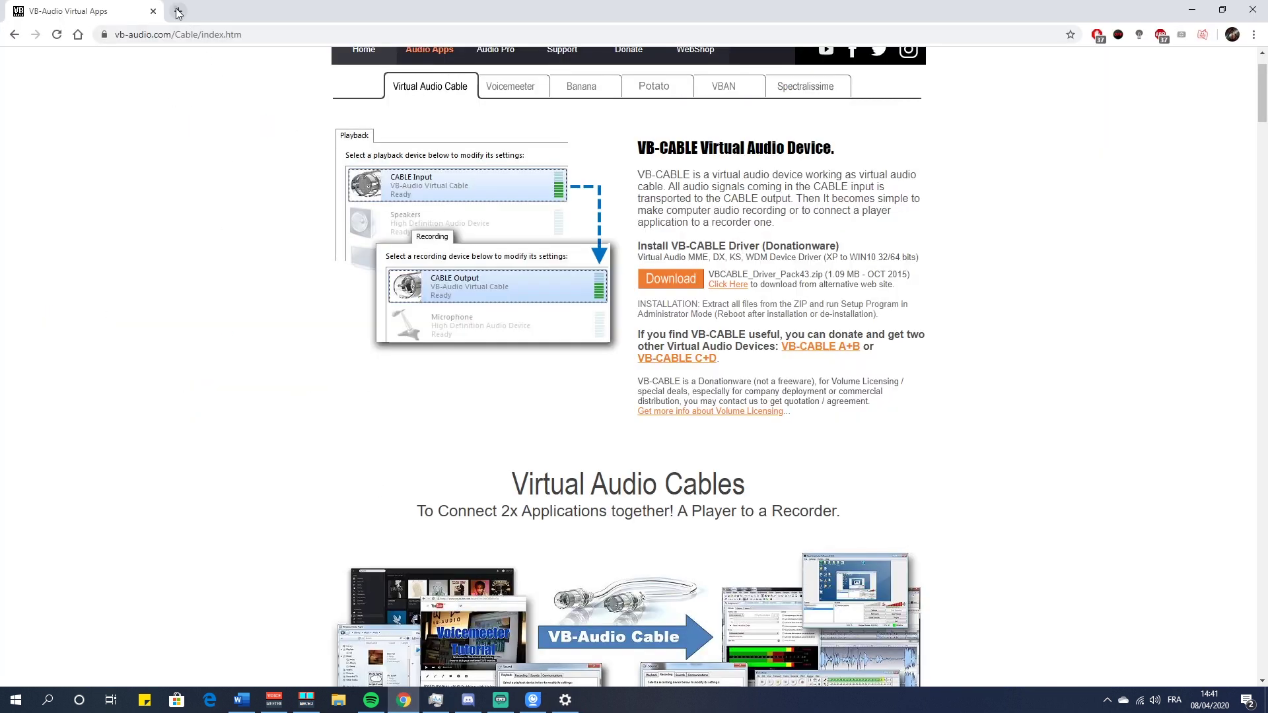
left_click(126, 56)
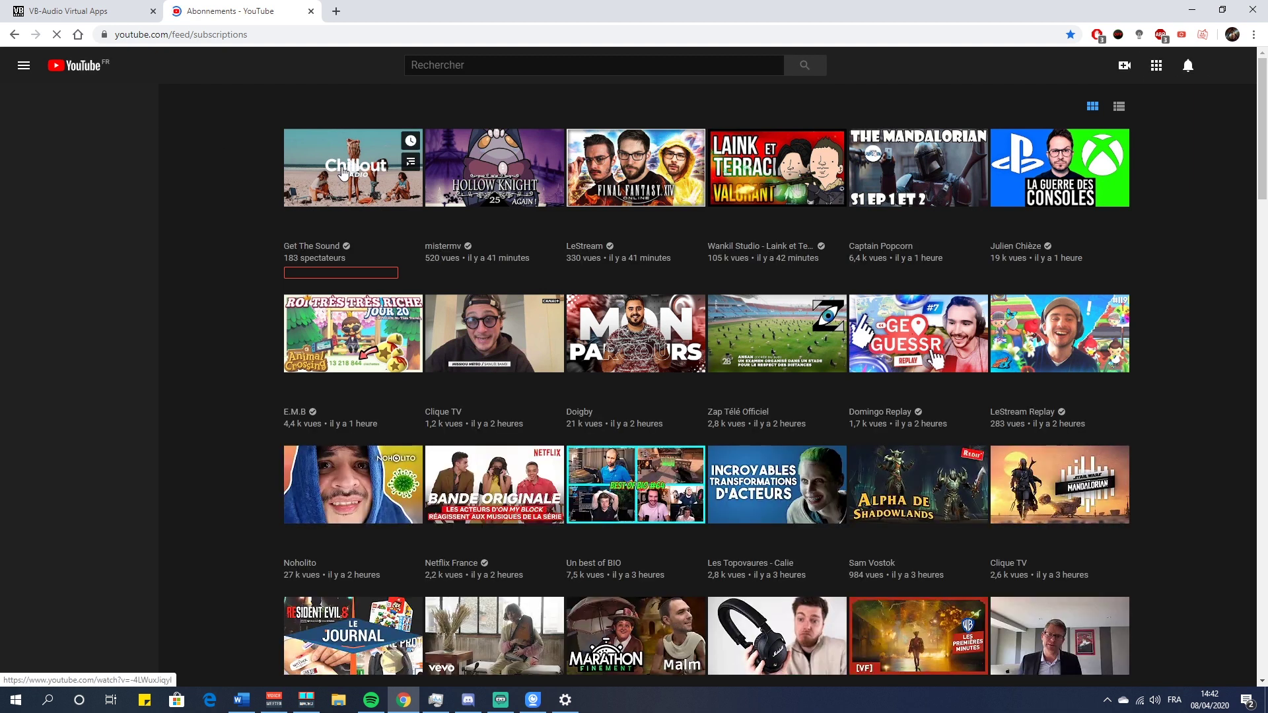
left_click(342, 166)
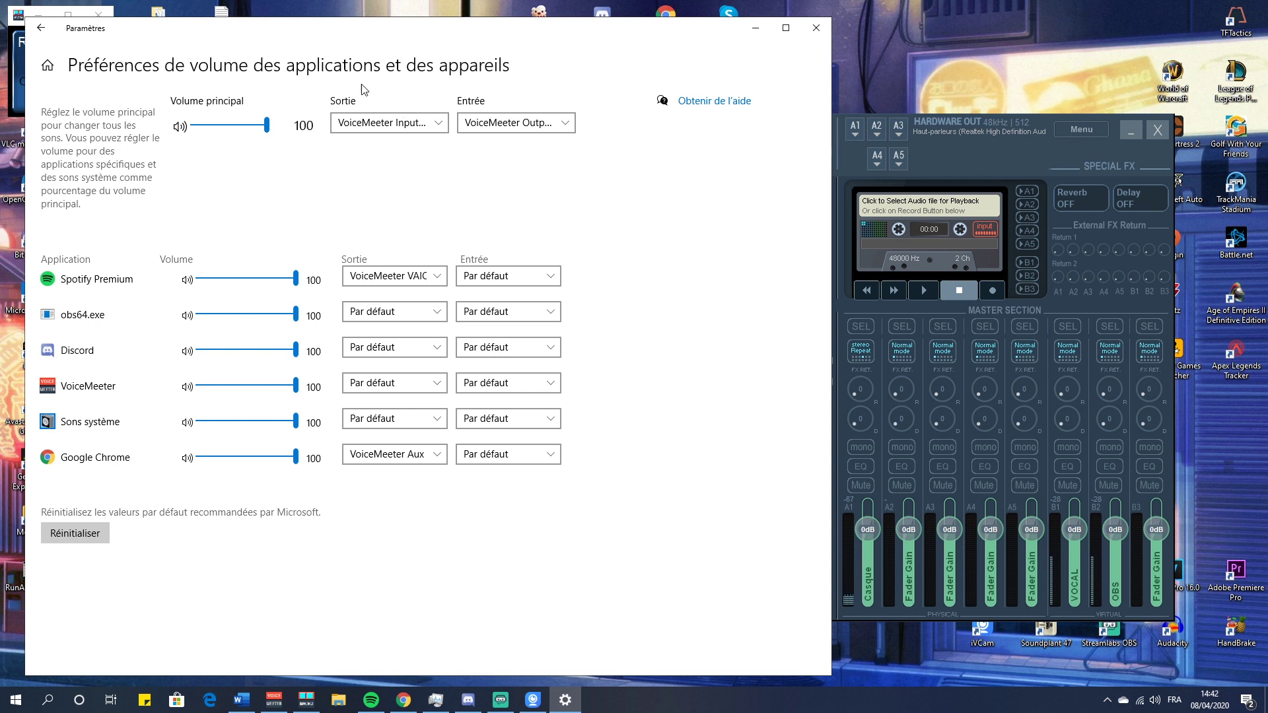
Step: Check the main output device in the application volume preferences, keeping VoiceMeeter Input (VB-Audio VoiceMeeter VAIO), against Voicemeeter's Système strip
left_click(563, 132)
left_click(542, 193)
left_click(399, 123)
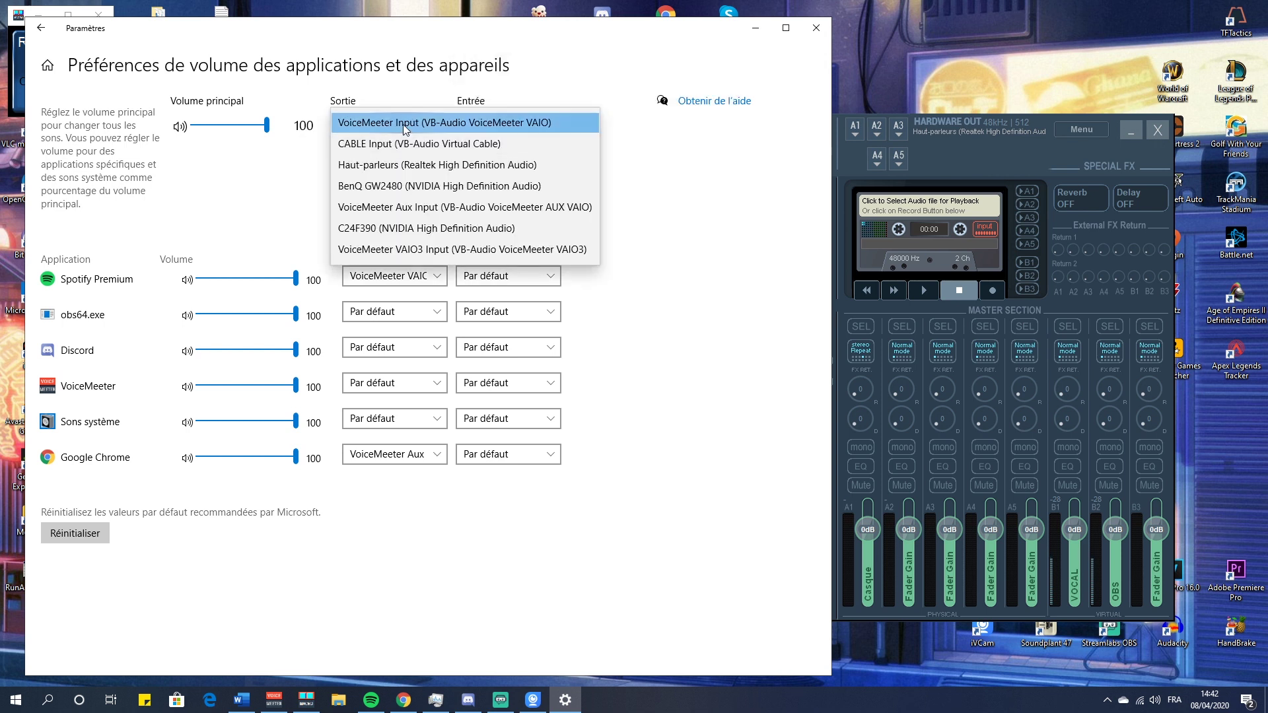
left_click(403, 124)
left_click(947, 173)
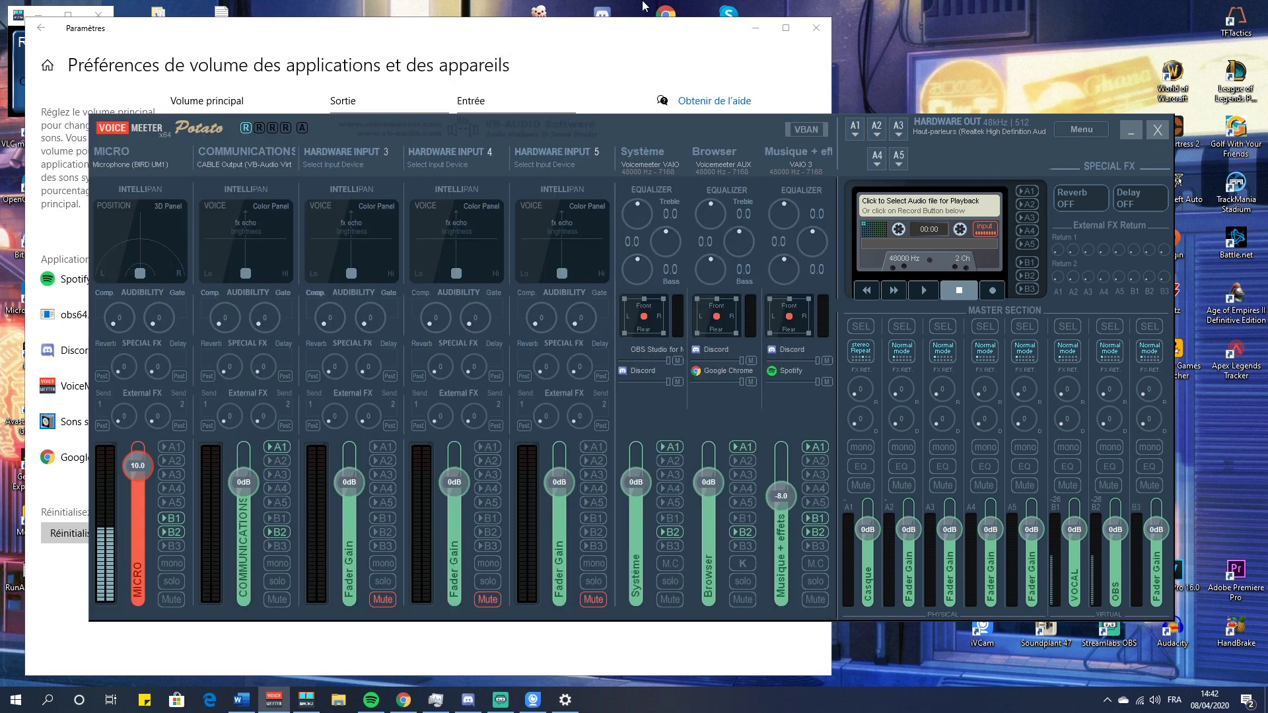
left_click(639, 58)
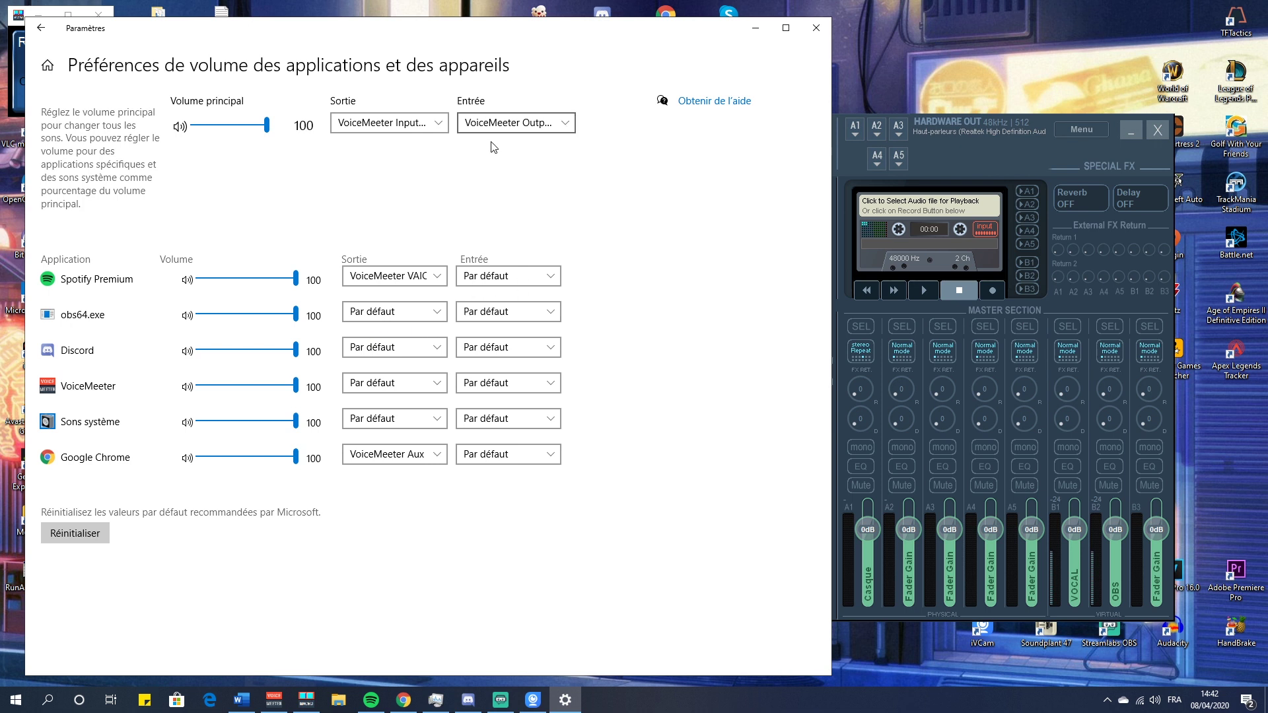
Step: Review the main input device, keeping VoiceMeeter Output (VB-Audio VoiceMeeter VAIO), and recheck the main output against Voicemeeter's virtual strips
left_click(562, 128)
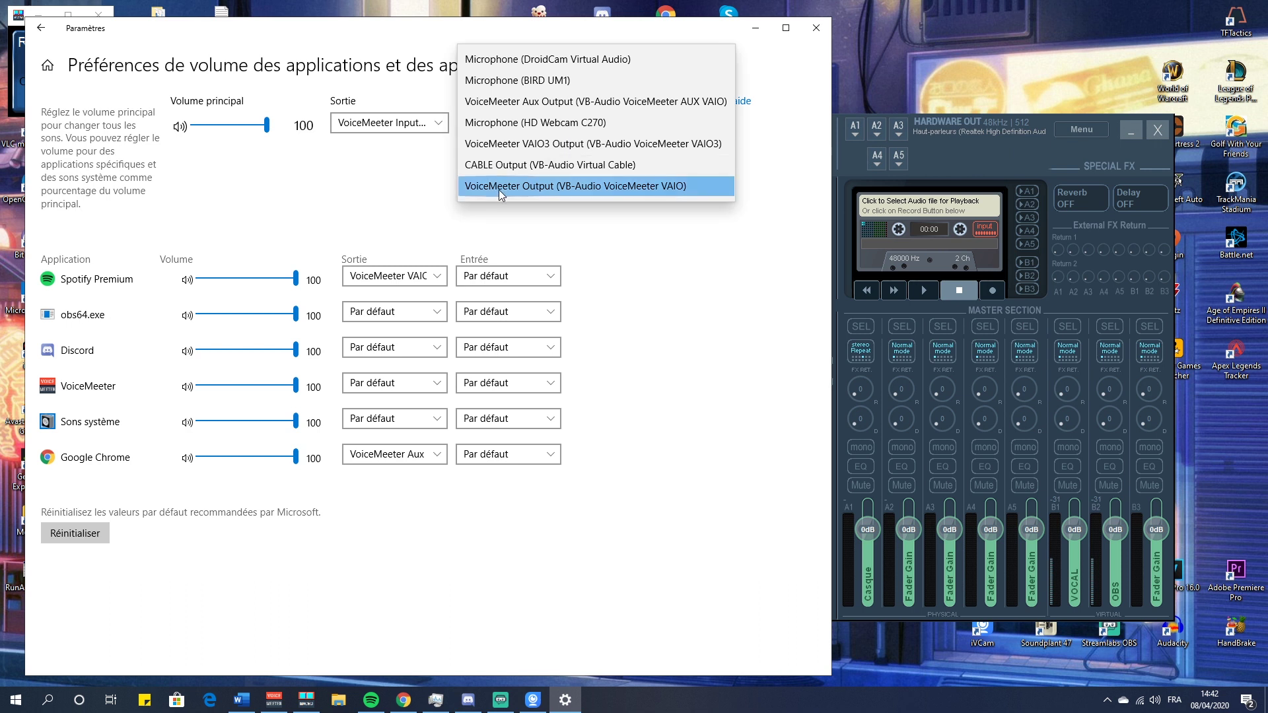
left_click(519, 188)
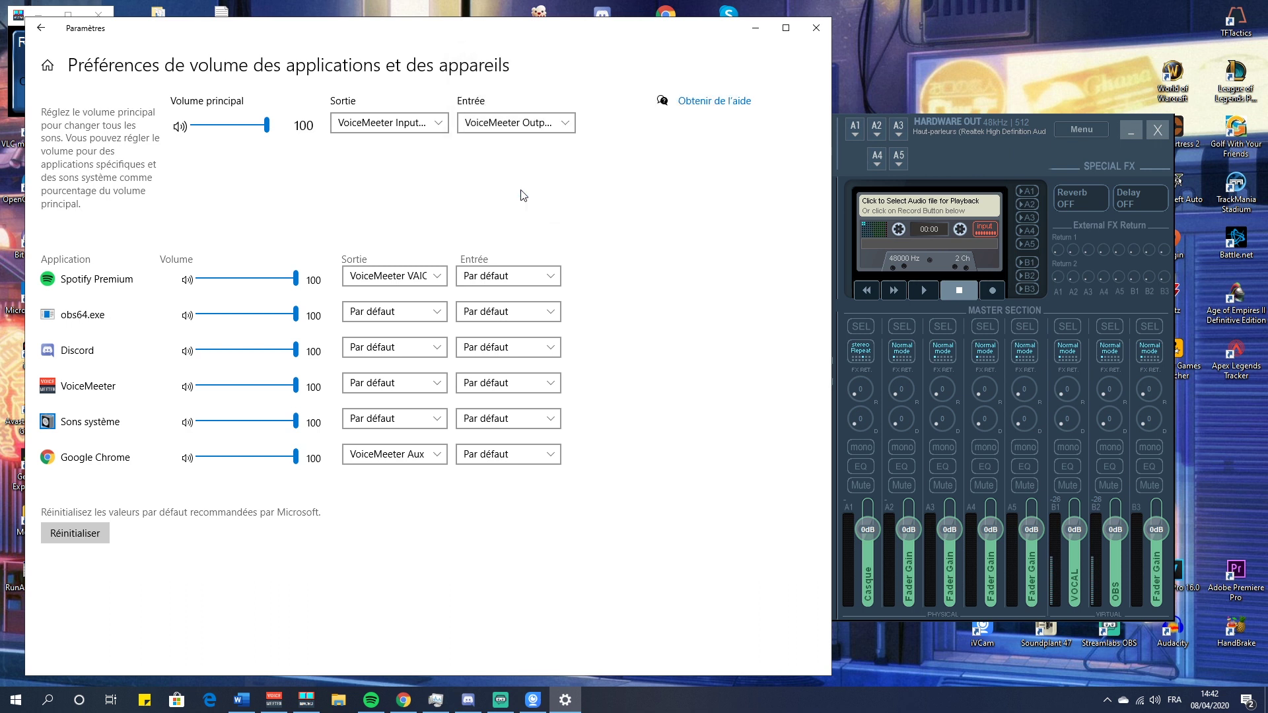
left_click(395, 124)
left_click(381, 124)
left_click(997, 149)
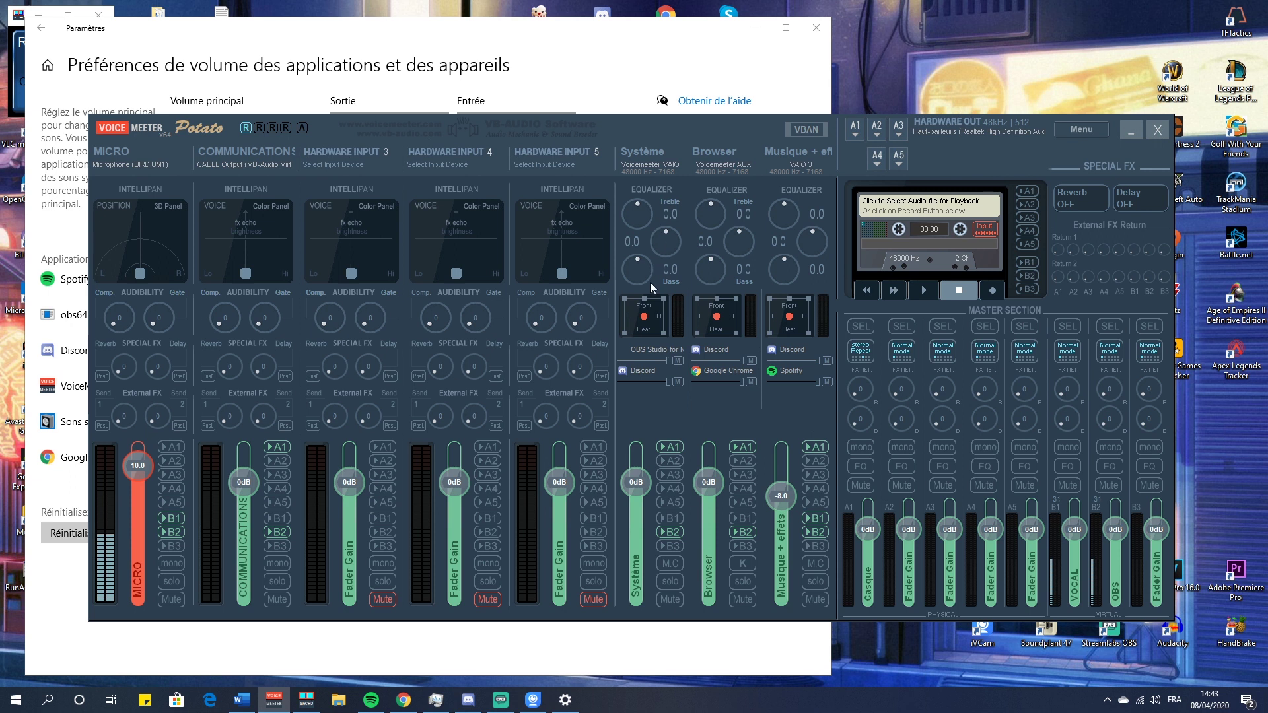
left_click(656, 54)
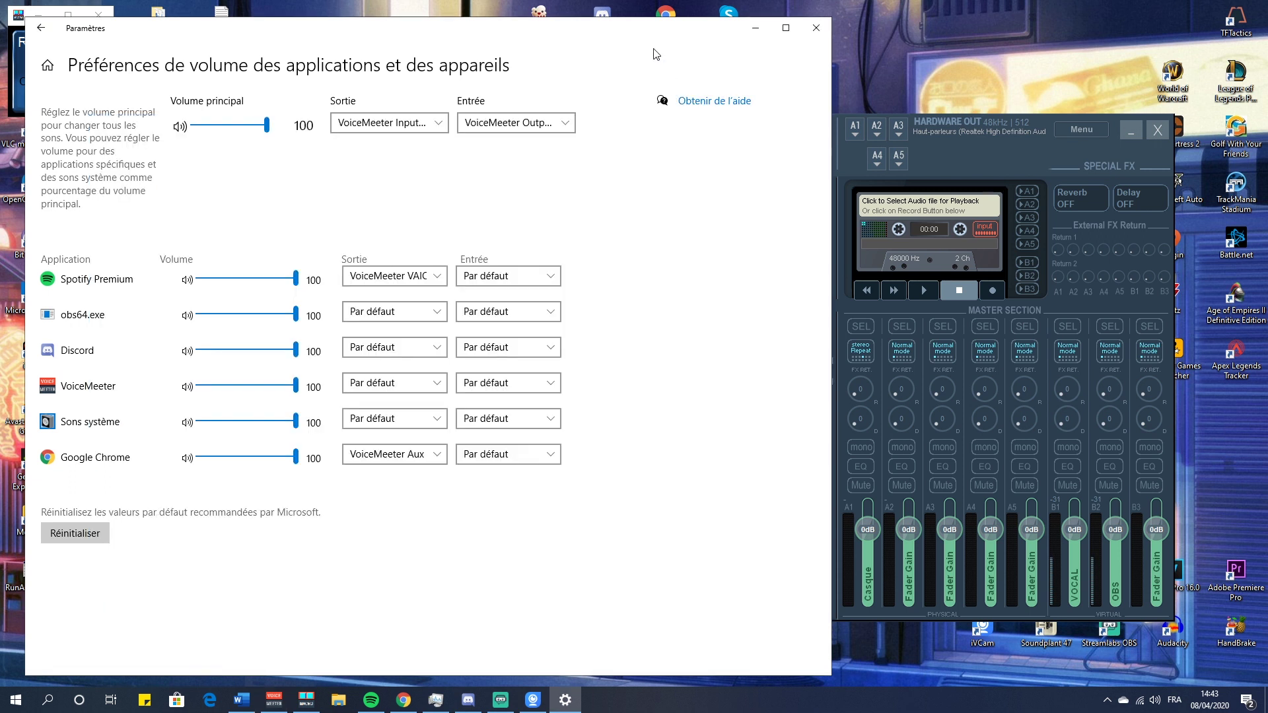
Step: Keep Google Chrome's output on VoiceMeeter Aux Input and play the YouTube live stream to check the Browser strip's level
left_click(410, 454)
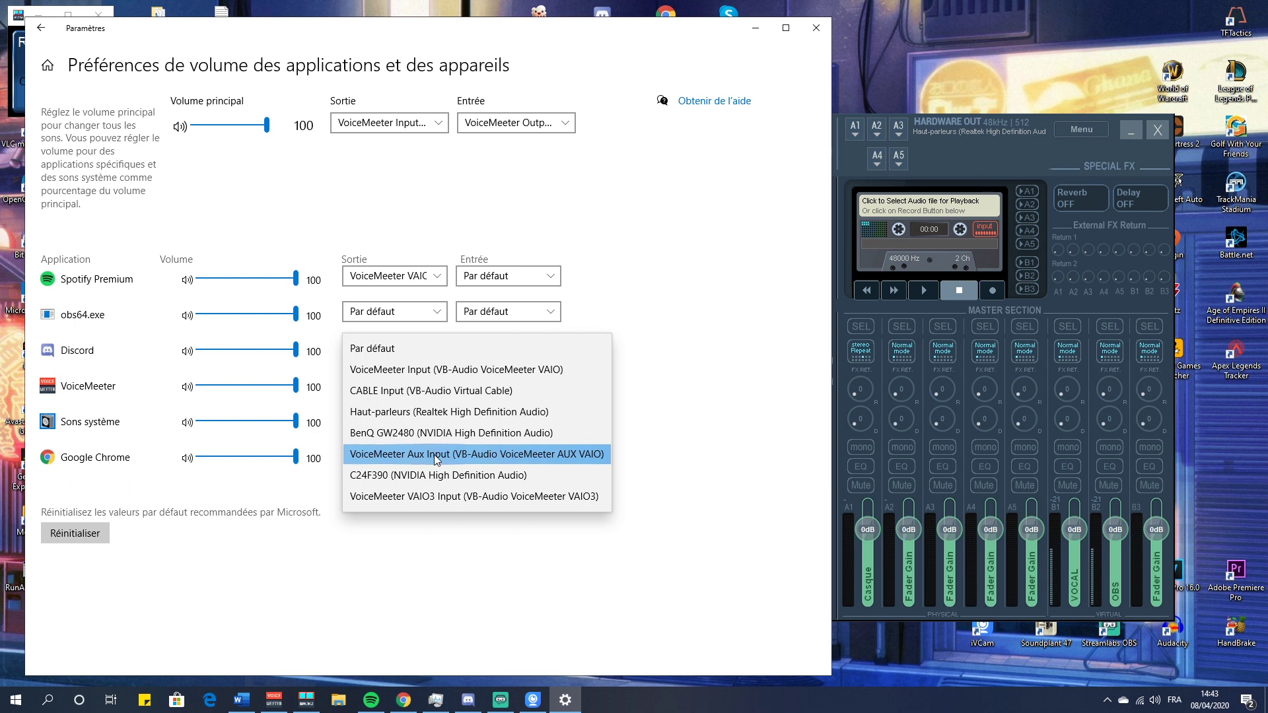
left_click(411, 455)
left_click(906, 191)
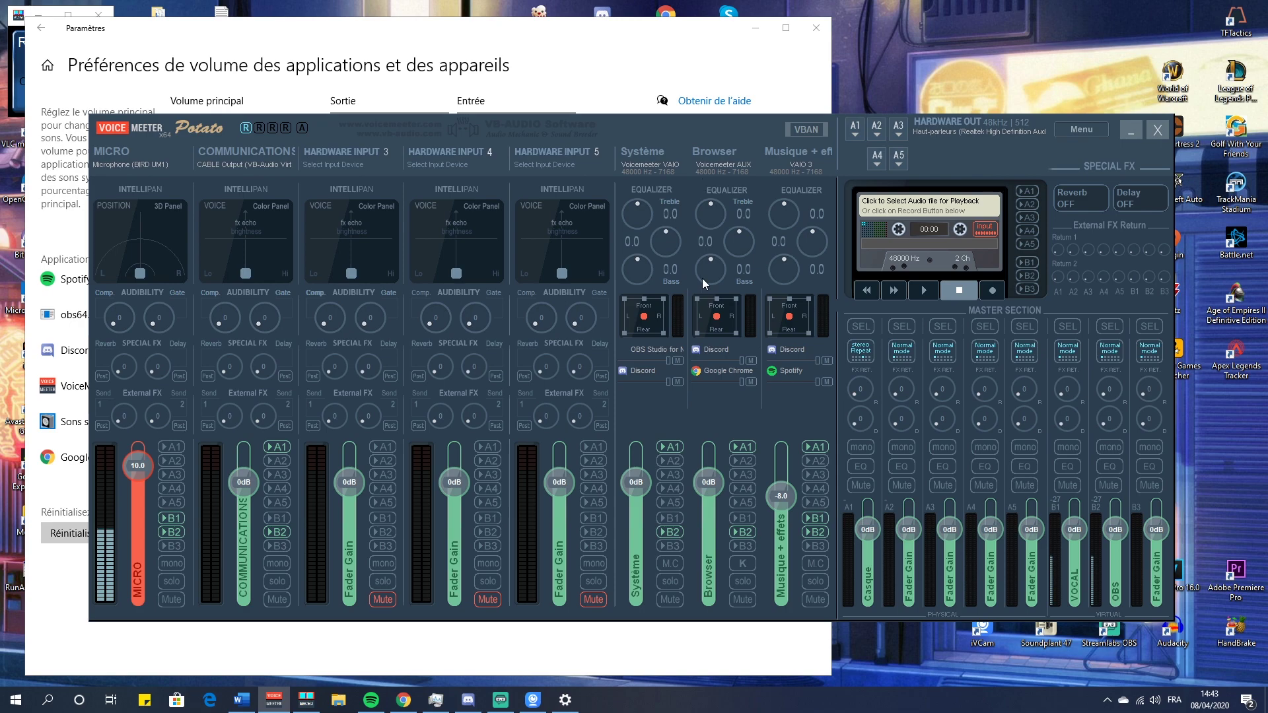
left_click(403, 700)
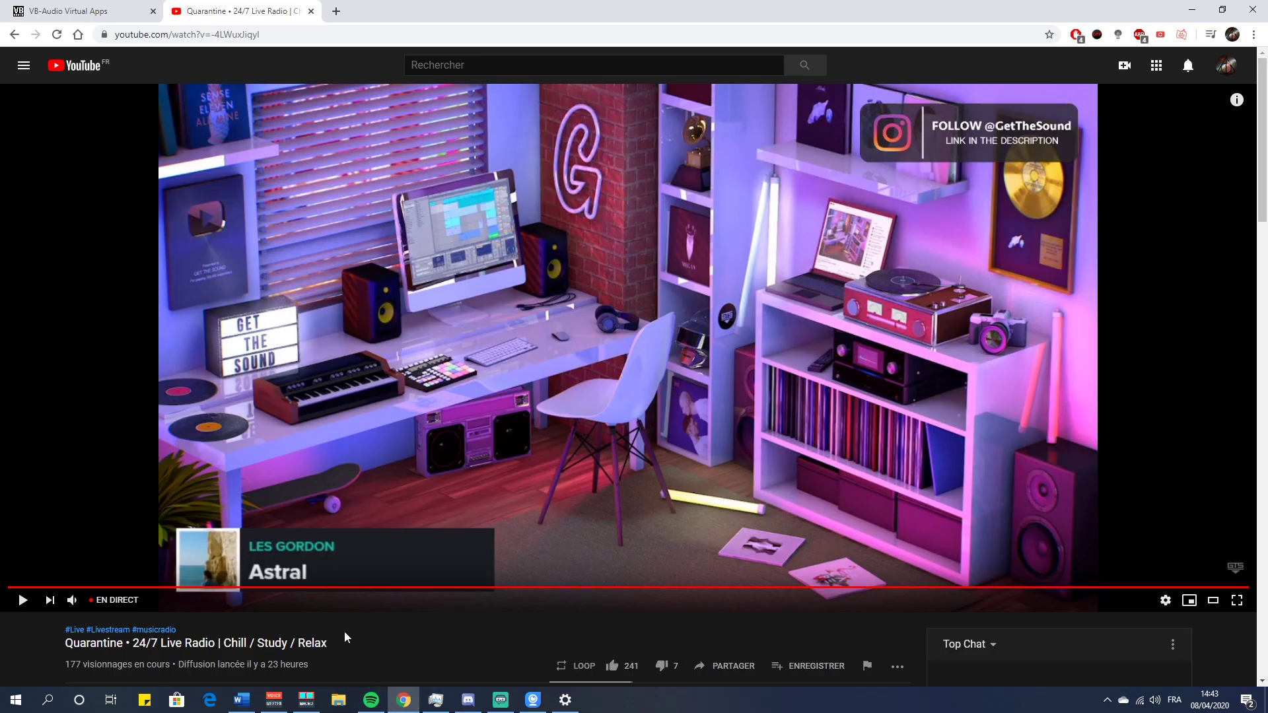
left_click(268, 463)
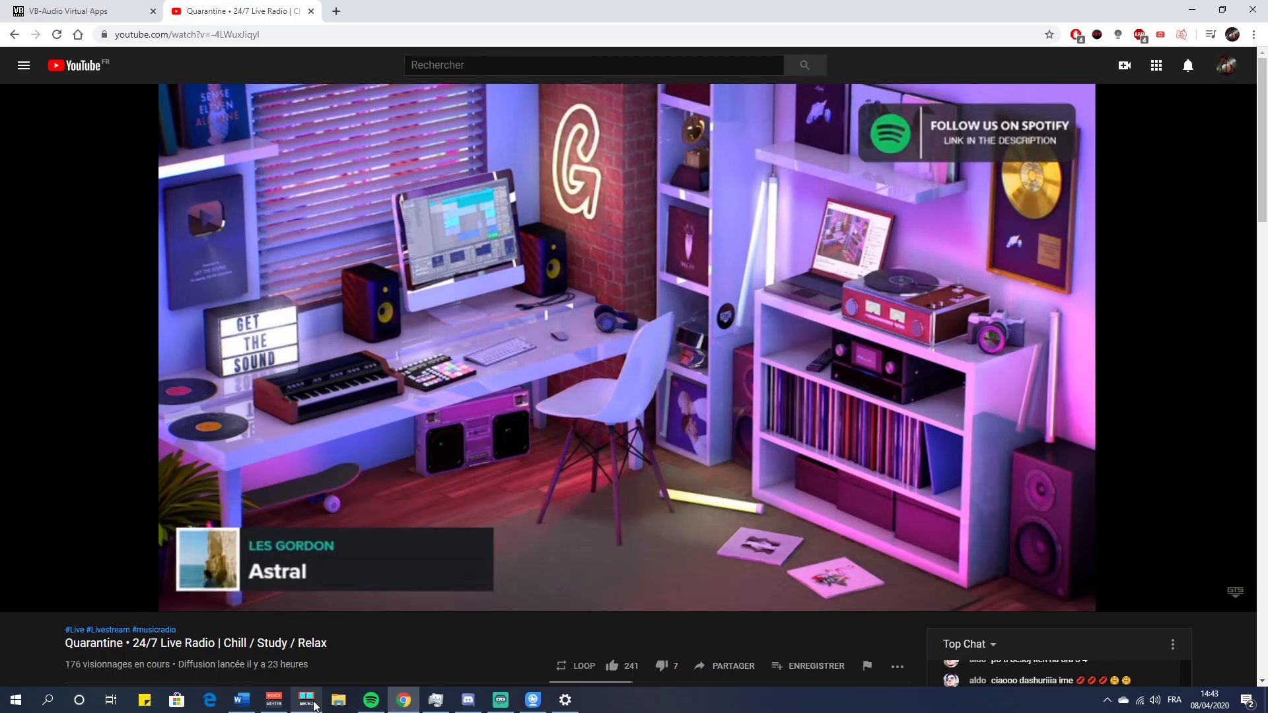
left_click(269, 704)
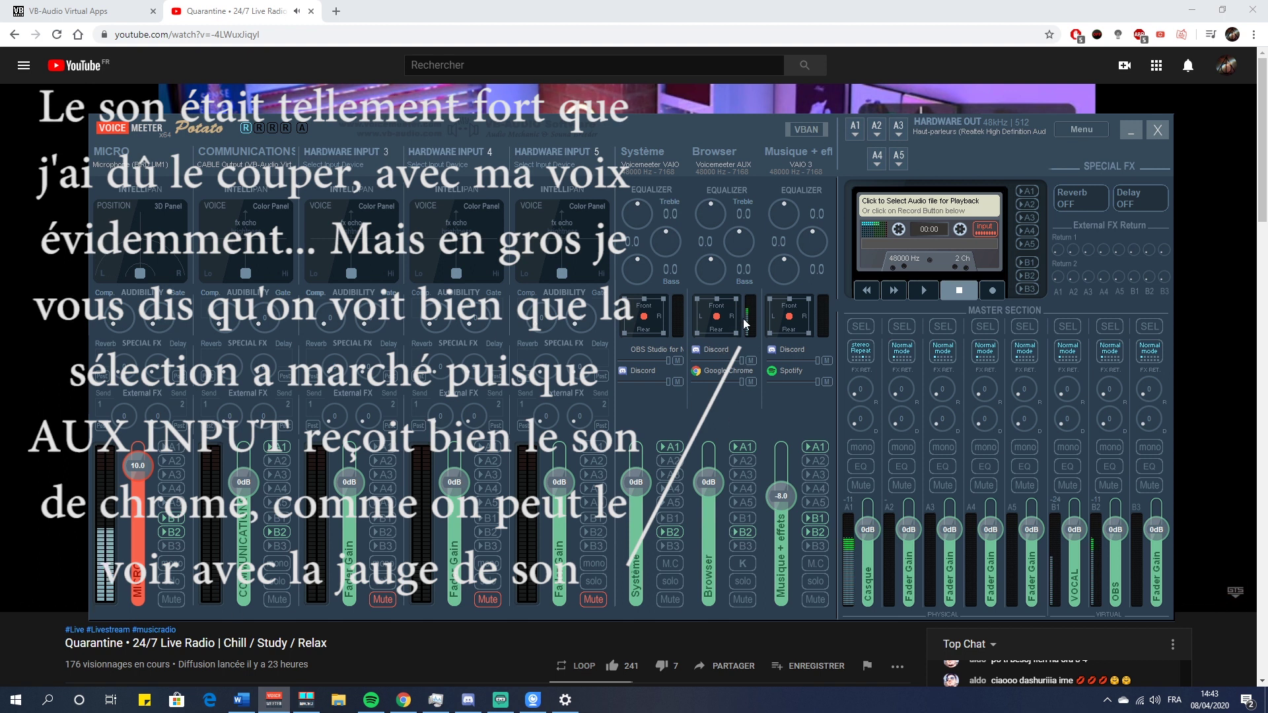
Step: Compare Spotify's output assignment in the application volume preferences with Voicemeeter's Musique + effets strip
left_click(719, 7)
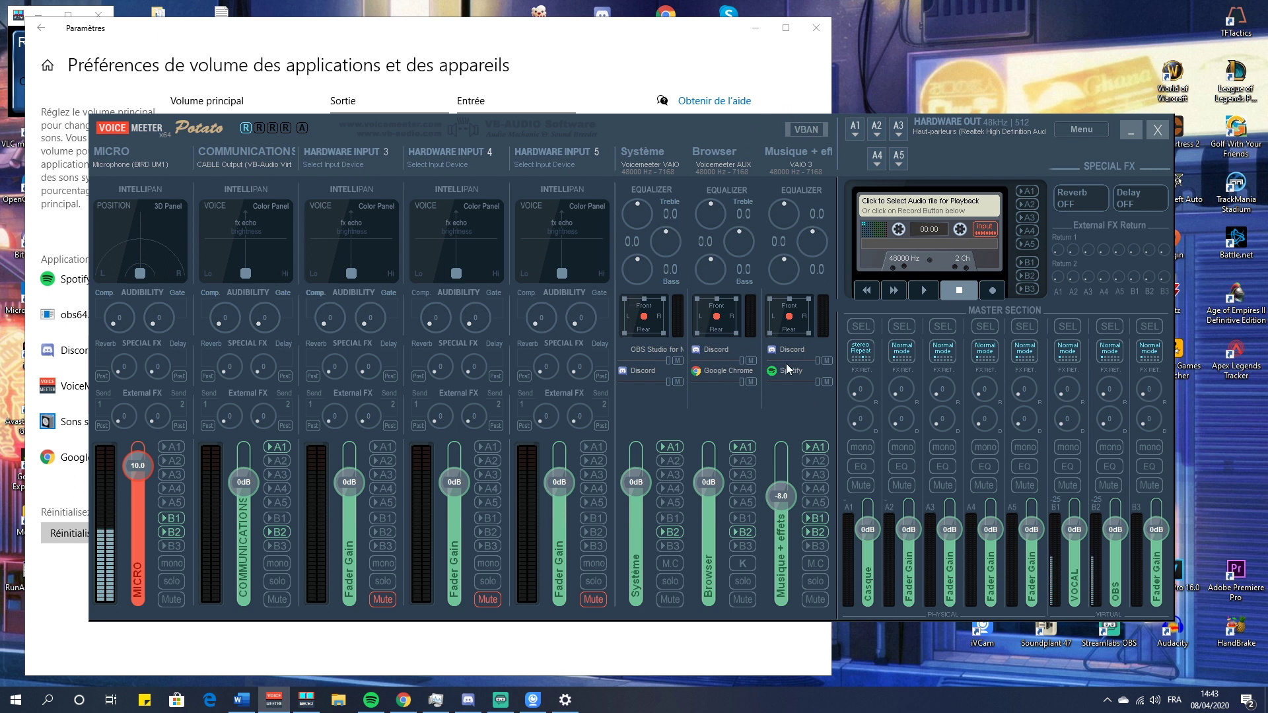
left_click(572, 24)
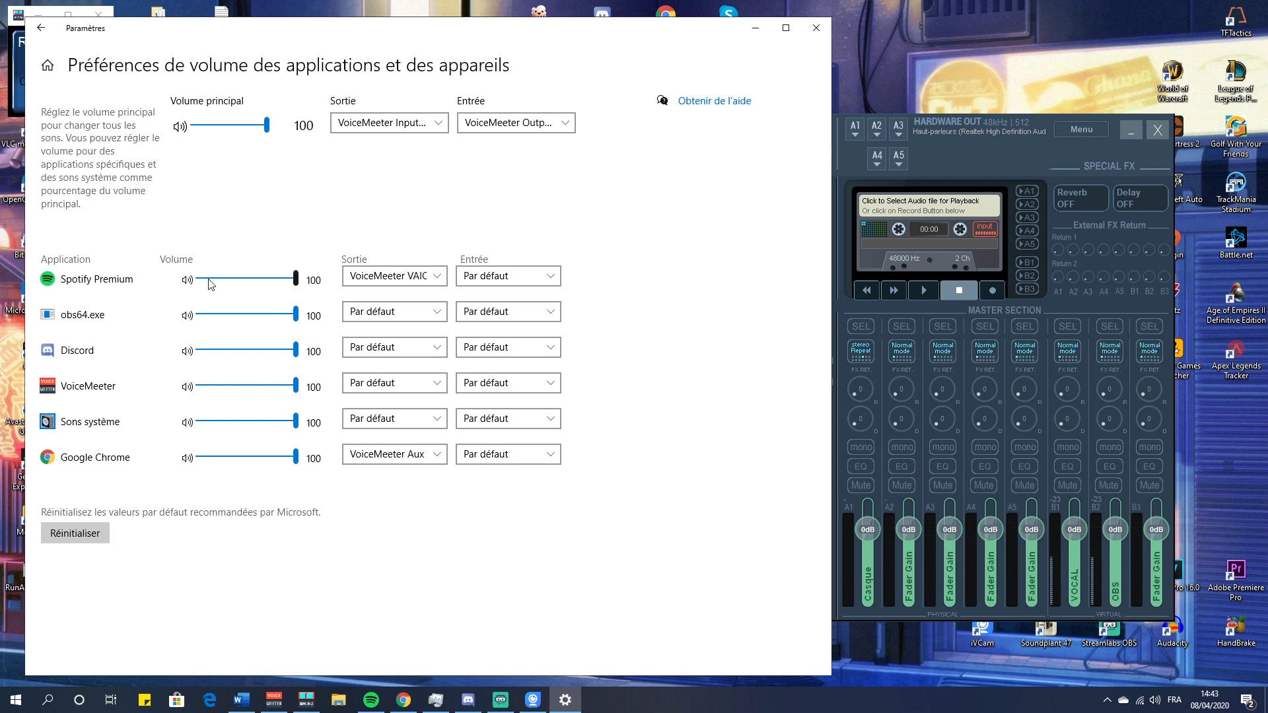
left_click(901, 165)
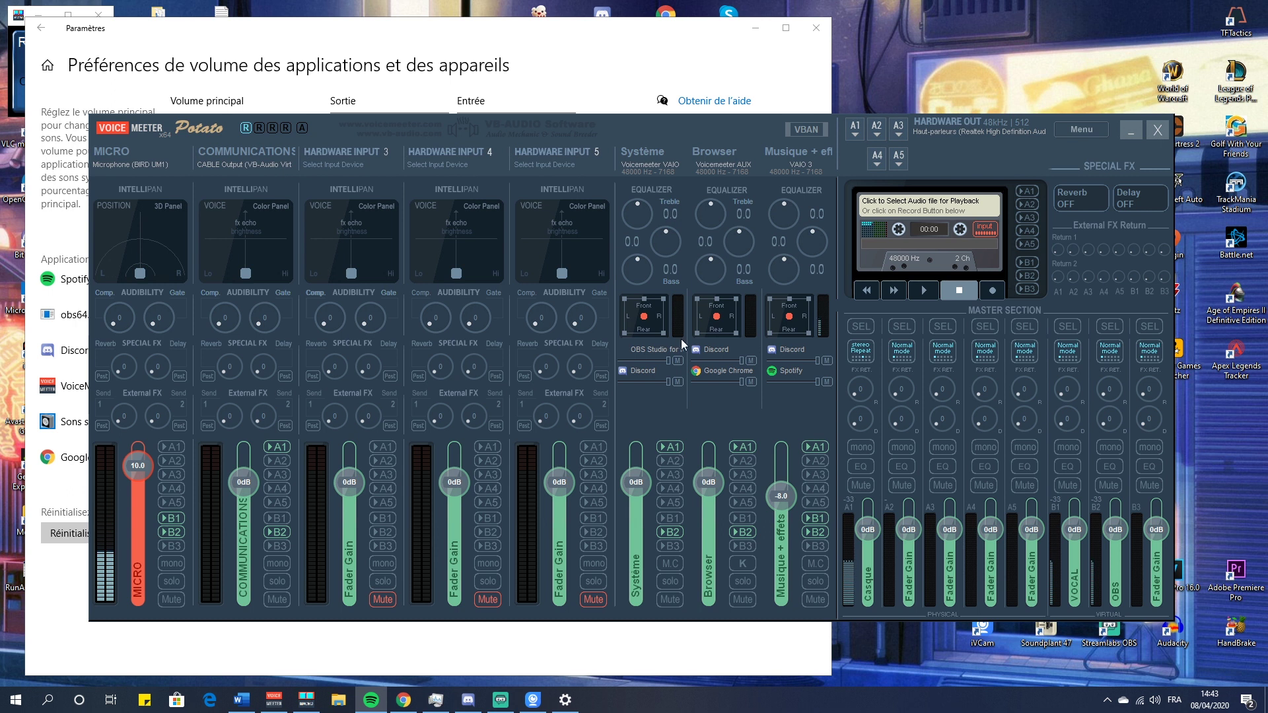
Step: Switch off the Musique + effets strip's A1 routing and toggle its B1 and B2 routing
left_click(820, 519)
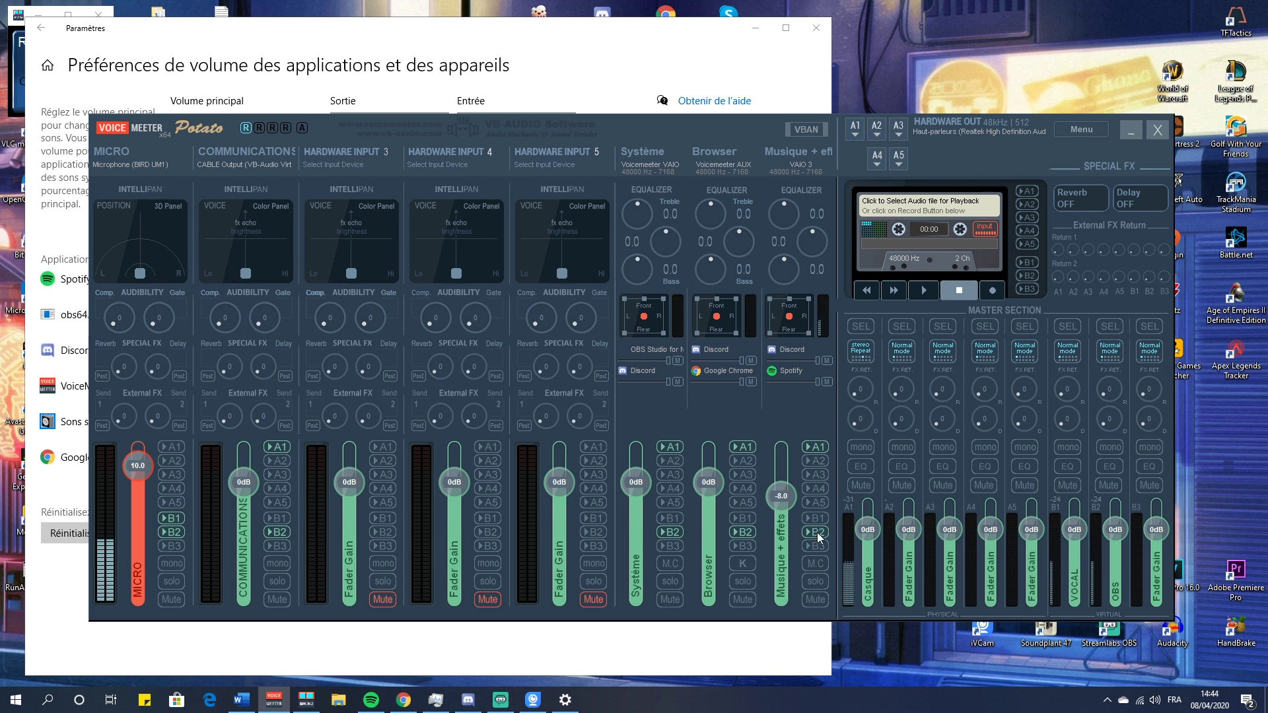
left_click(818, 532)
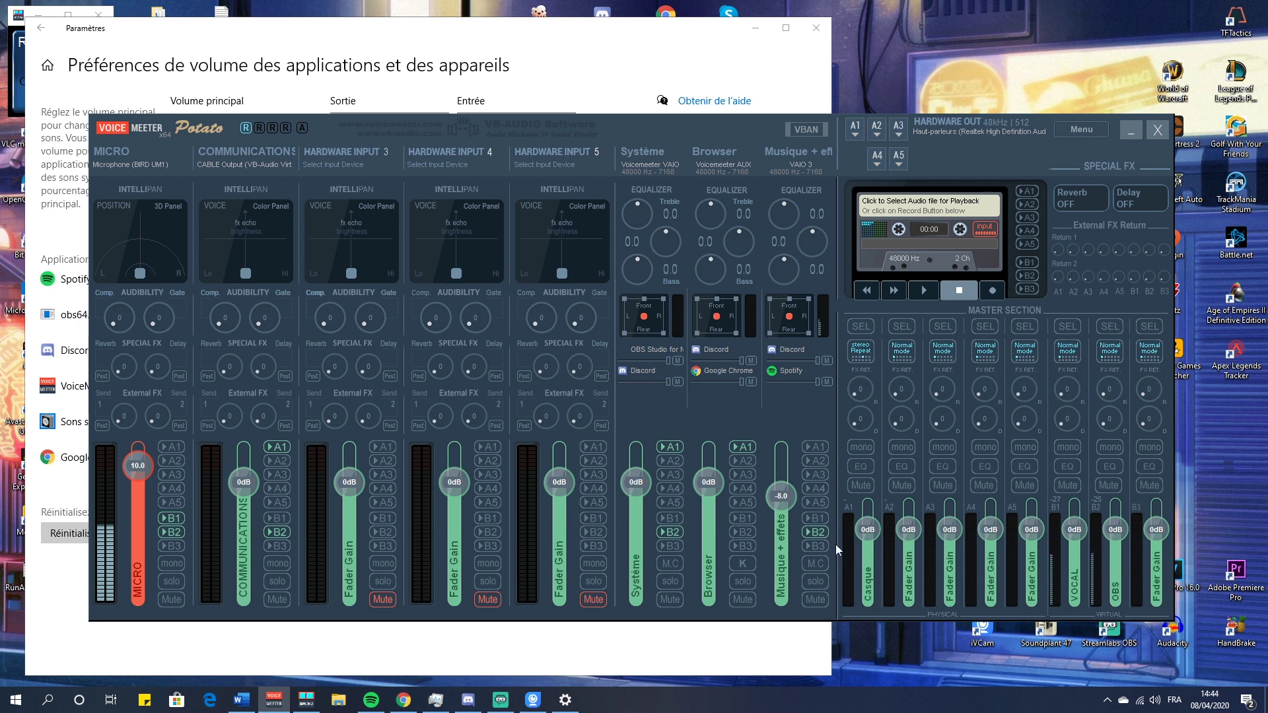
left_click(818, 532)
left_click(815, 518)
left_click(818, 532)
Step: Compare the per-application outputs with Voicemeeter's strips once more, returning to the application volume preferences
left_click(503, 650)
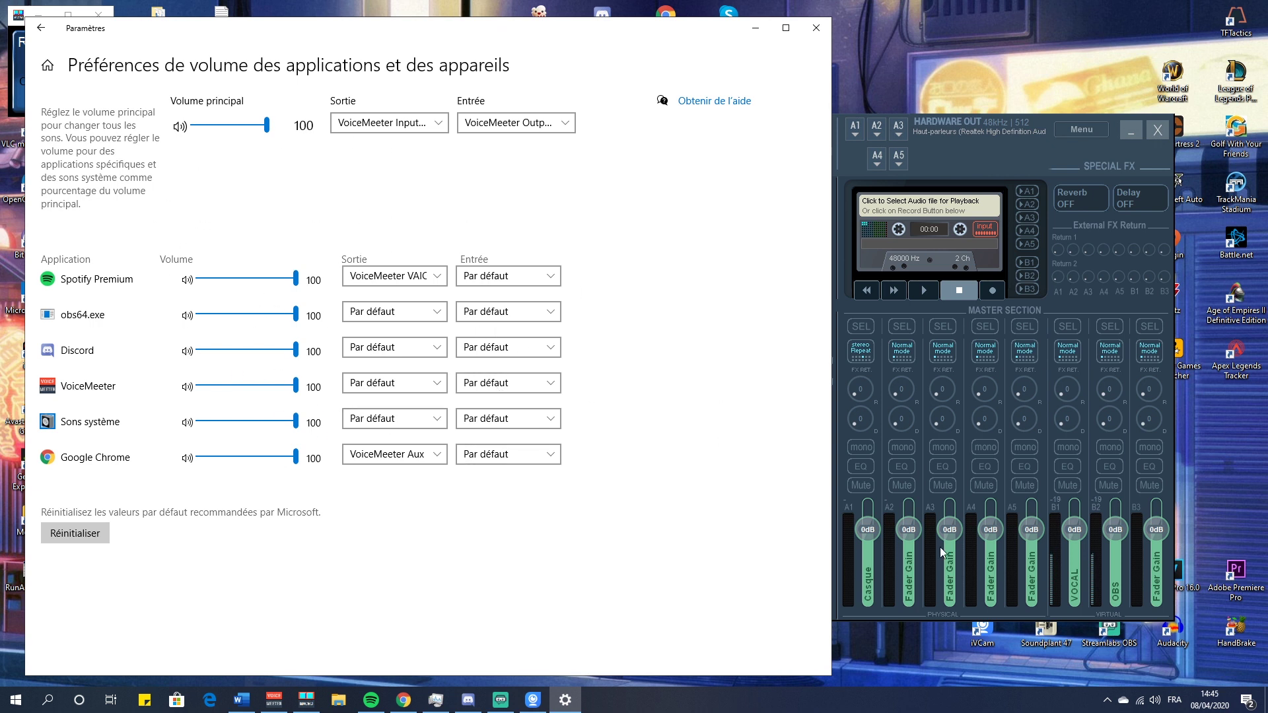
left_click(1004, 169)
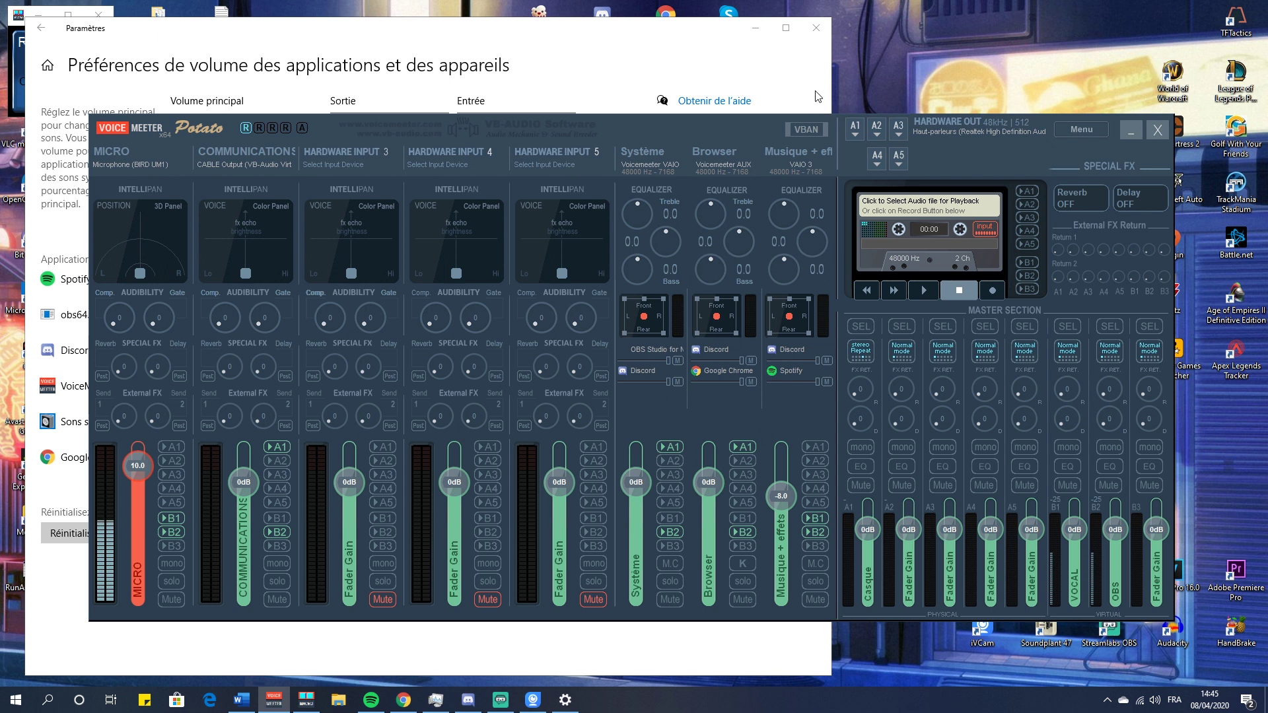
left_click(78, 162)
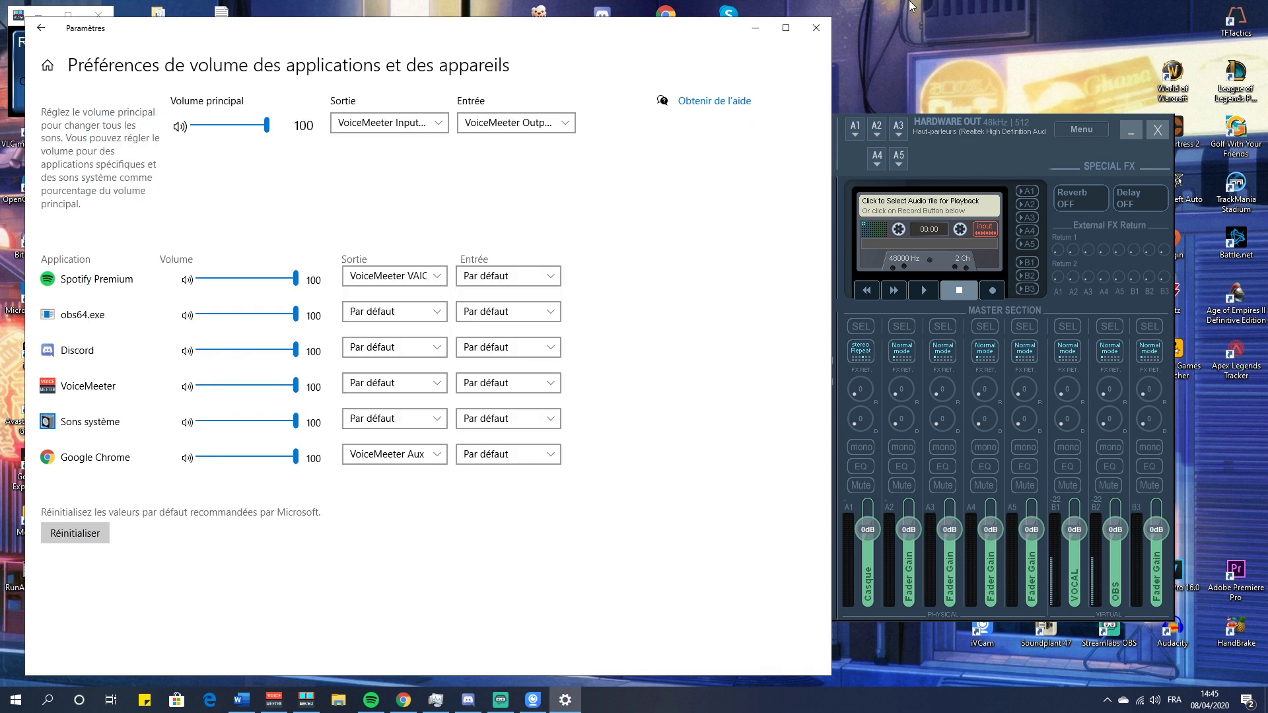
Step: Minimise the application volume preferences and open the Voix & Vidéo settings in Discord
left_click(755, 28)
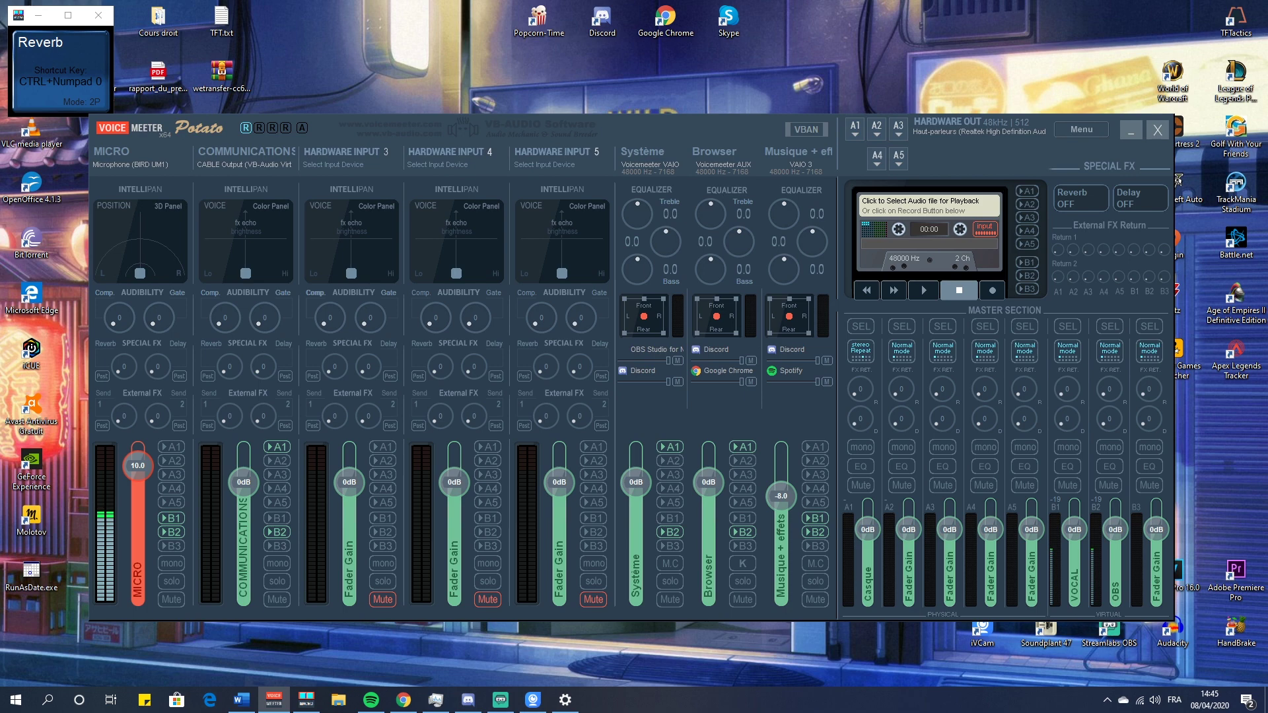
left_click(469, 704)
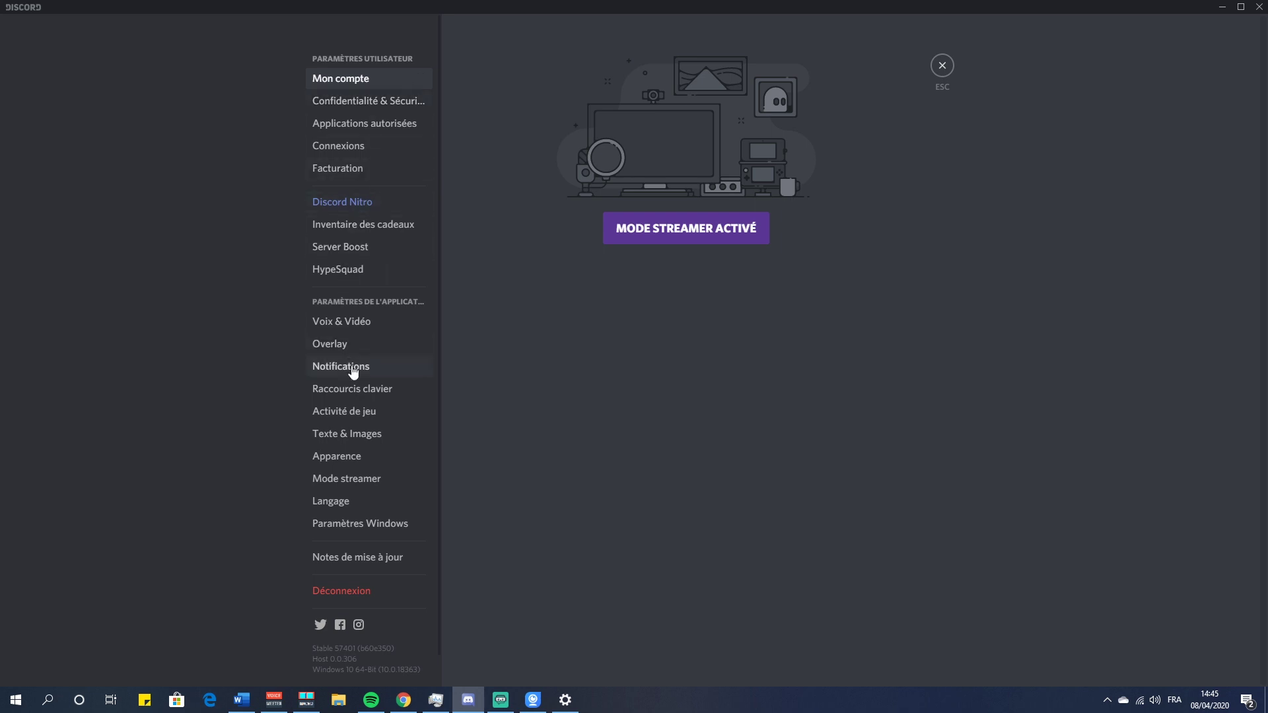
left_click(362, 327)
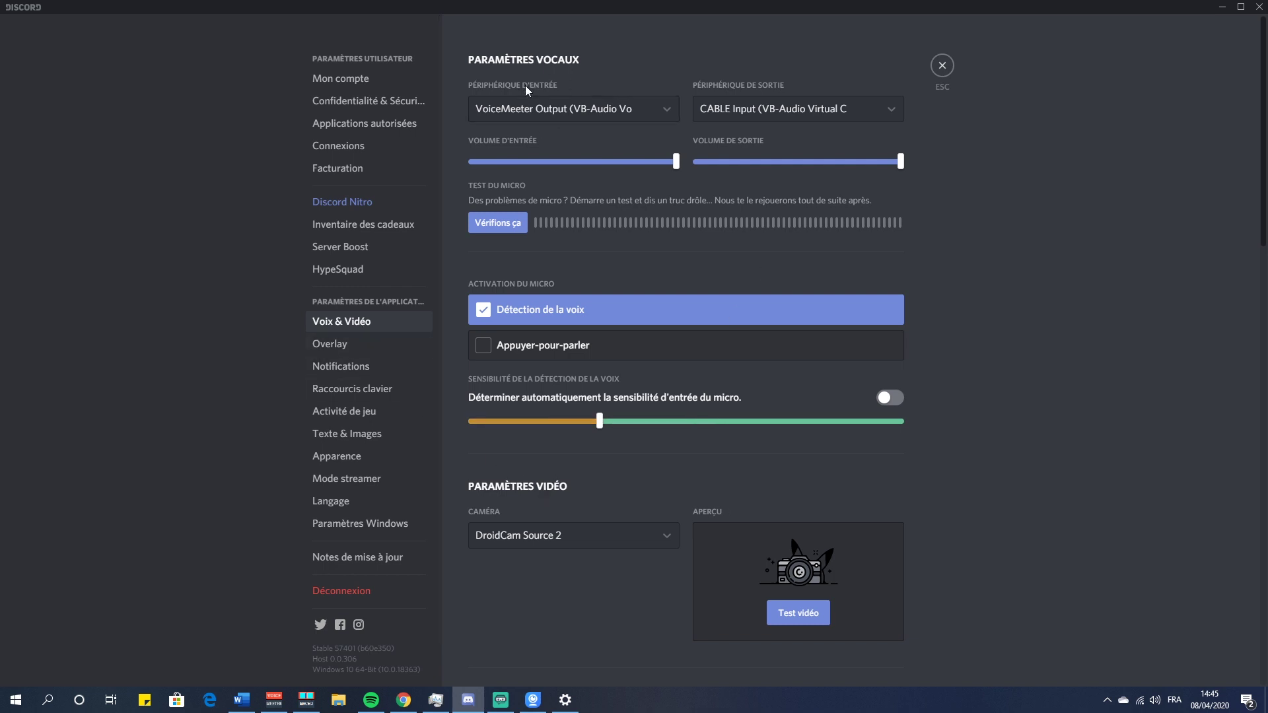
Step: Keep VoiceMeeter Output as Discord's input device, checking the choice against Voicemeeter's MICRO strip
left_click(561, 109)
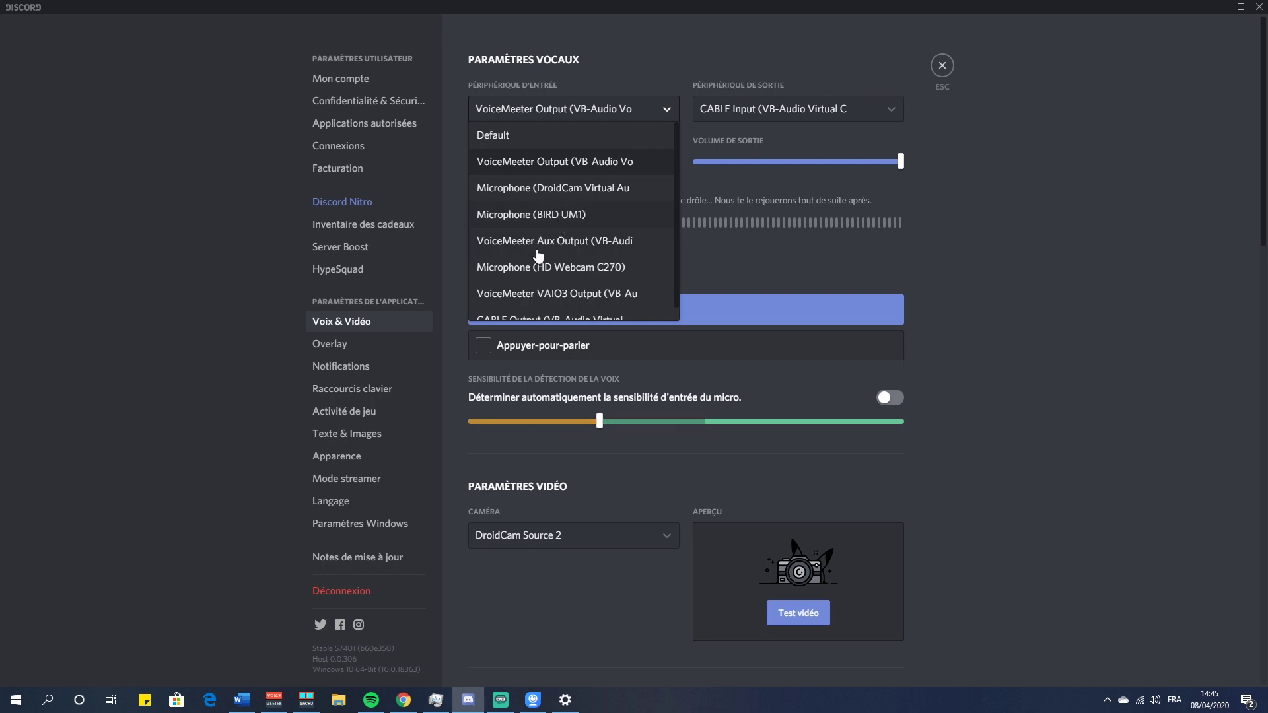
left_click(273, 699)
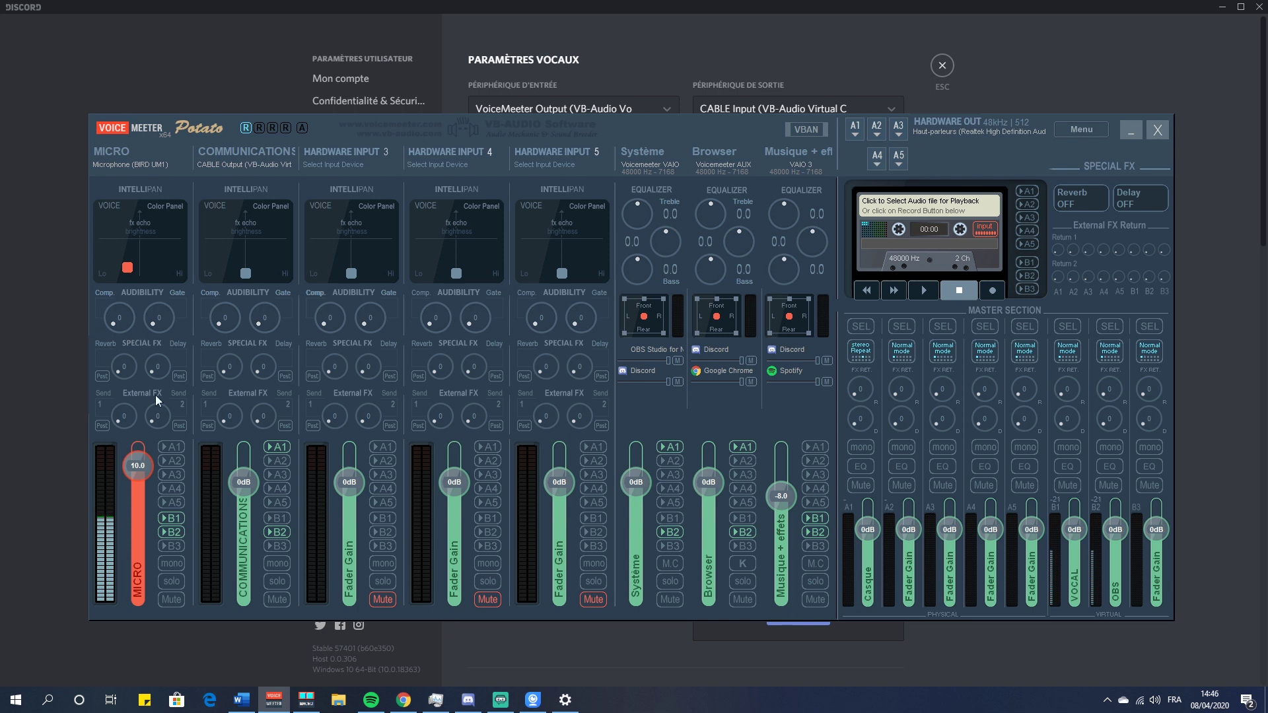
left_click(719, 5)
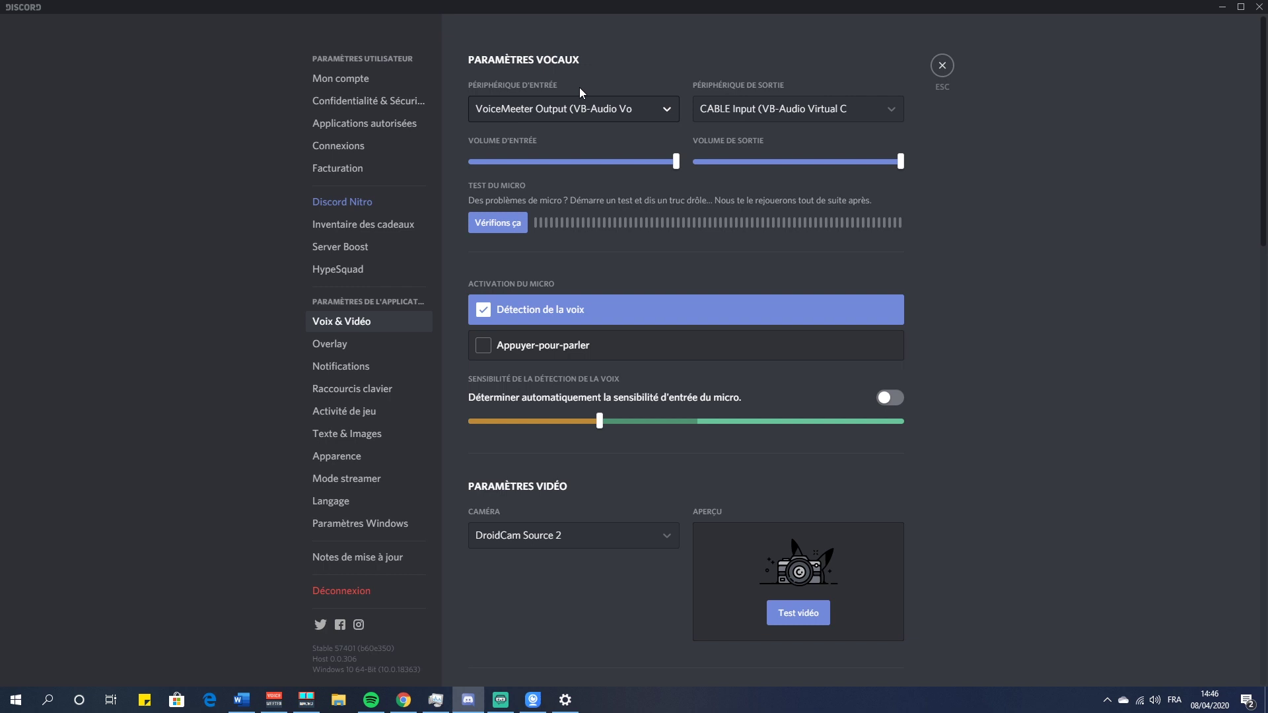
left_click(572, 109)
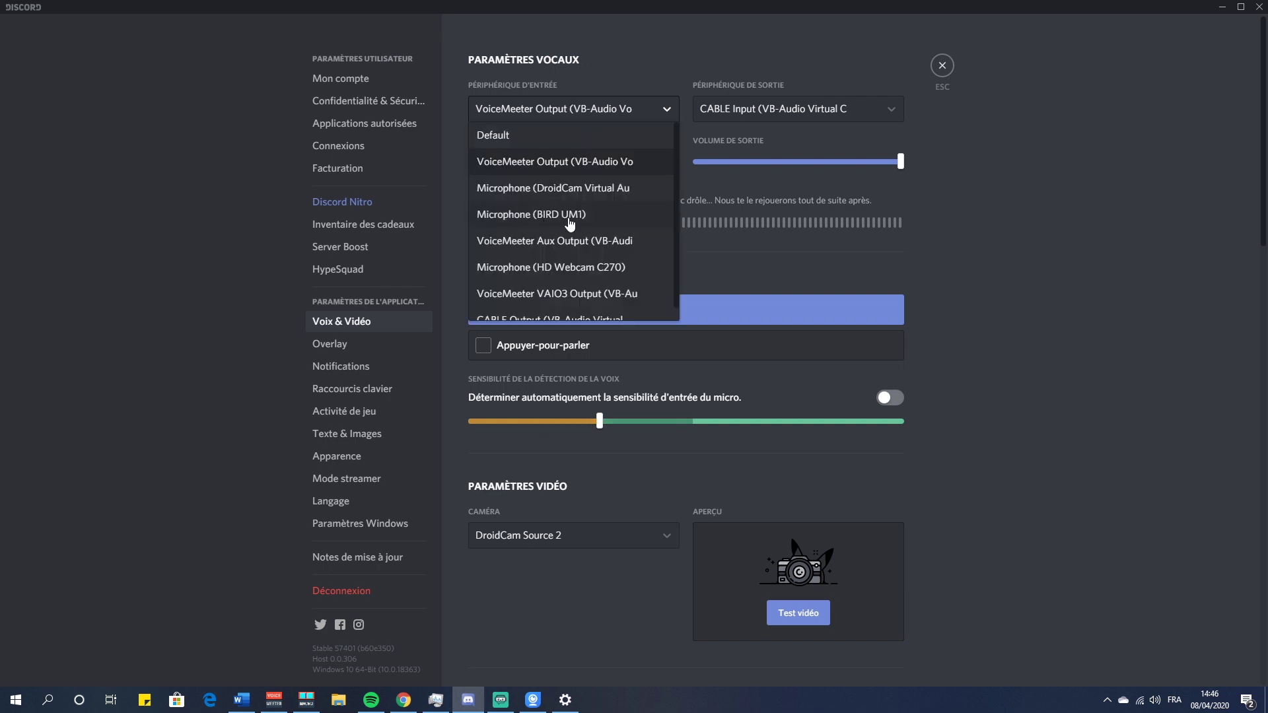
left_click(593, 163)
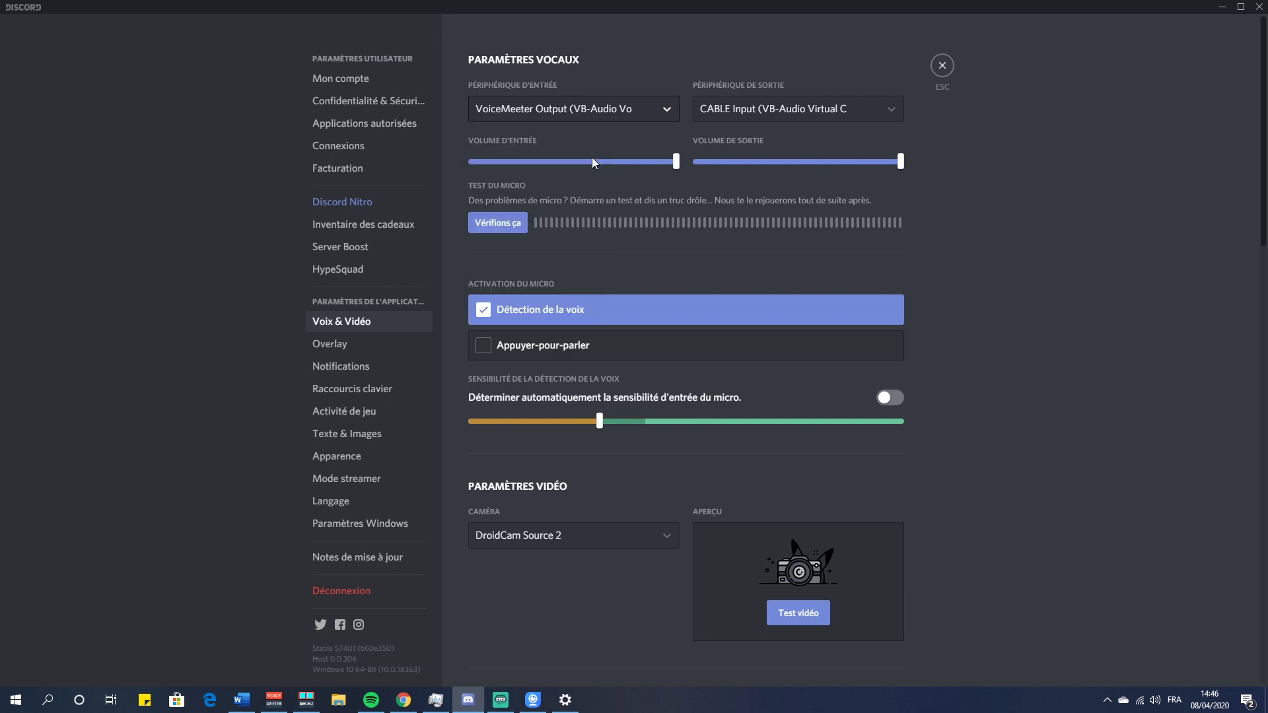
Step: Keep CABLE Input (VB-Audio Virtual C) as Discord's output device and check it against Voicemeeter's COMMUNICATIONS strip
left_click(765, 114)
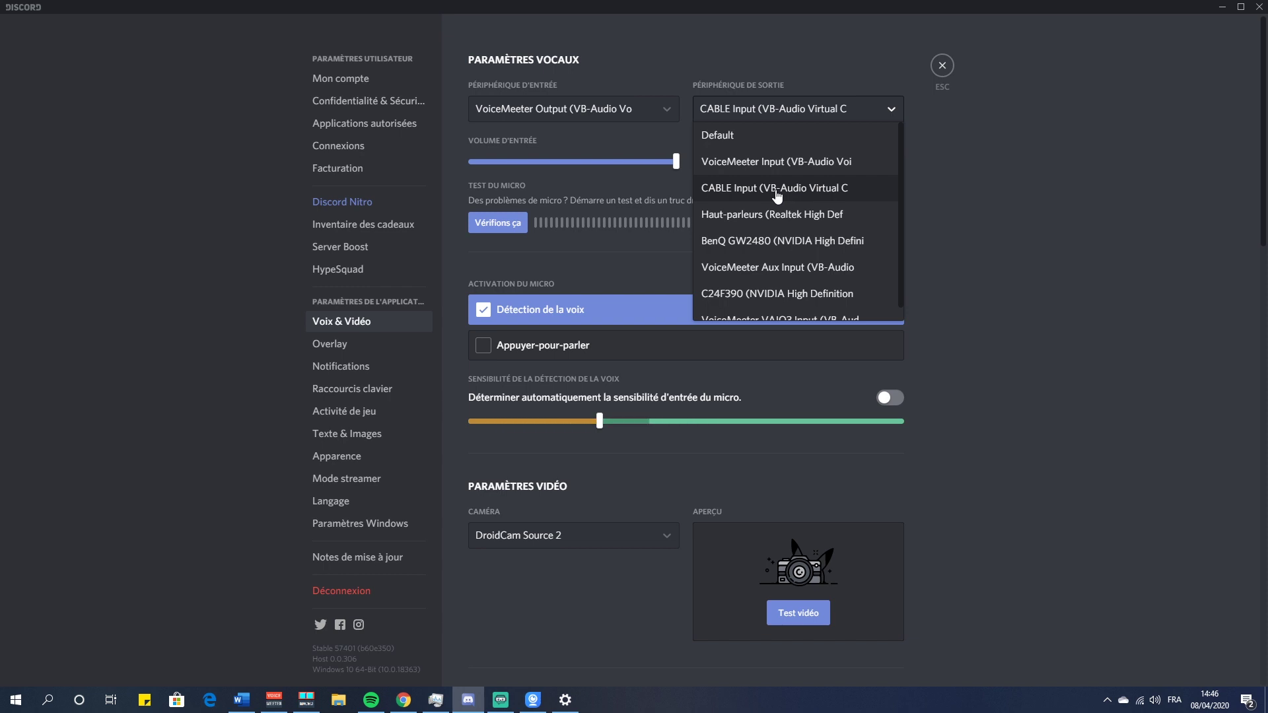
left_click(776, 191)
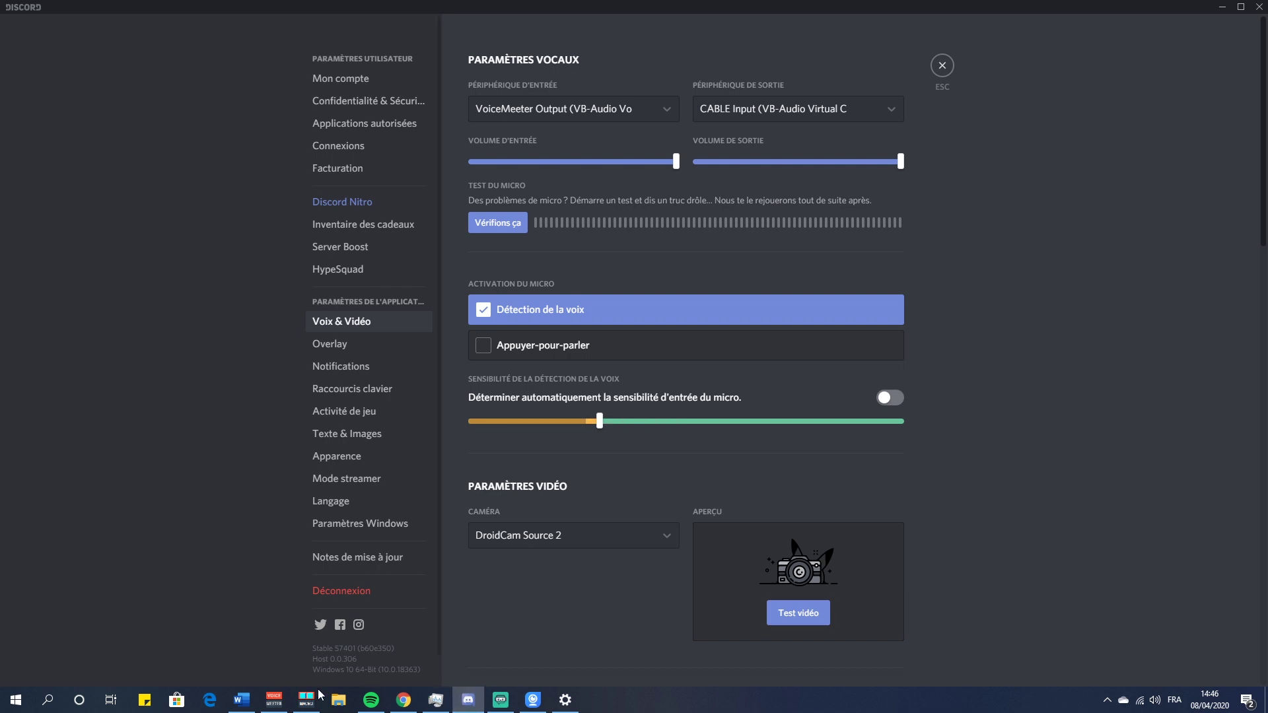
left_click(274, 700)
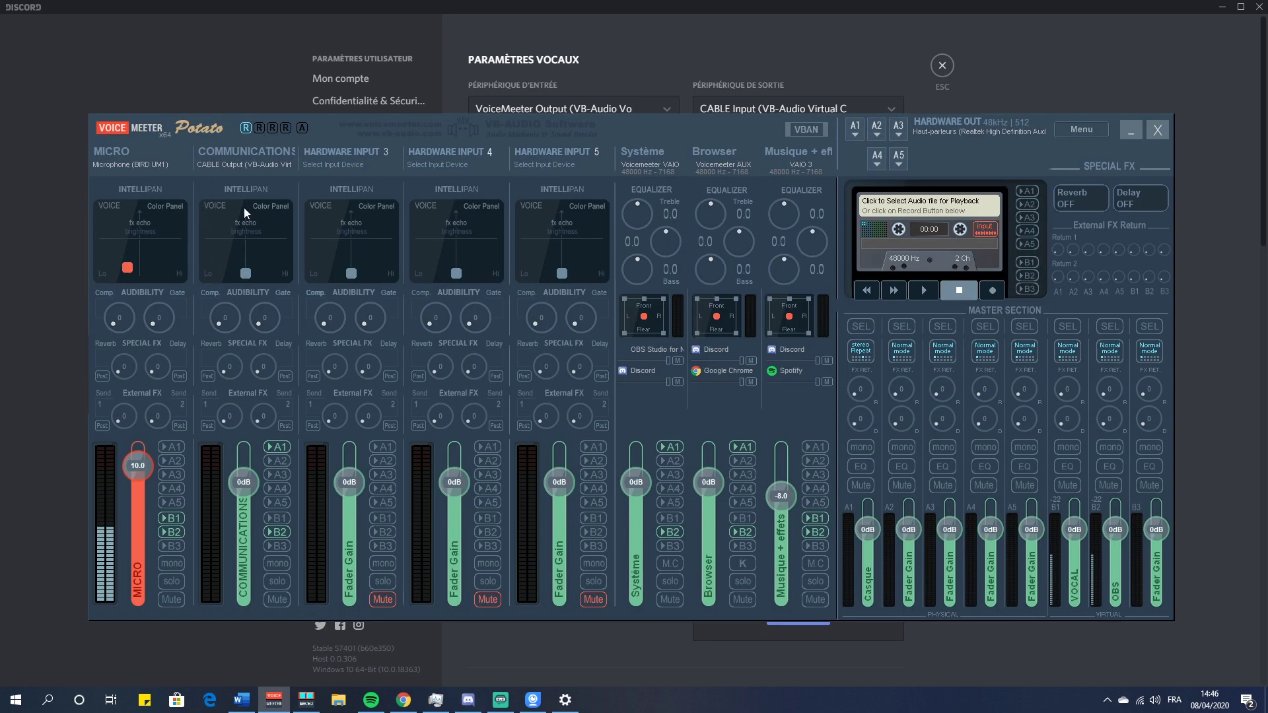
left_click(964, 6)
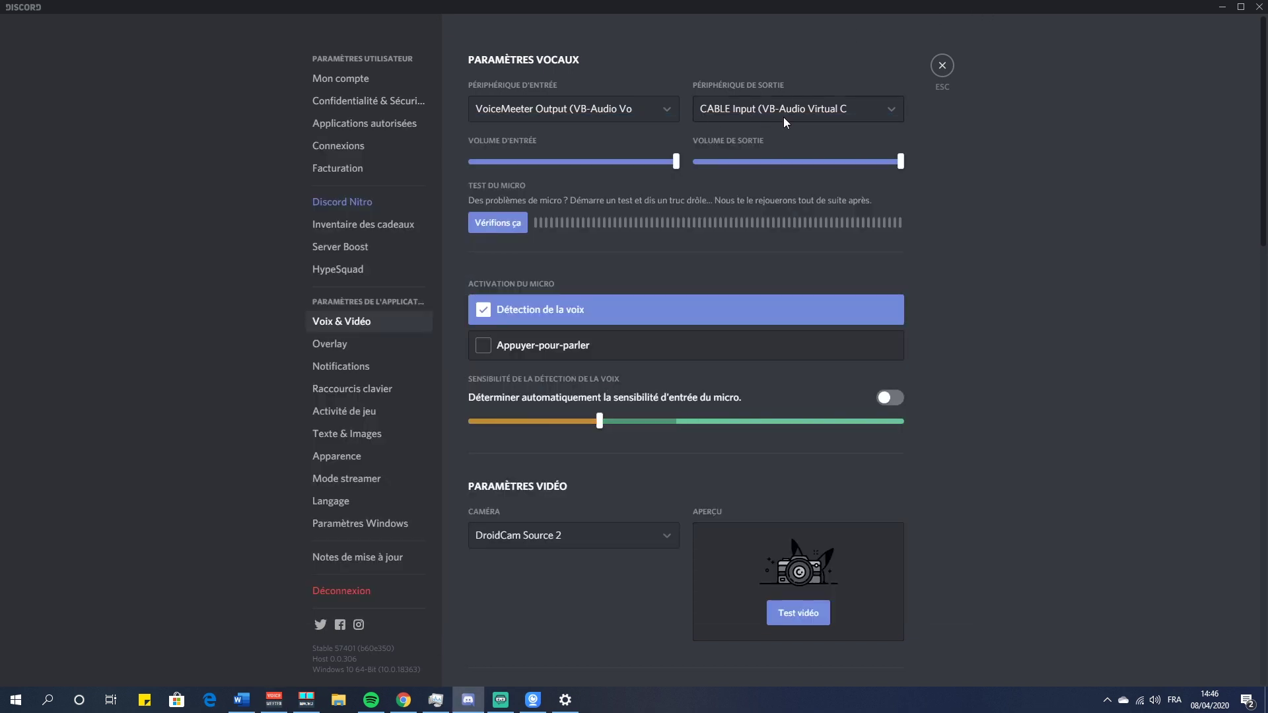
Step: Compare Discord's available output devices with the COMMUNICATIONS strip's source and routing in Voicemeeter
left_click(274, 700)
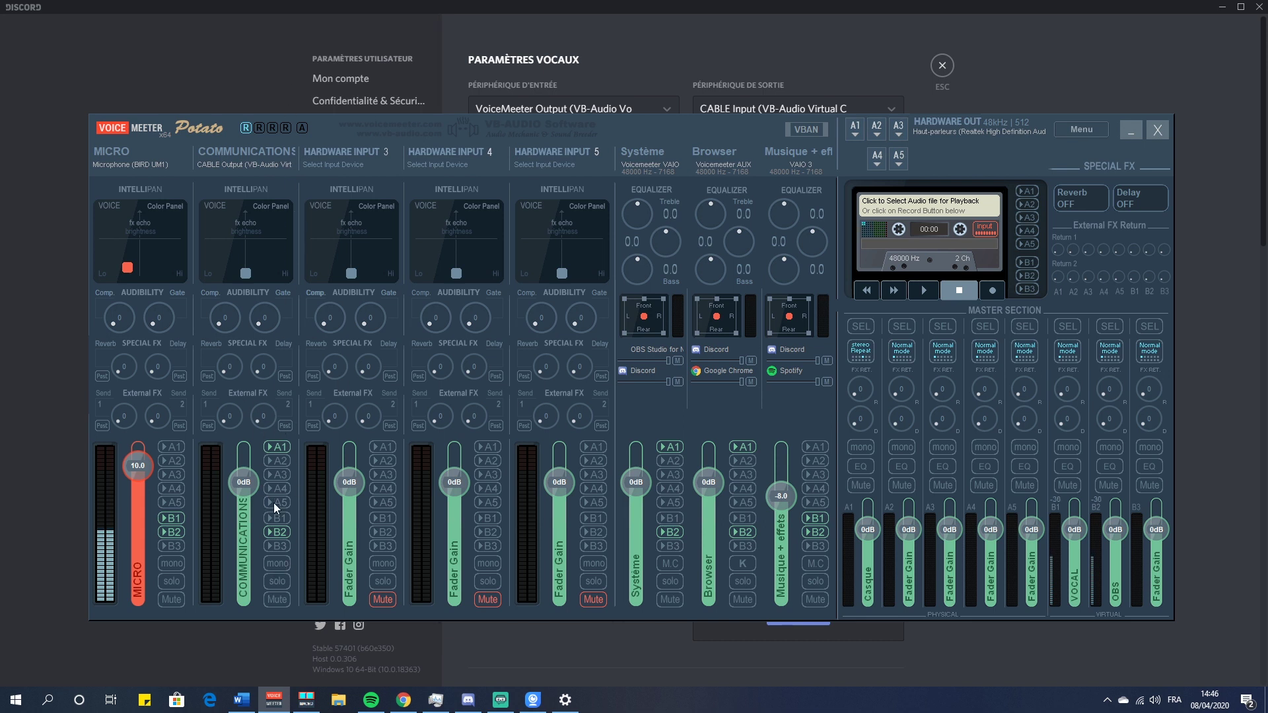
left_click(1064, 50)
left_click(825, 113)
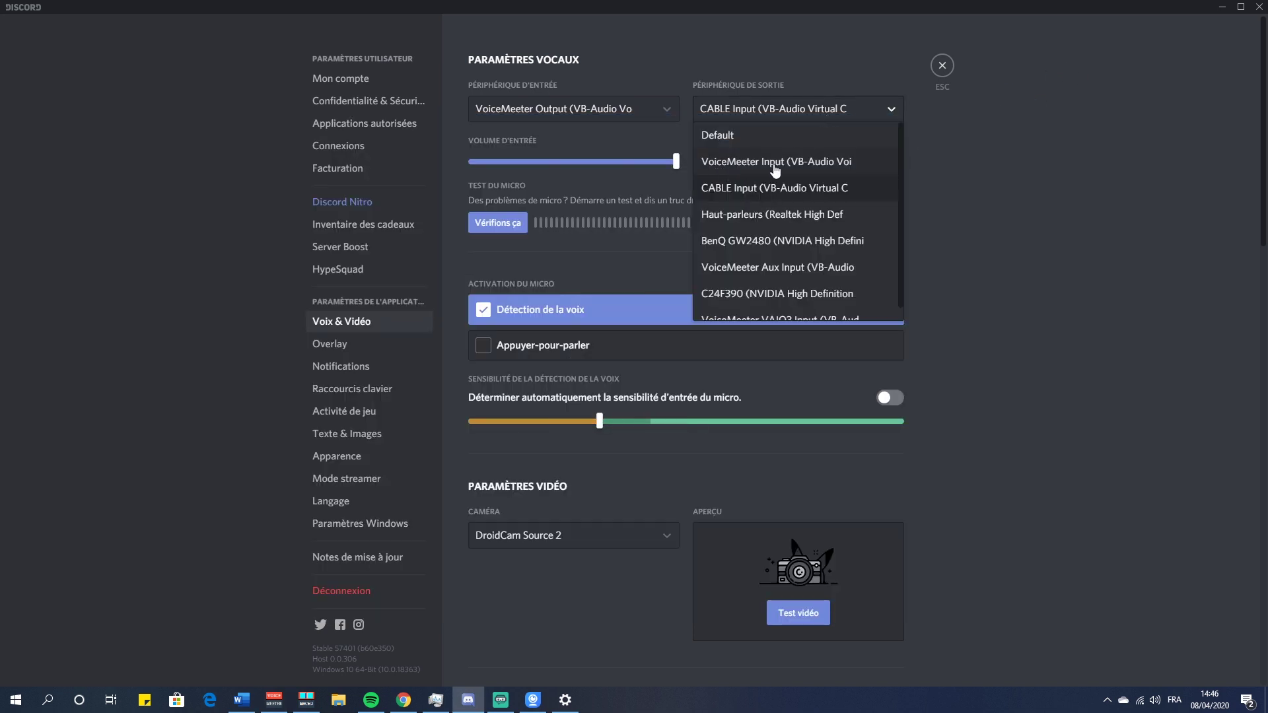
left_click(273, 700)
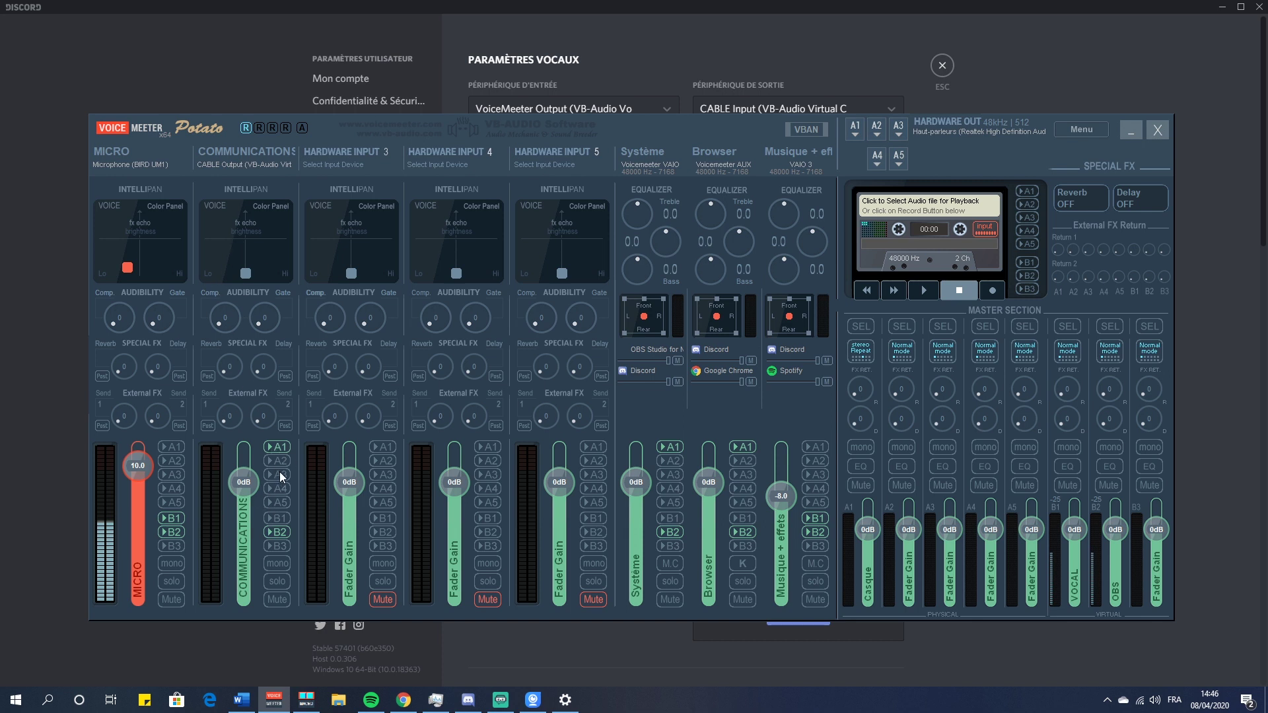
left_click(692, 6)
left_click(274, 699)
left_click(906, 62)
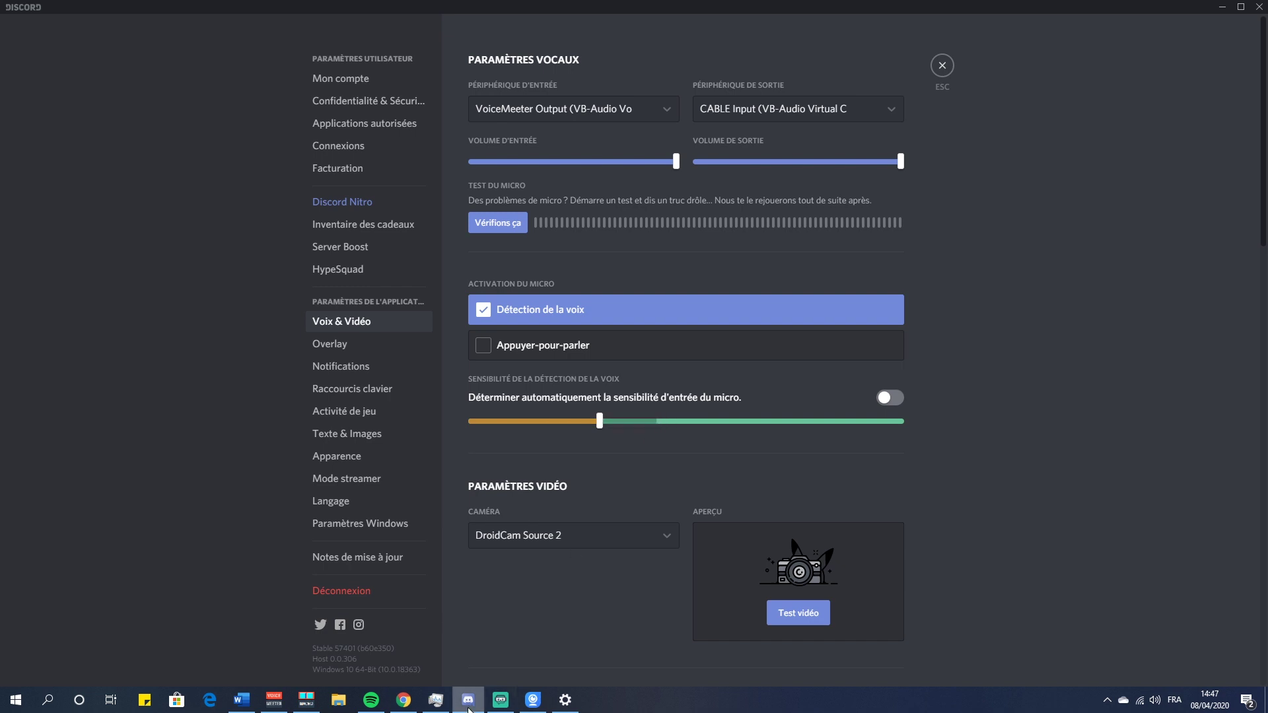
Step: Review the Musique + effets strip's bus routing in Voicemeeter and switch its A1 routing on
left_click(274, 702)
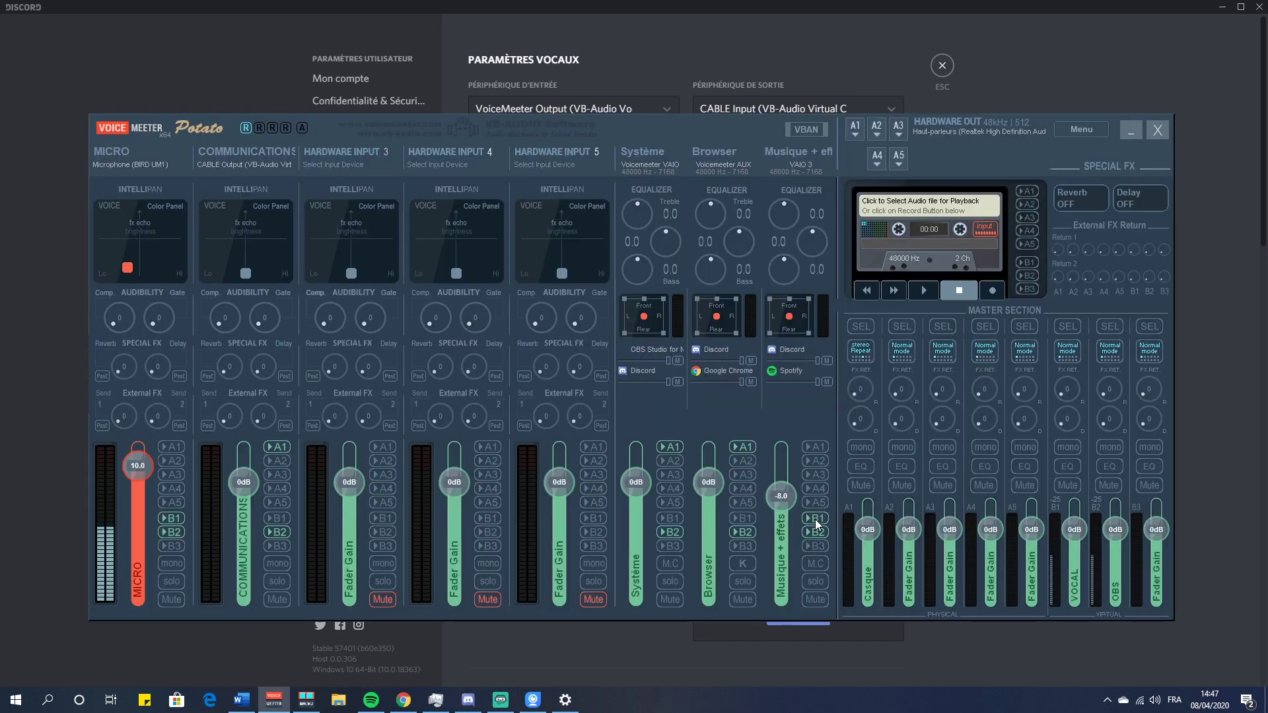
left_click(1000, 644)
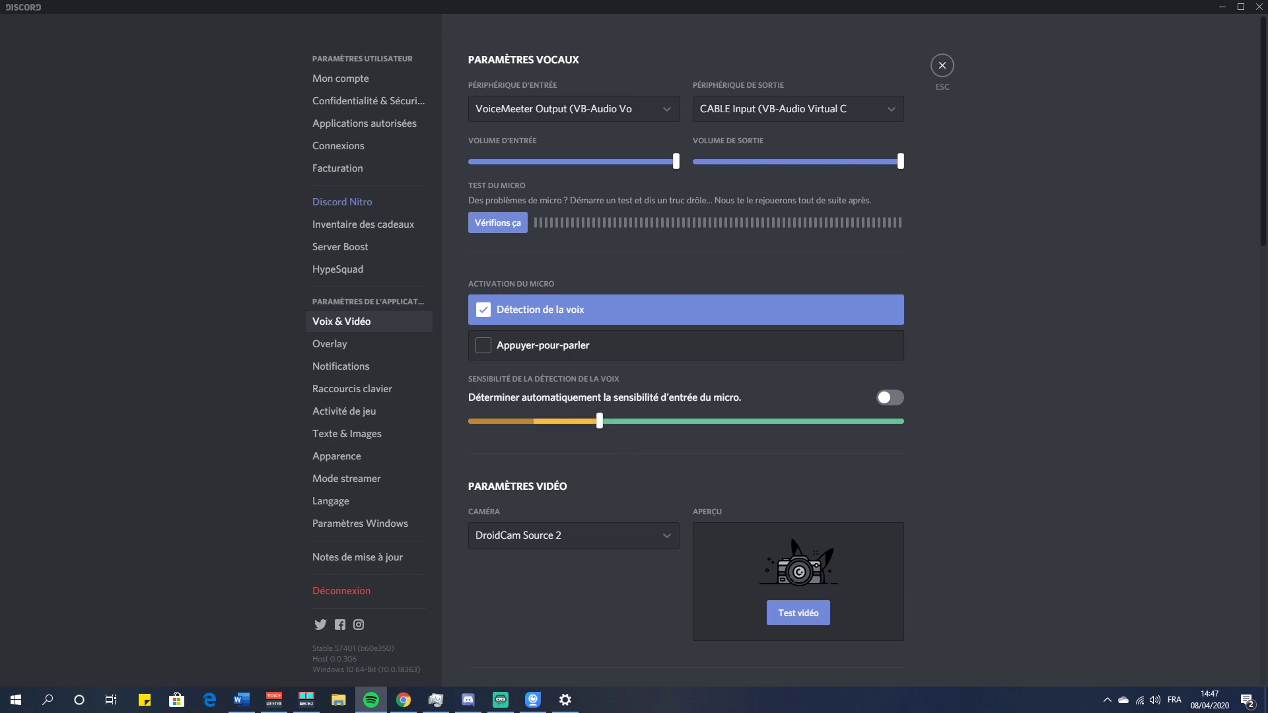
key("alt+Tab")
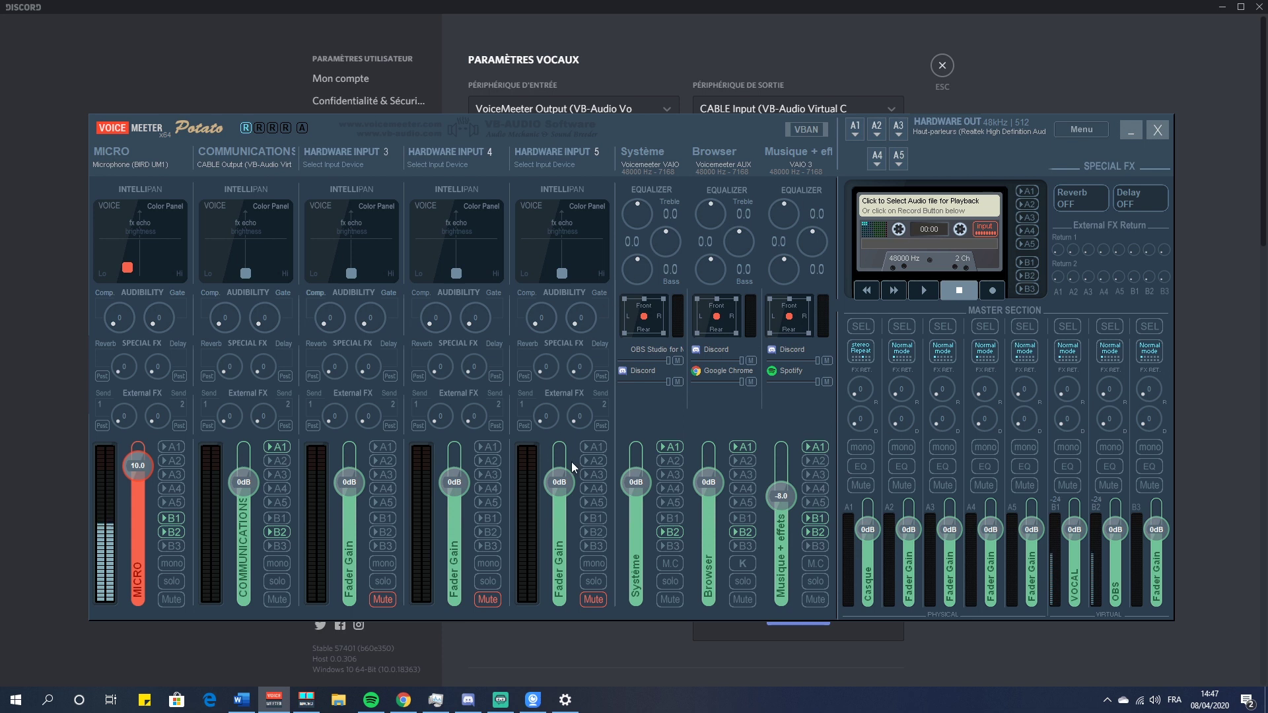
Step: Minimise Discord, switch to Streamlabs OBS and shrink the preview to enlarge the scenes, sources and mixer area
left_click(1130, 22)
left_click(1221, 6)
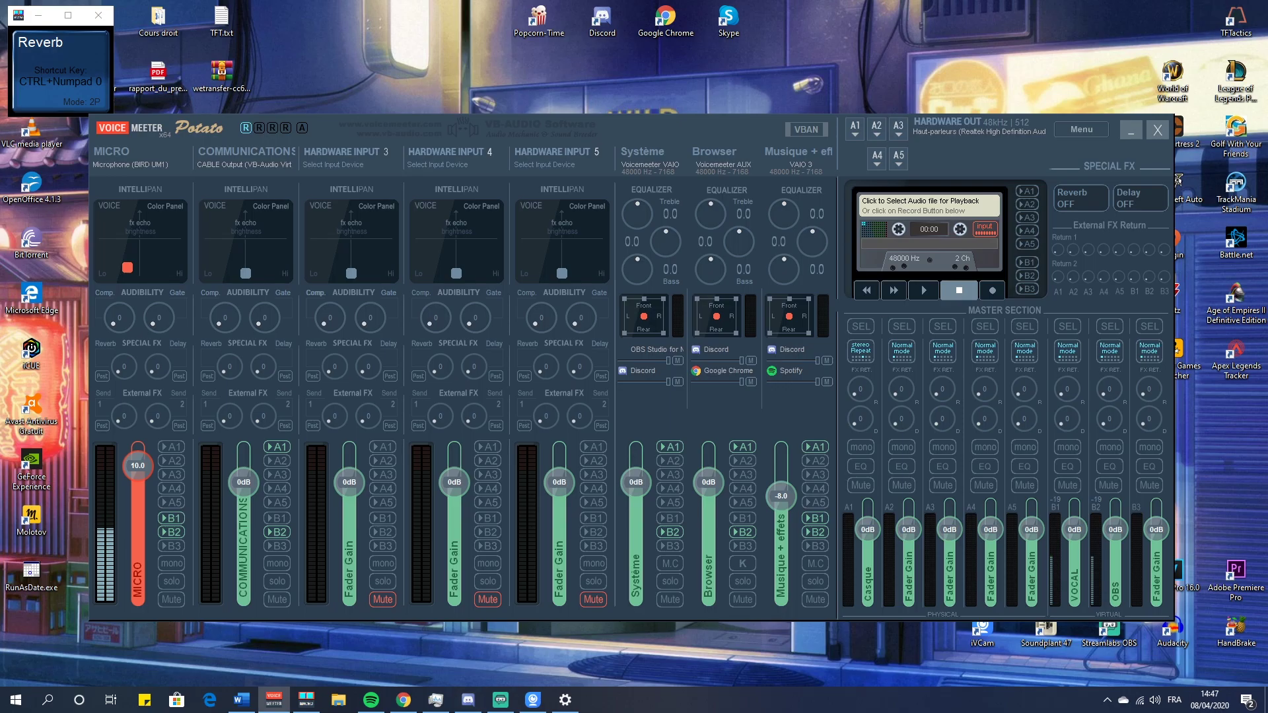
key("alt+Tab")
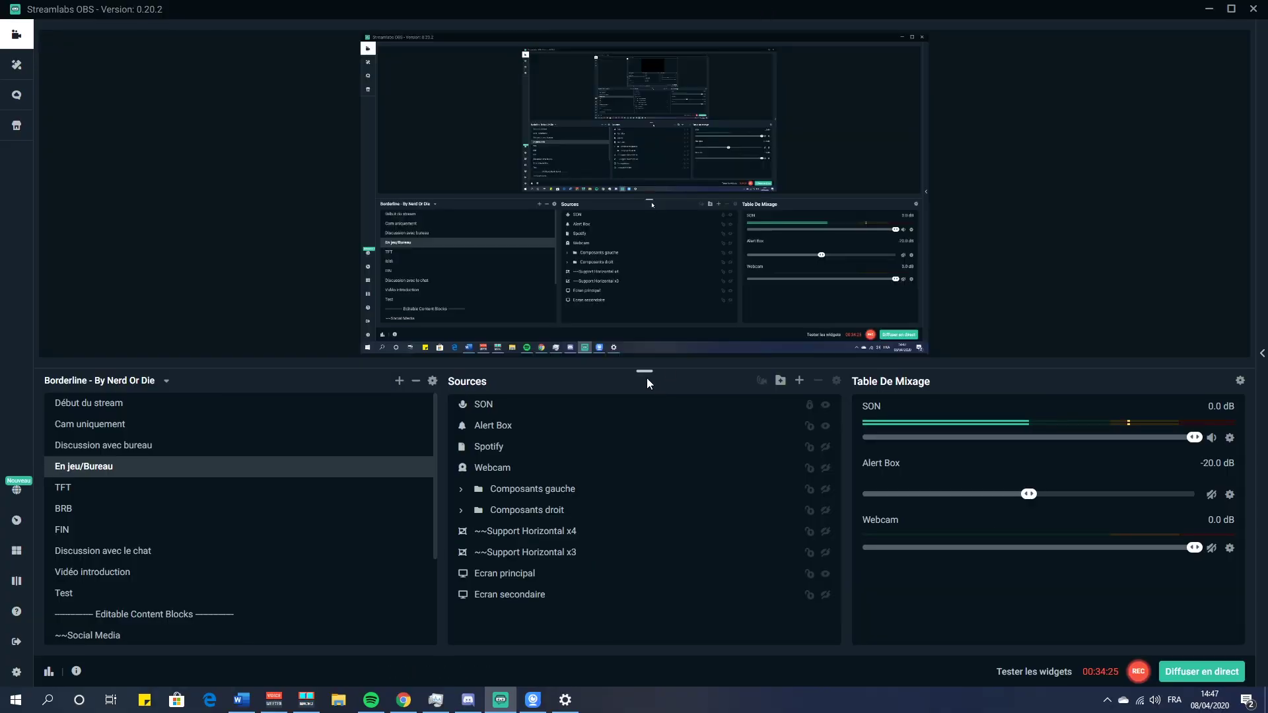
left_click_drag(647, 383, 659, 159)
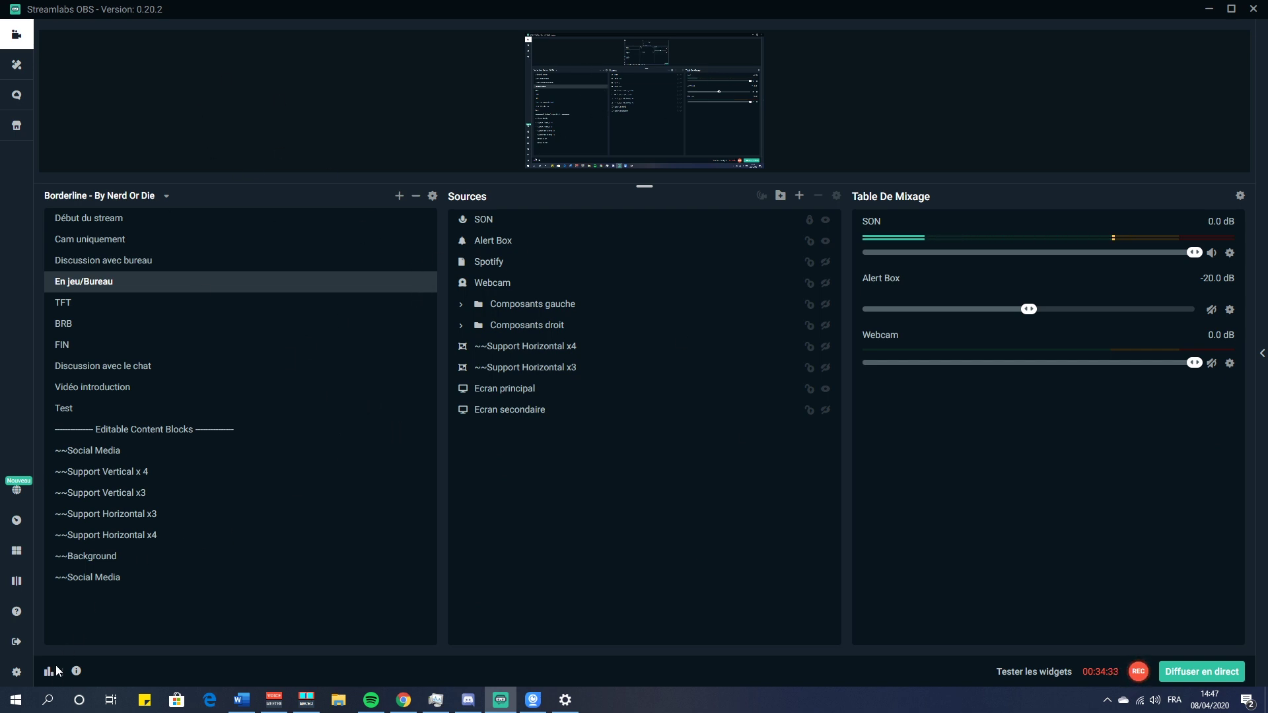
Step: Review the audio and output settings in Streamlabs OBS, keep Micro/Dispositif auxiliaire 3 on Disabled, and close the settings
left_click(17, 675)
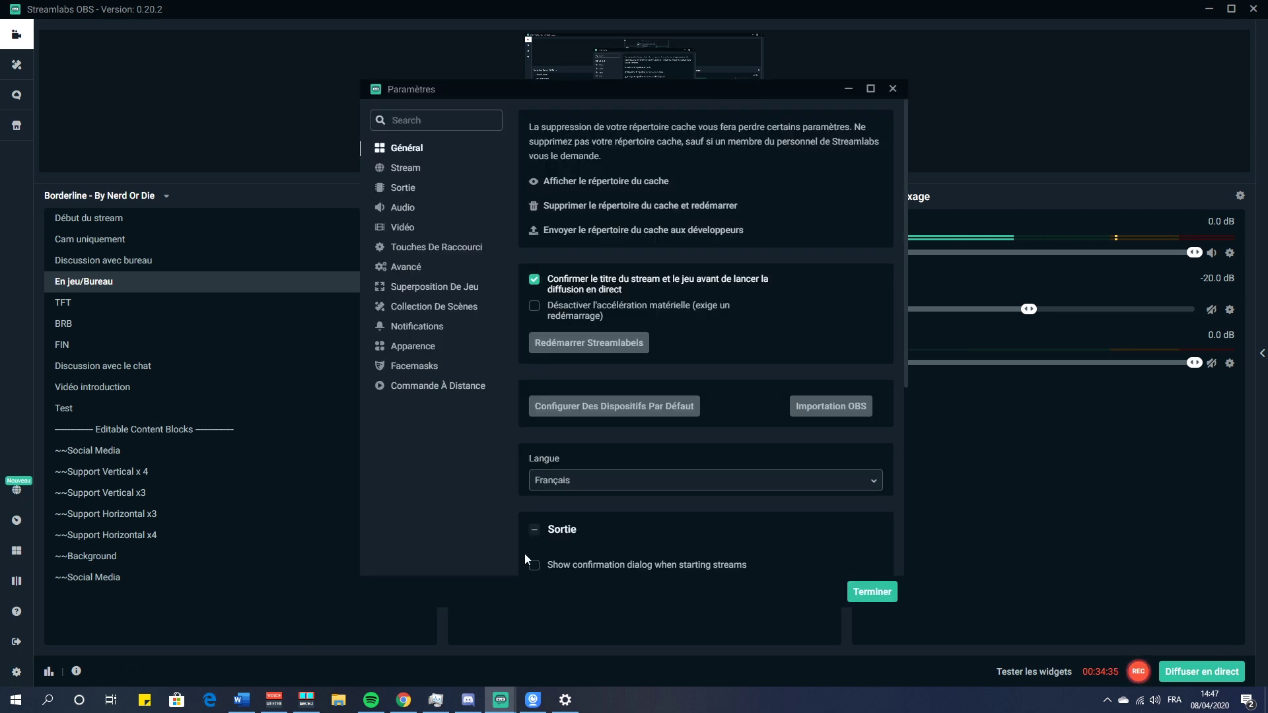
left_click(399, 210)
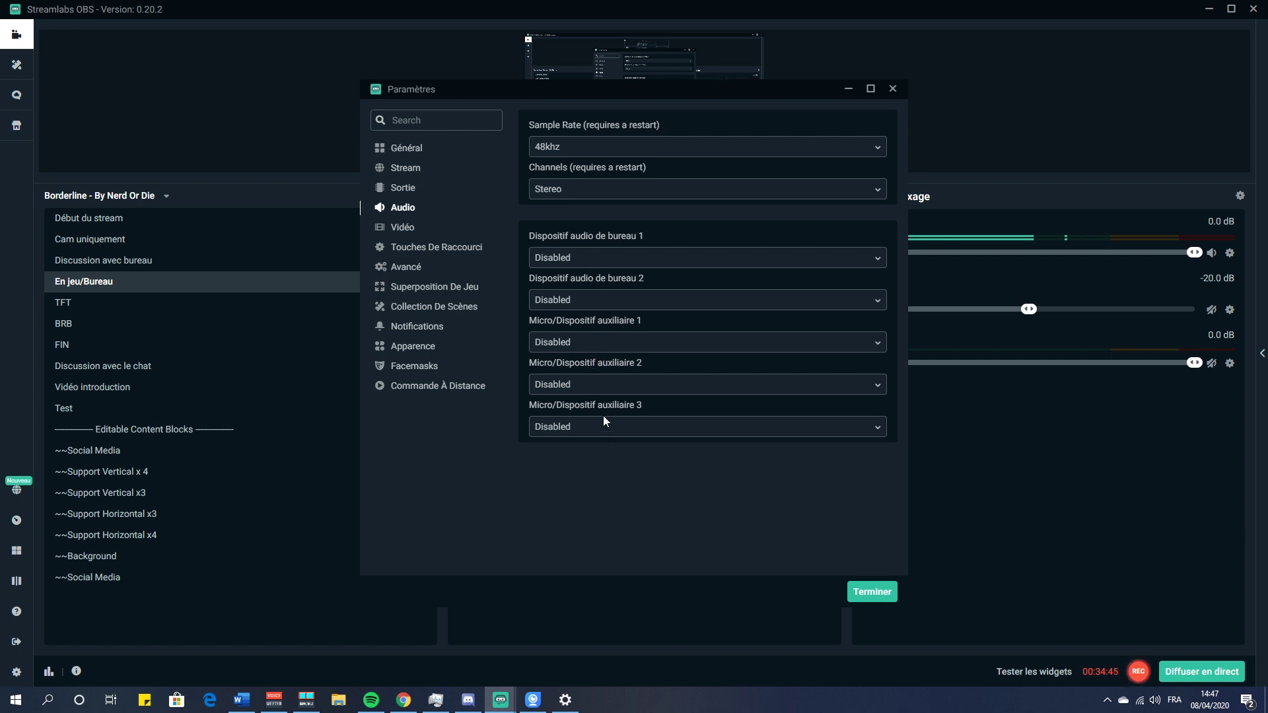
left_click(605, 436)
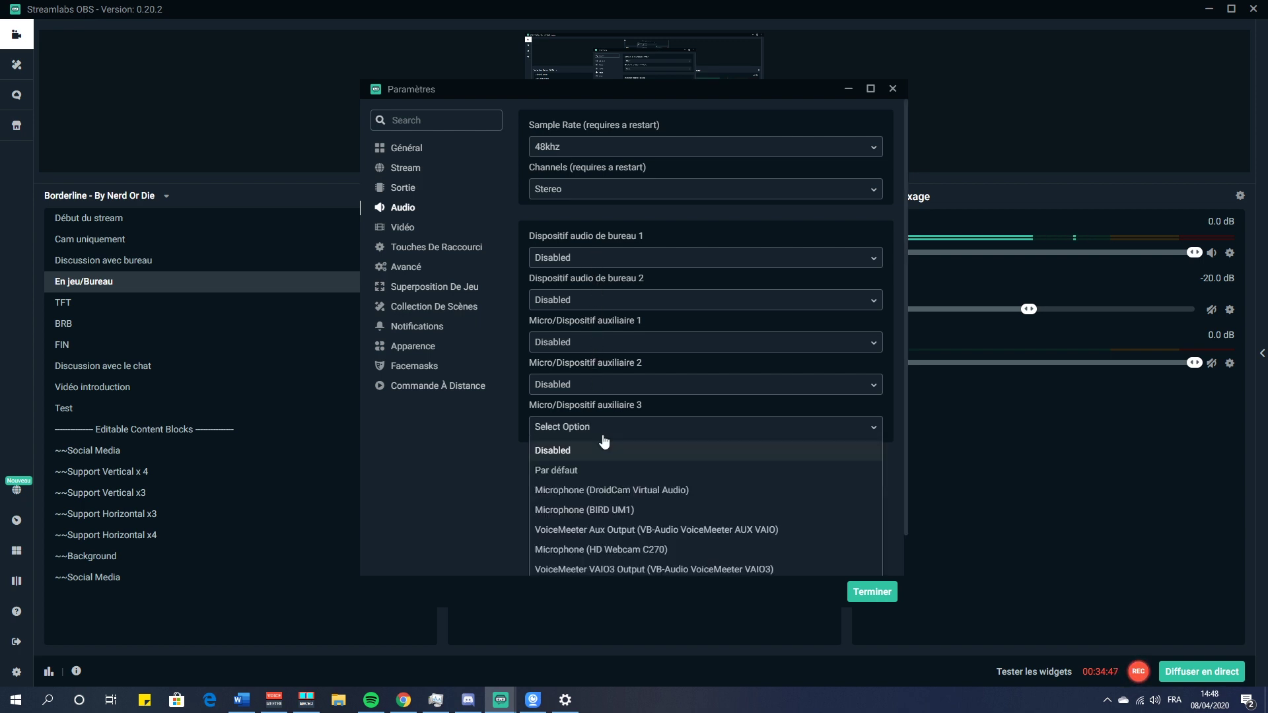
left_click(566, 452)
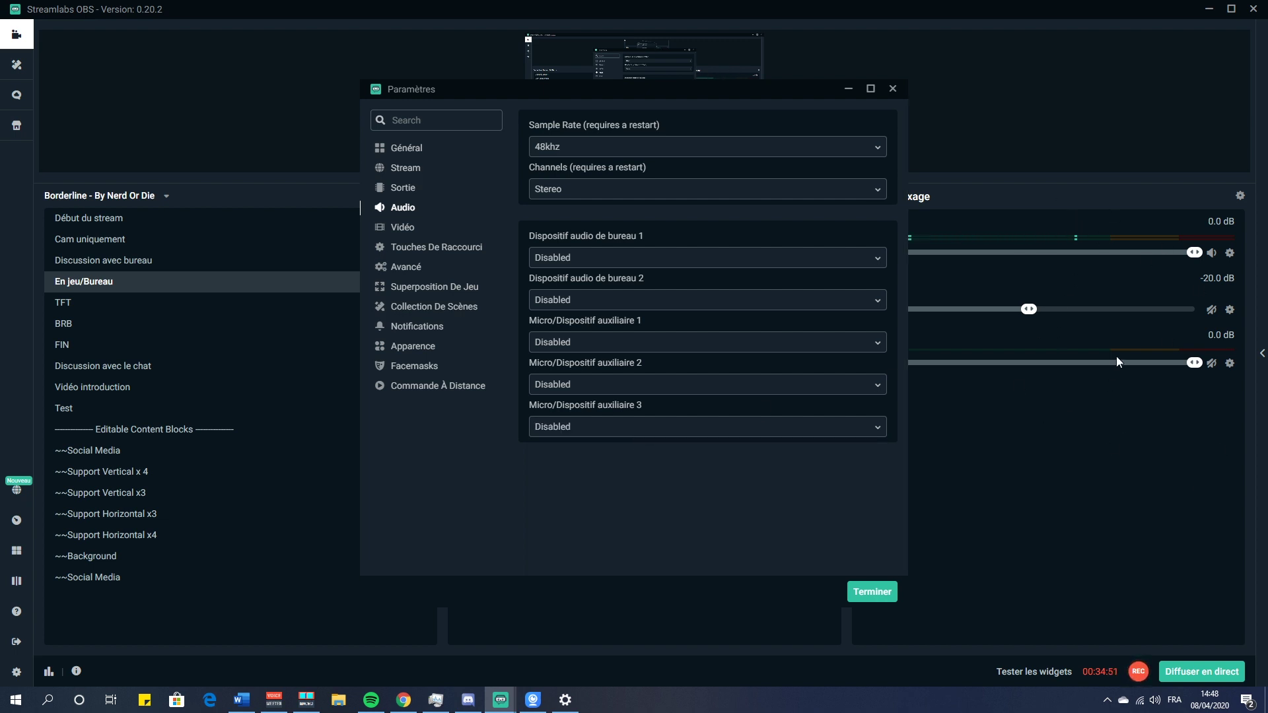
left_click(404, 190)
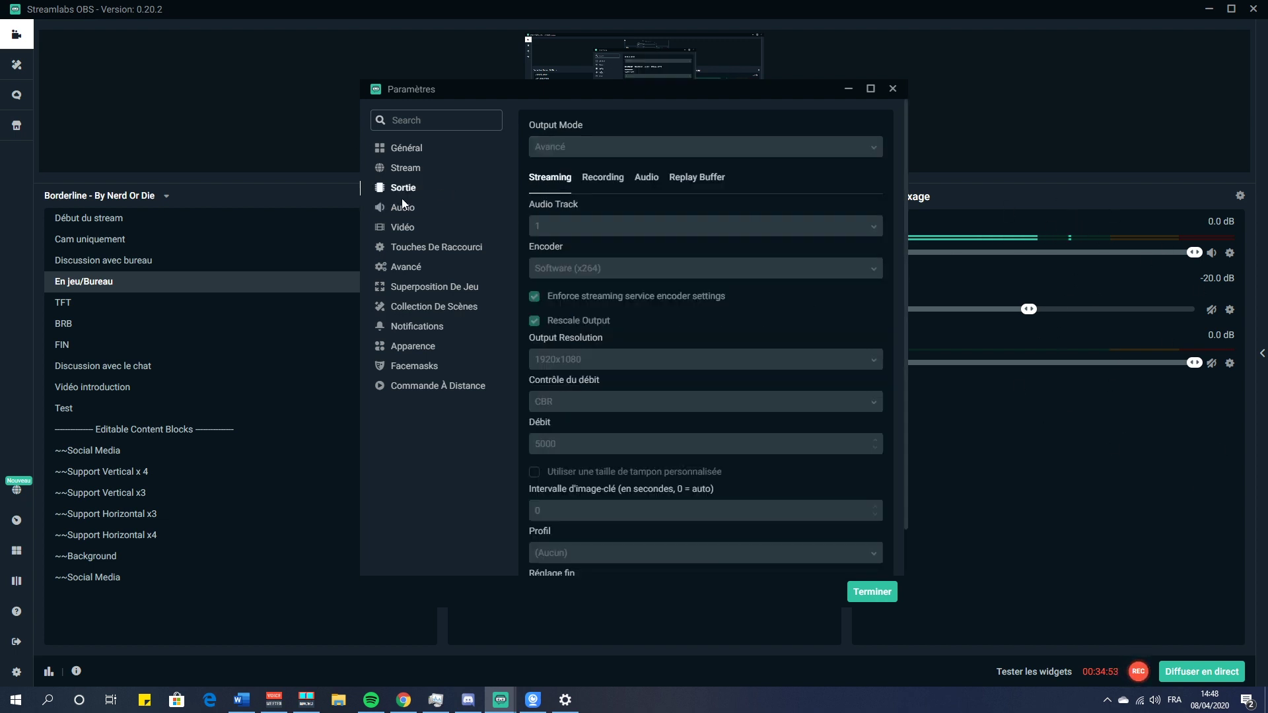
left_click(871, 594)
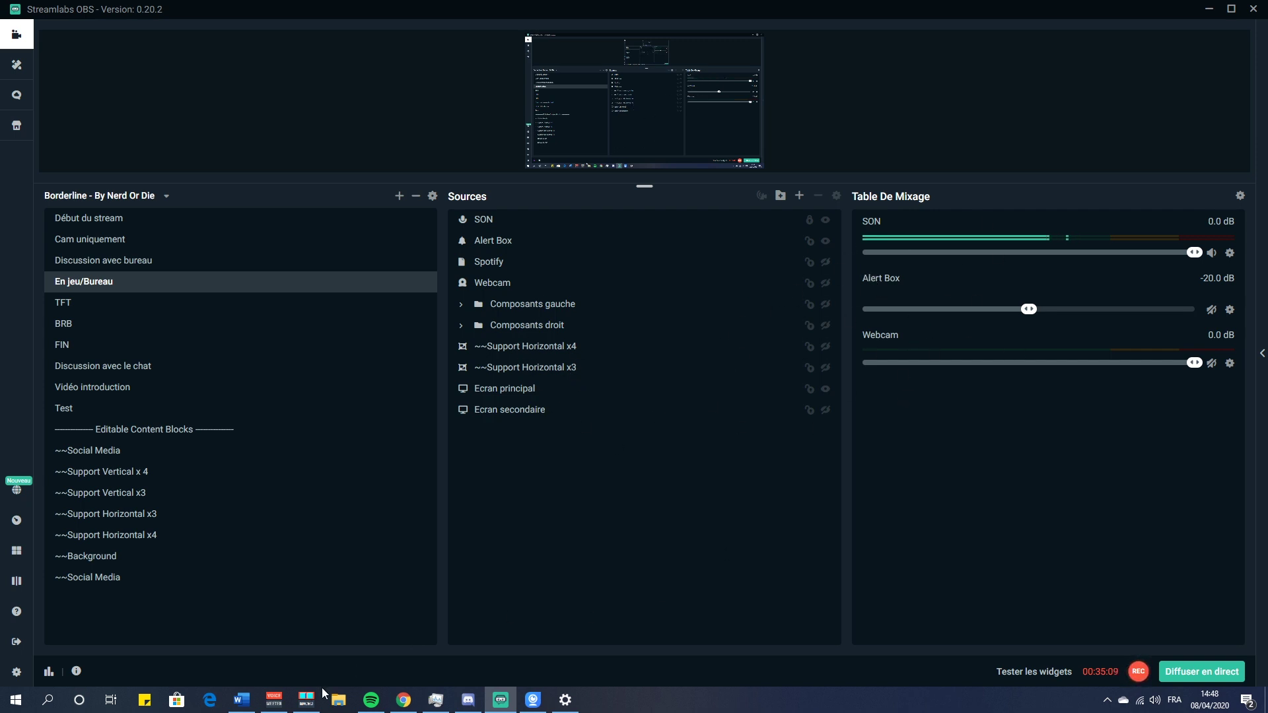
Step: Check the OBS bus (B2) in Voicemeeter's master section, then select the SON source in Streamlabs OBS
left_click(278, 700)
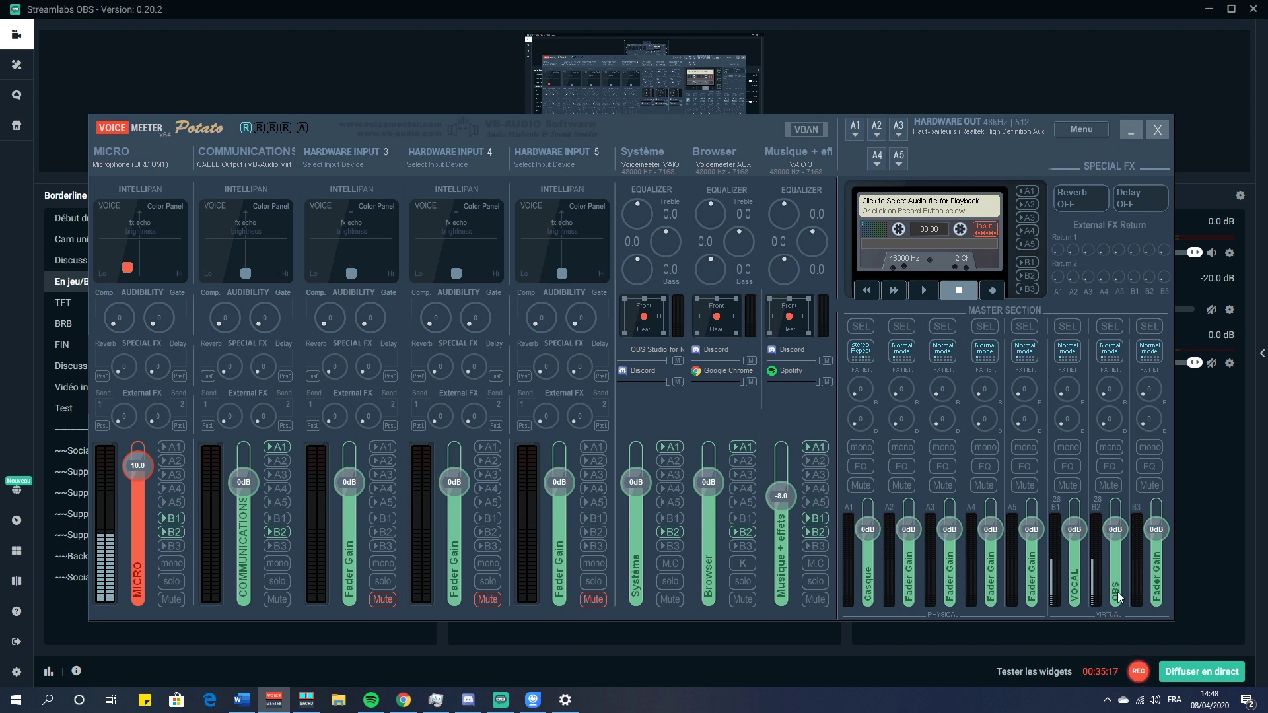
left_click(1123, 130)
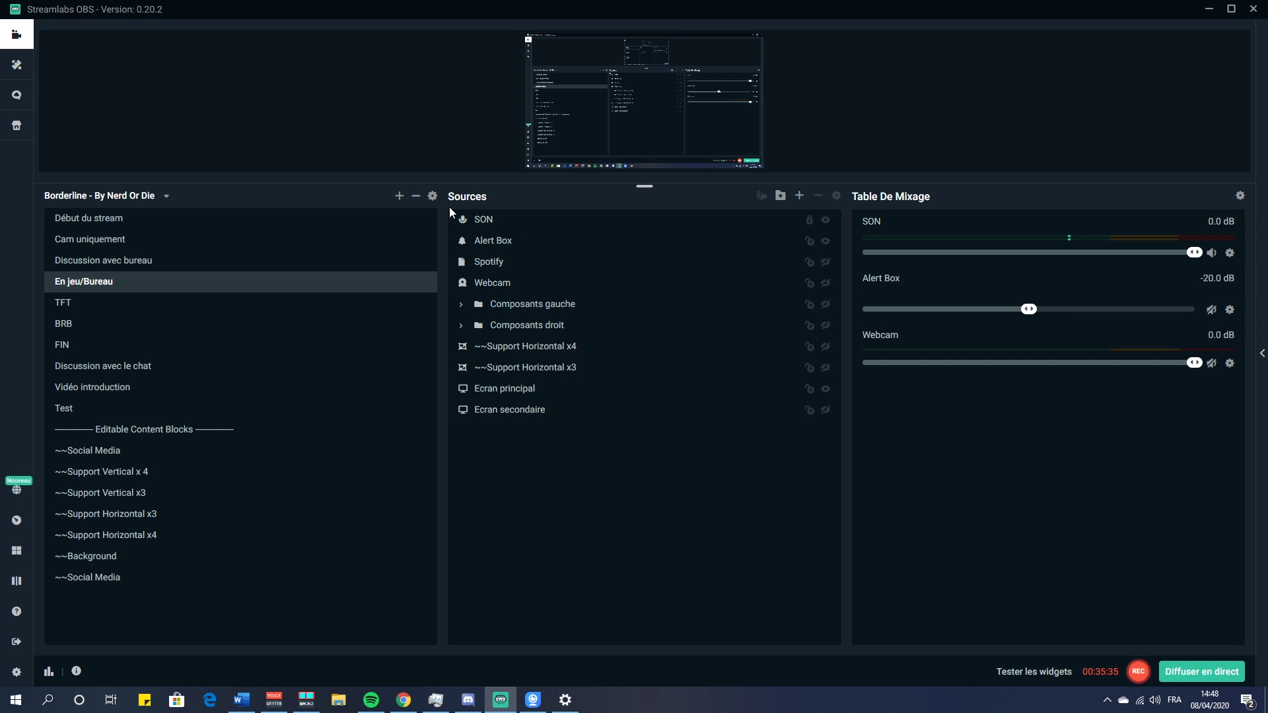
left_click(500, 222)
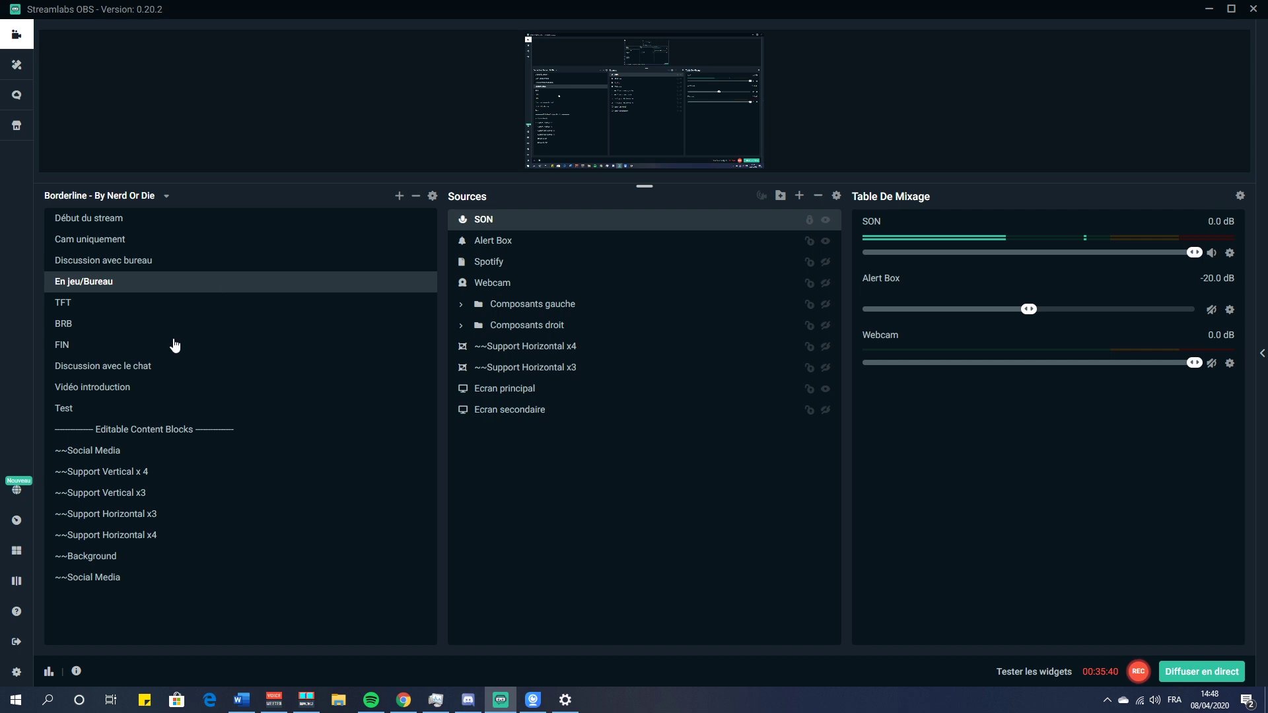
Step: Add a new audio input capture source named Audio Input Capture to the En jeu/Bureau scene
left_click(799, 196)
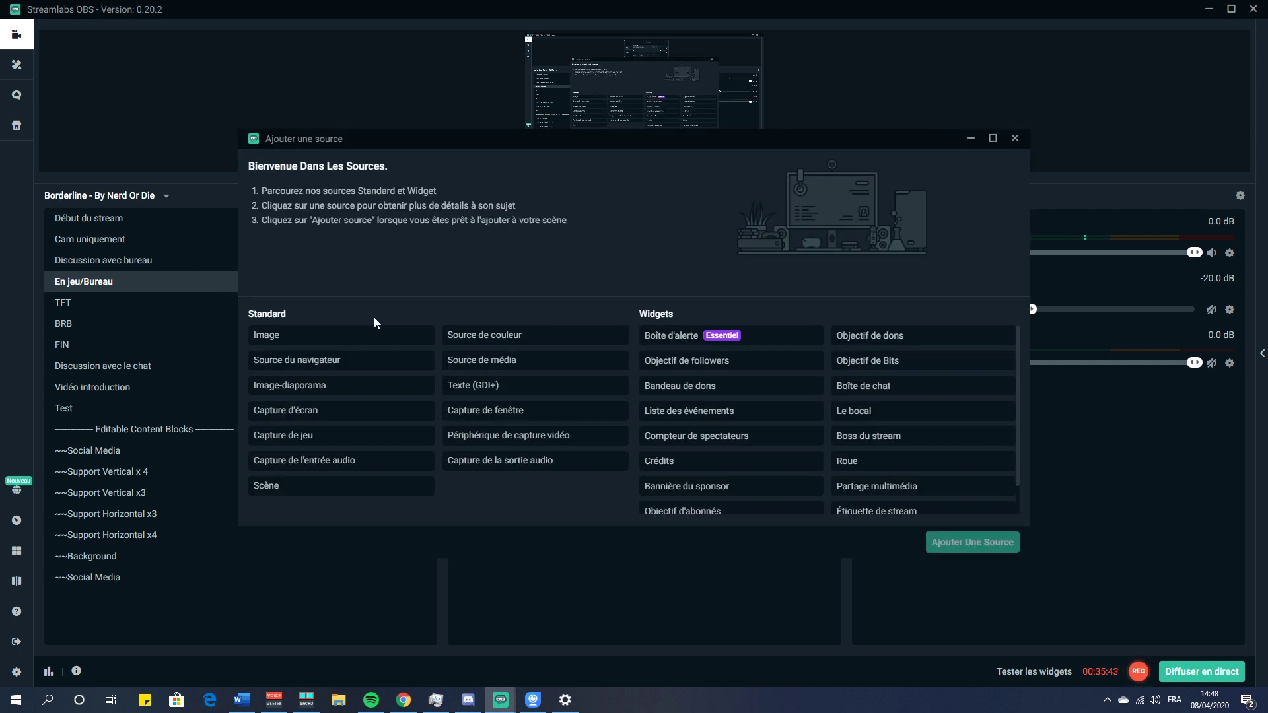
left_click(288, 465)
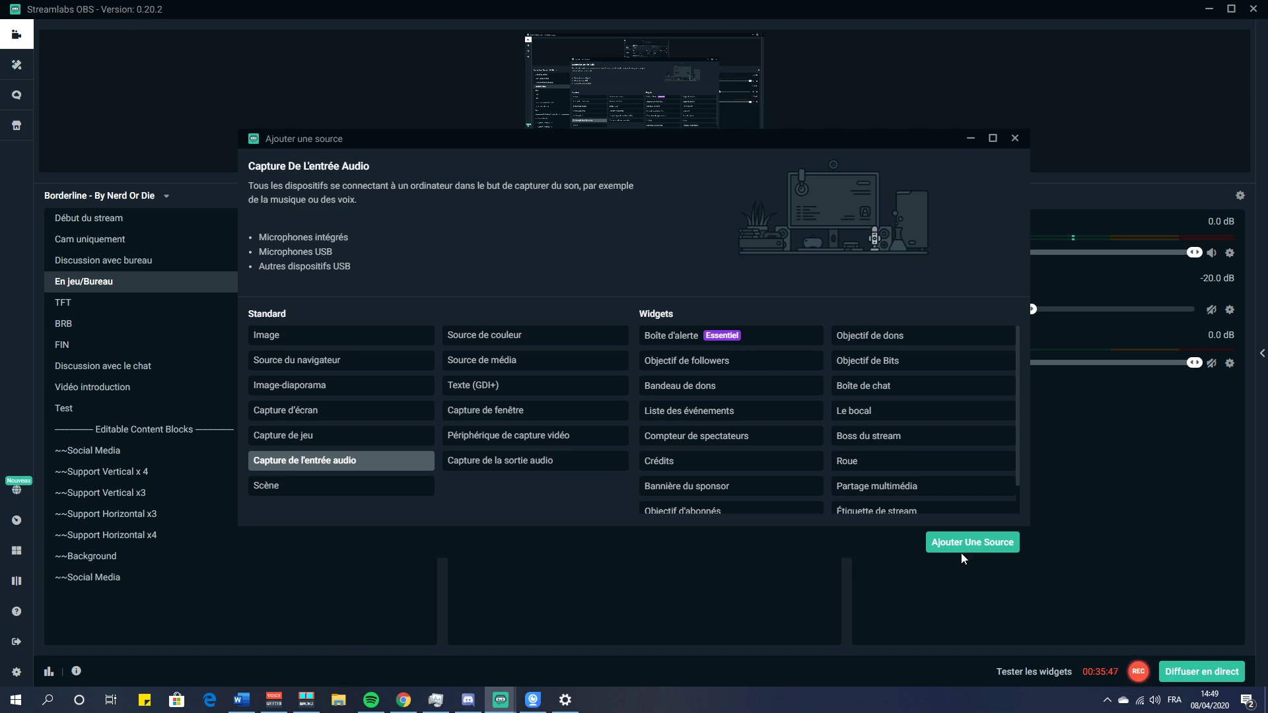
left_click(973, 540)
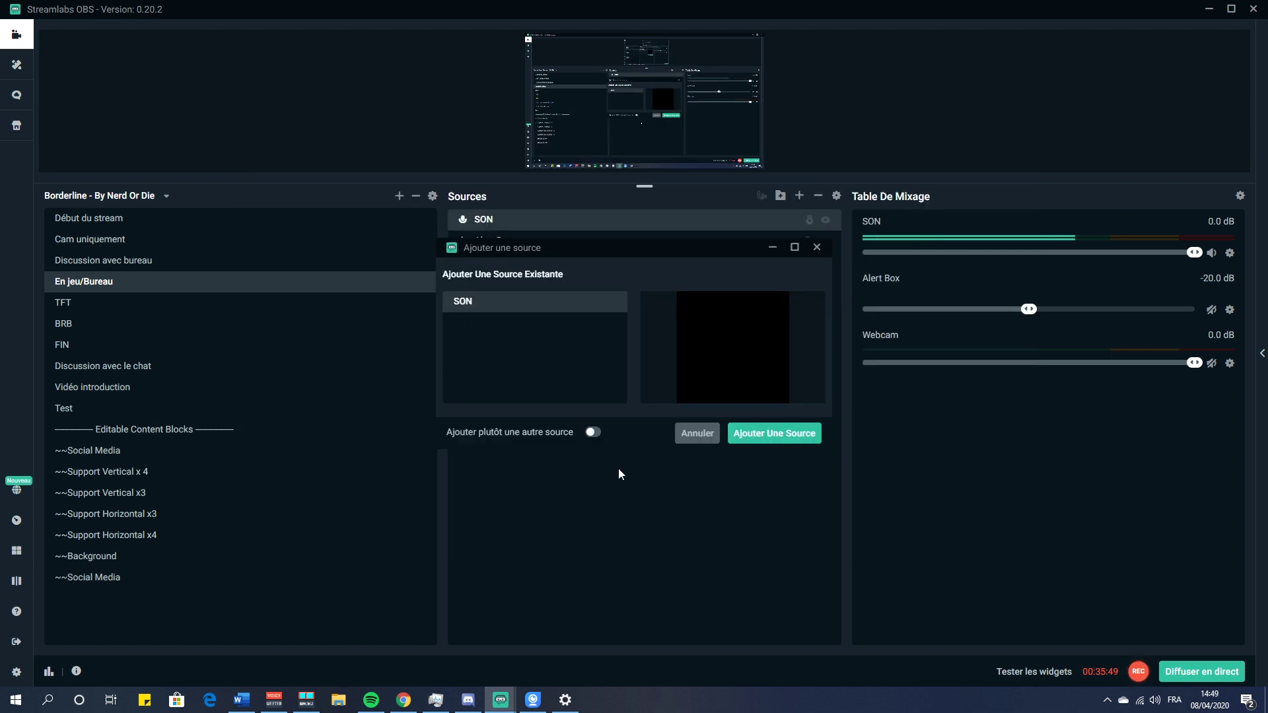
left_click(593, 432)
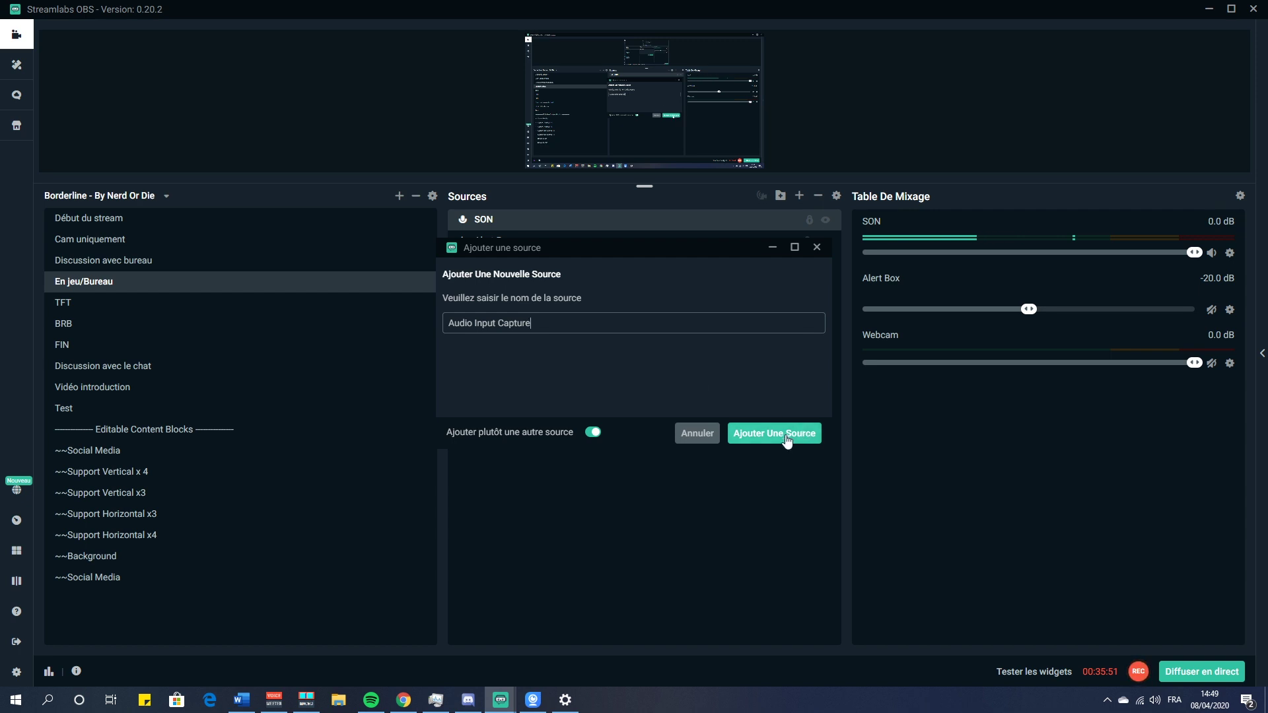
left_click(787, 440)
Step: Compare the device options for Audio Input Capture with the virtual output buses in Voicemeeter's master section
left_click(672, 262)
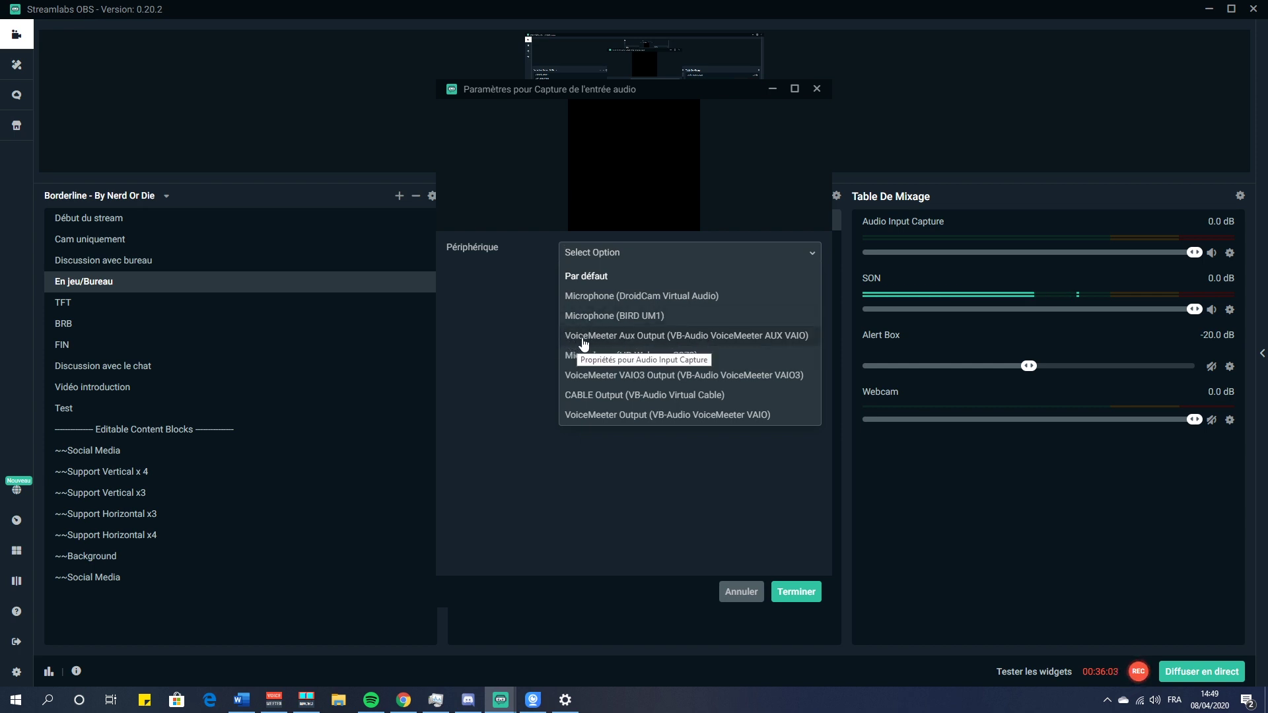
left_click(281, 698)
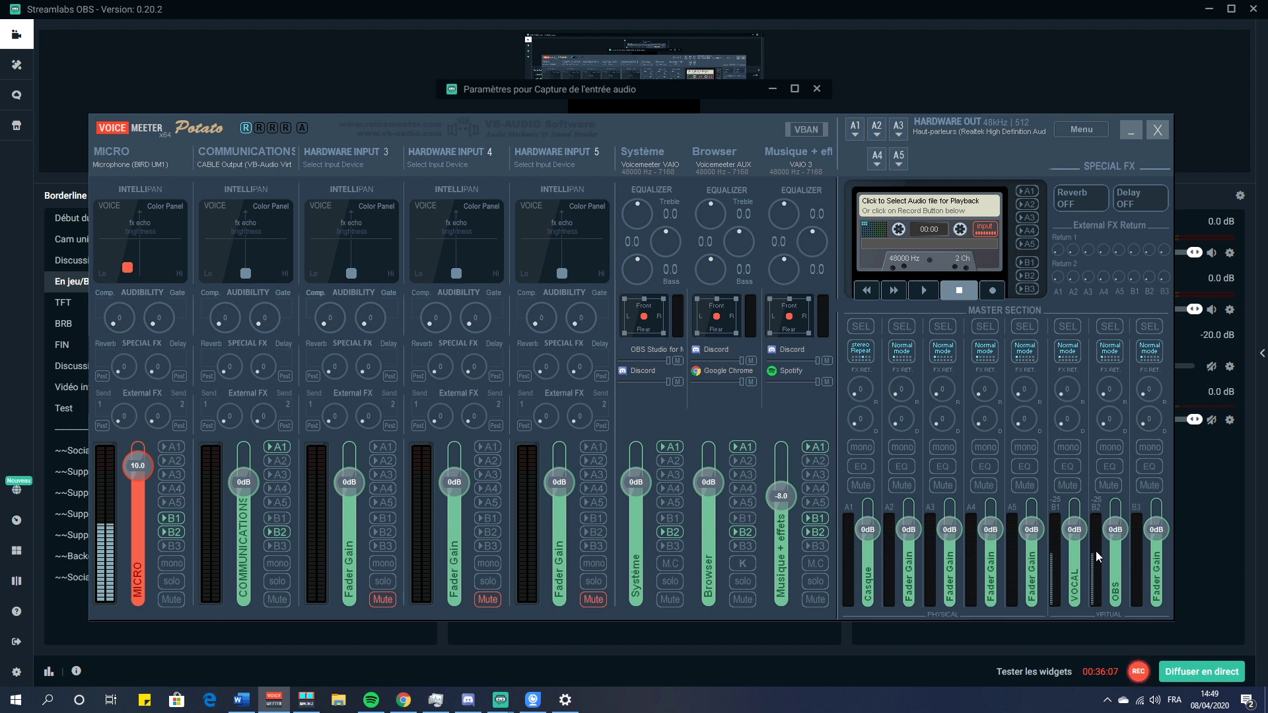
left_click(1131, 130)
left_click(707, 257)
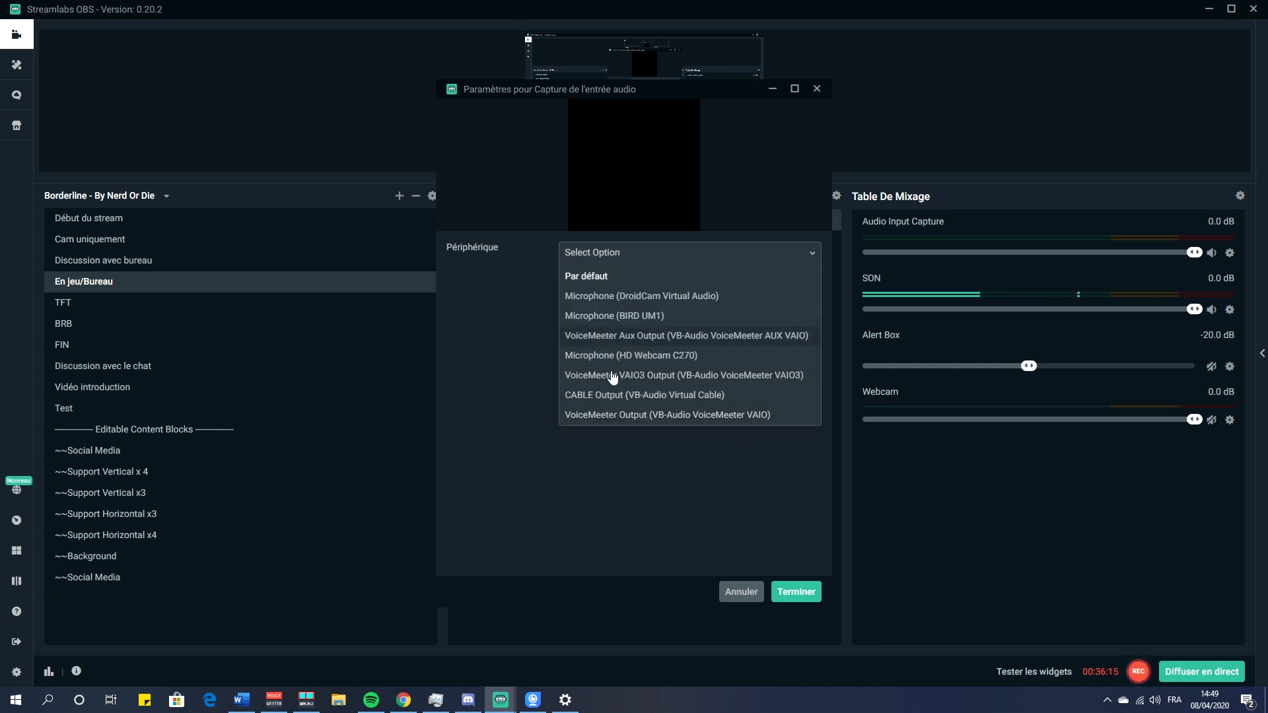
Step: Cancel the device settings and delete the Audio Input Capture source from the scene
left_click(740, 592)
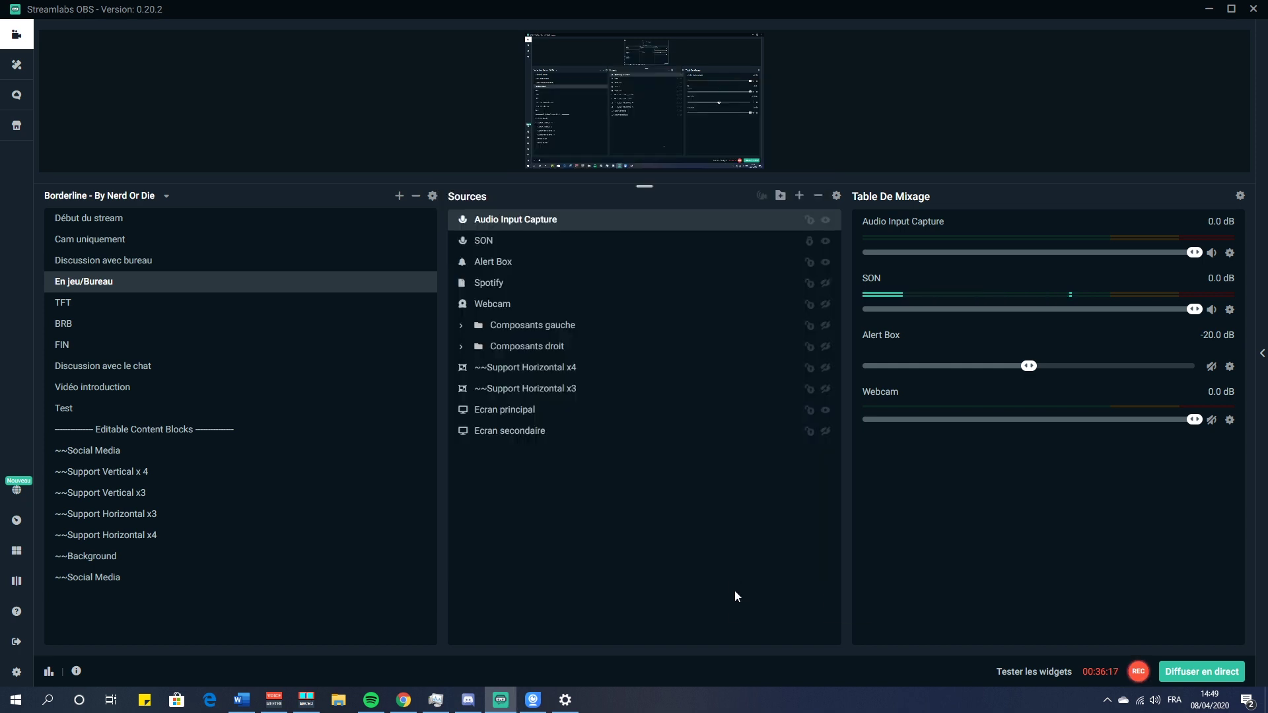
key("Delete")
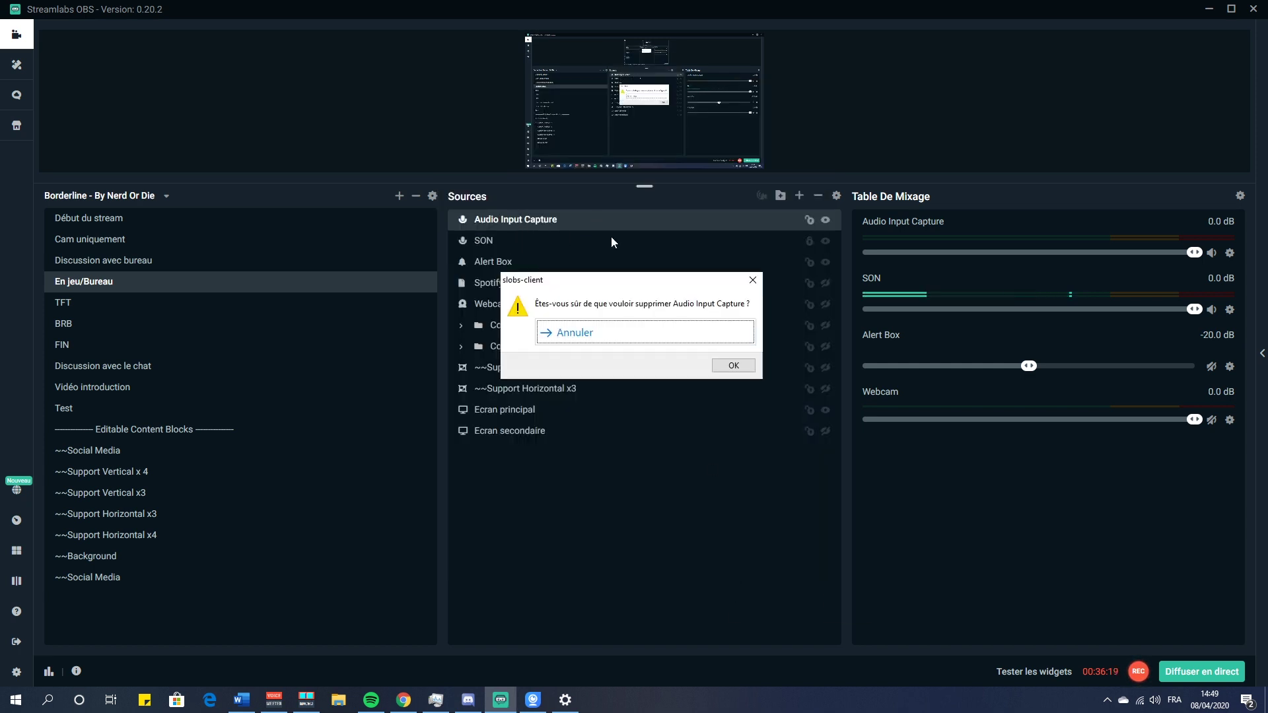
left_click(729, 368)
Step: Check the SON source's capture device and close its settings, then show the desktop and bring up Voicemeeter
double_click(486, 219)
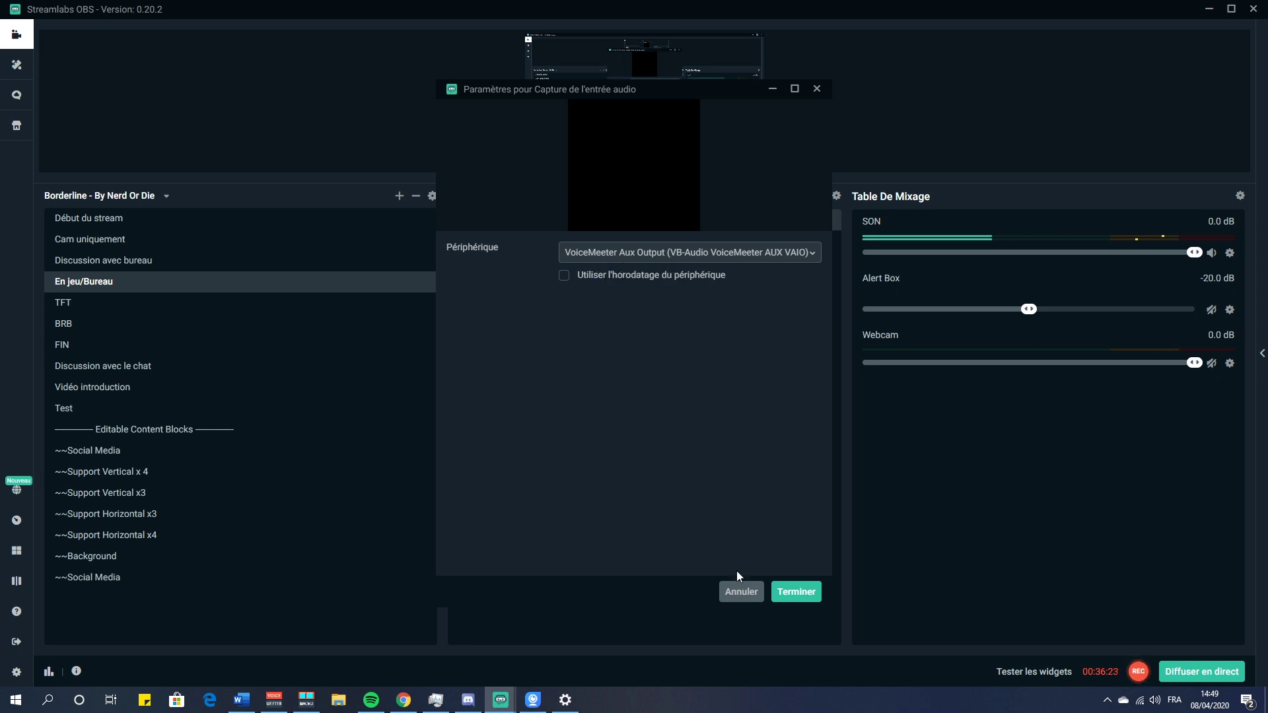
left_click(791, 592)
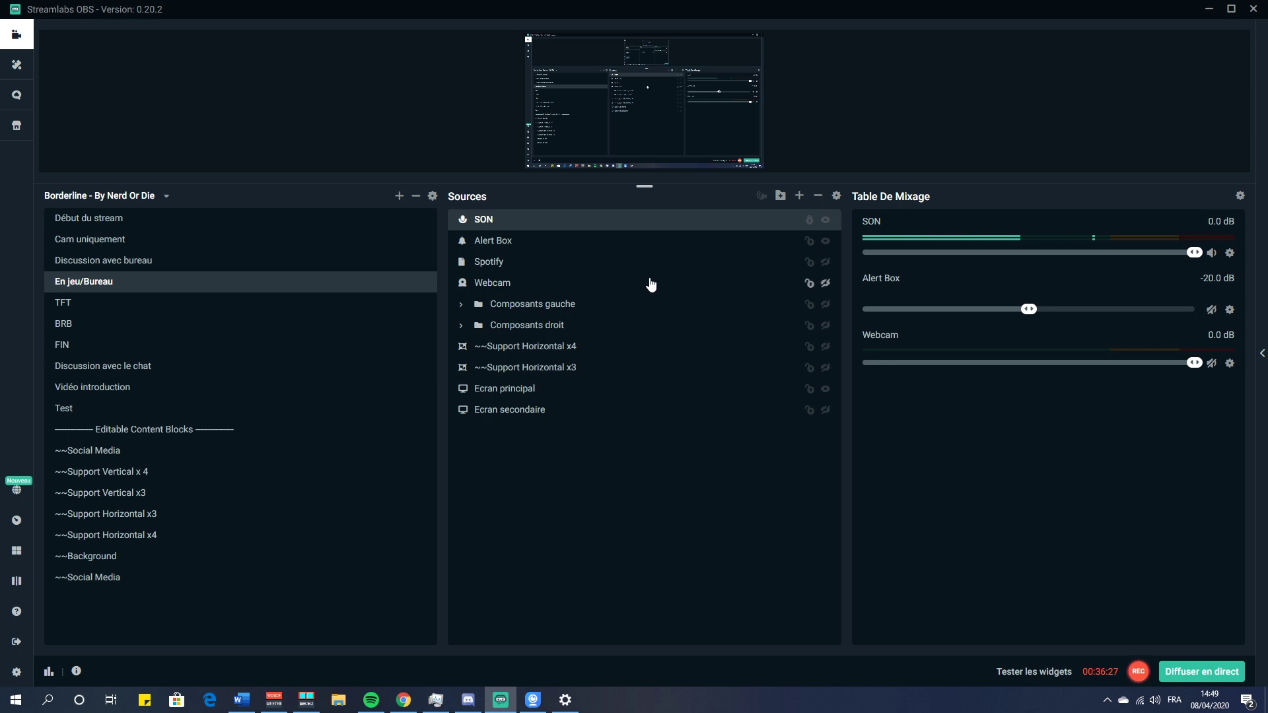
key("super+d")
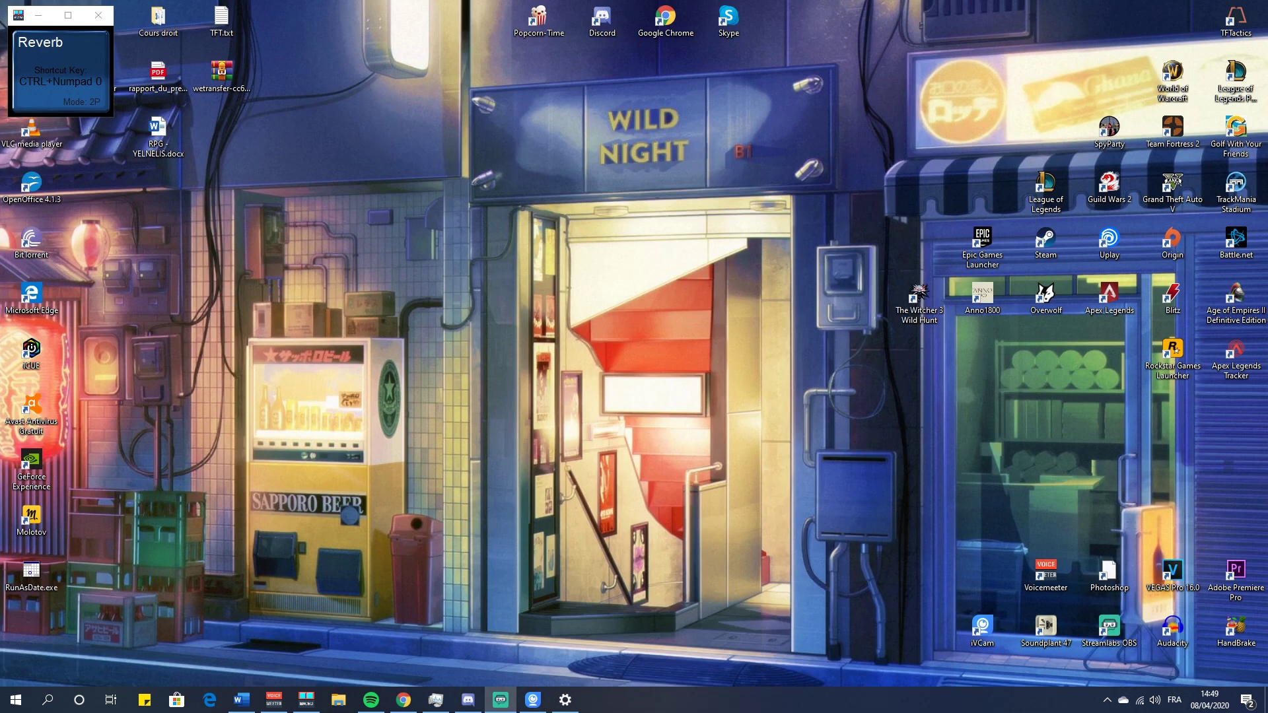
left_click(274, 699)
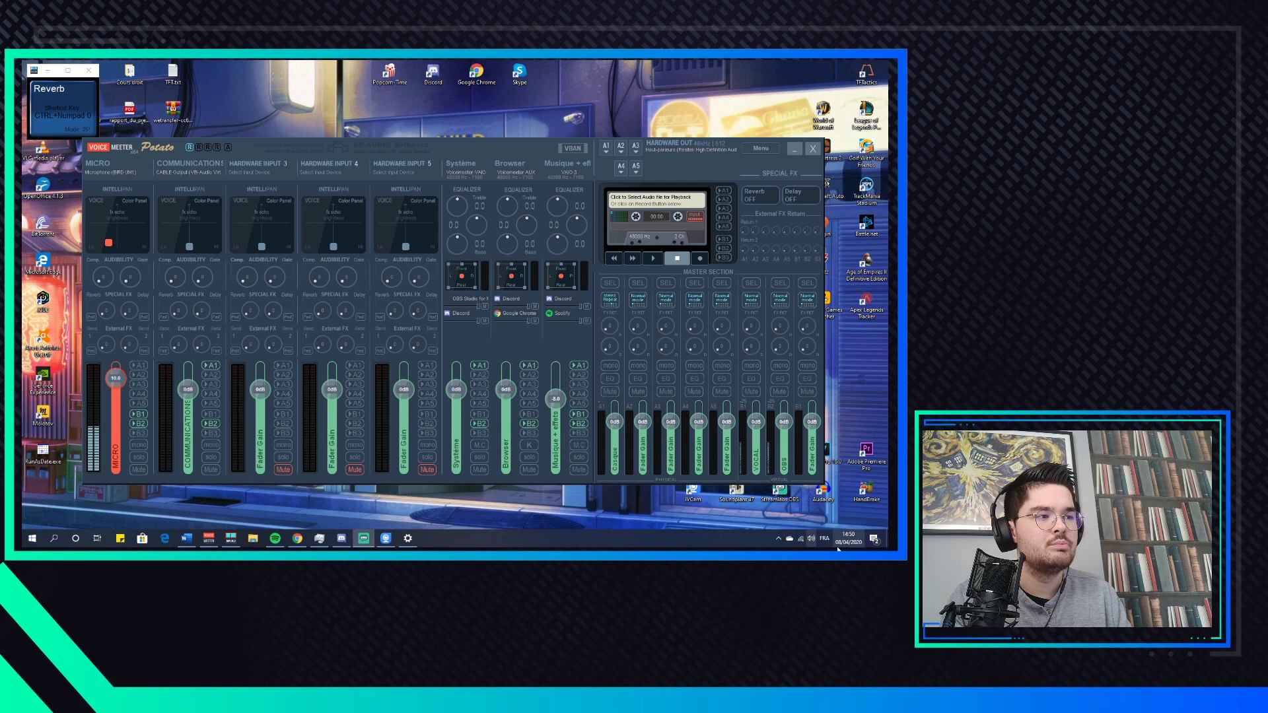
Step: Launch Soundplant and load the keymap Set 1 OSS 117 majorité from the Sons drôles folder
double_click(739, 495)
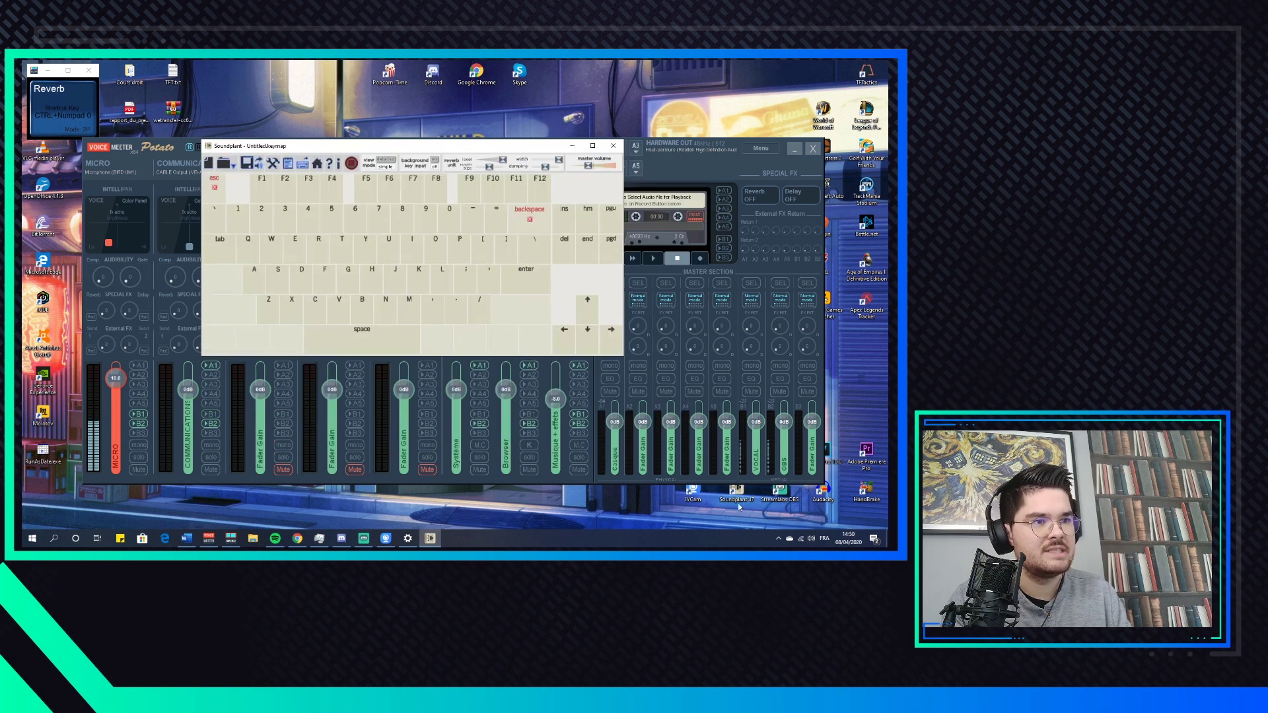
left_click(224, 162)
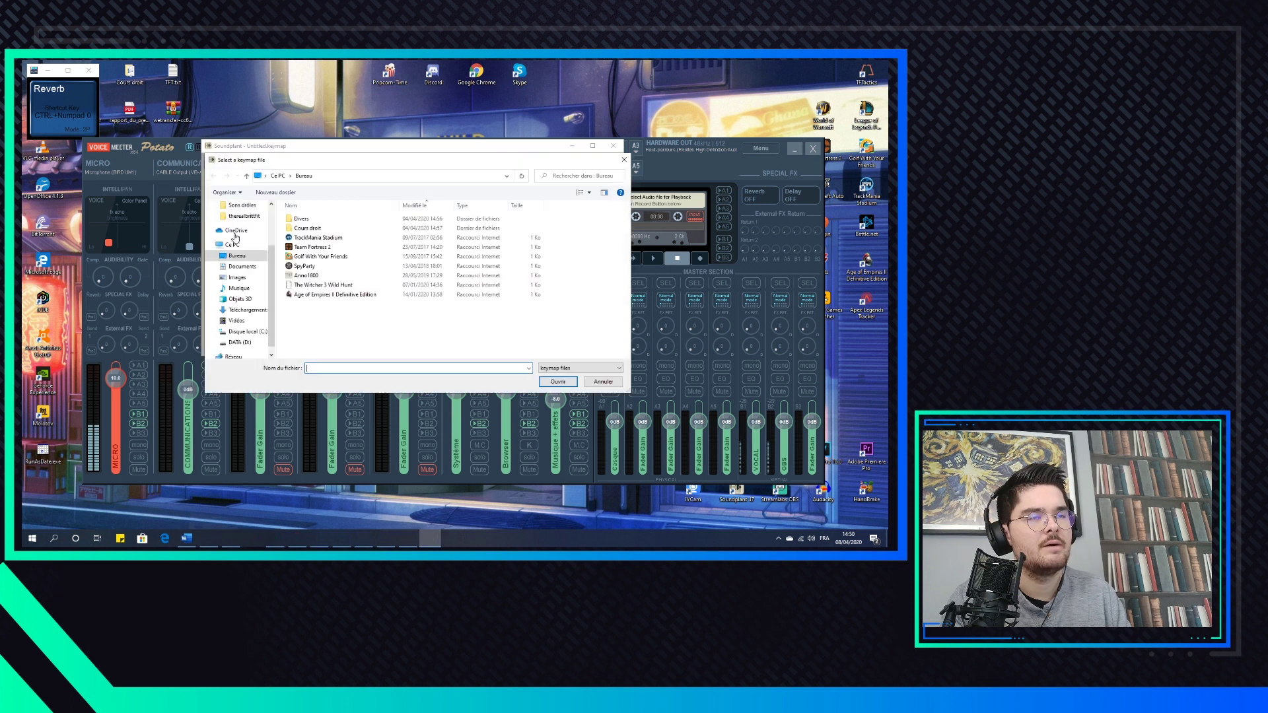
scroll(242, 266, "up", 2)
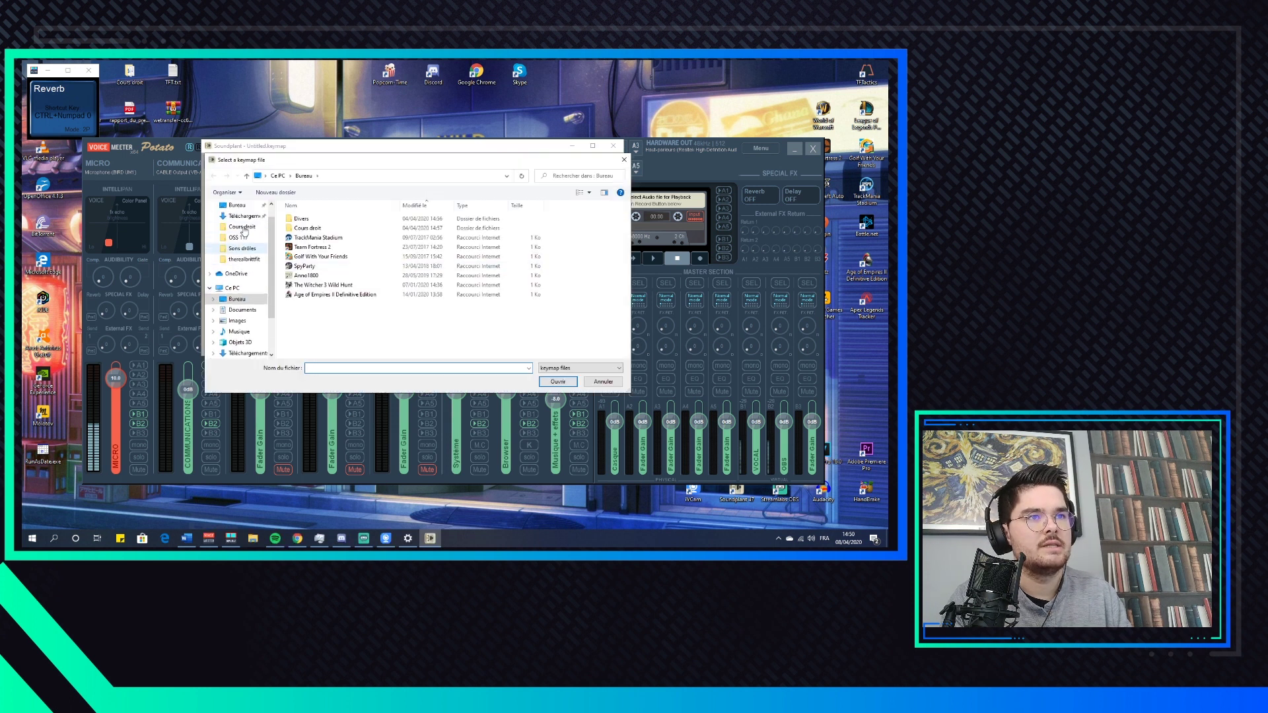
left_click(241, 248)
double_click(321, 248)
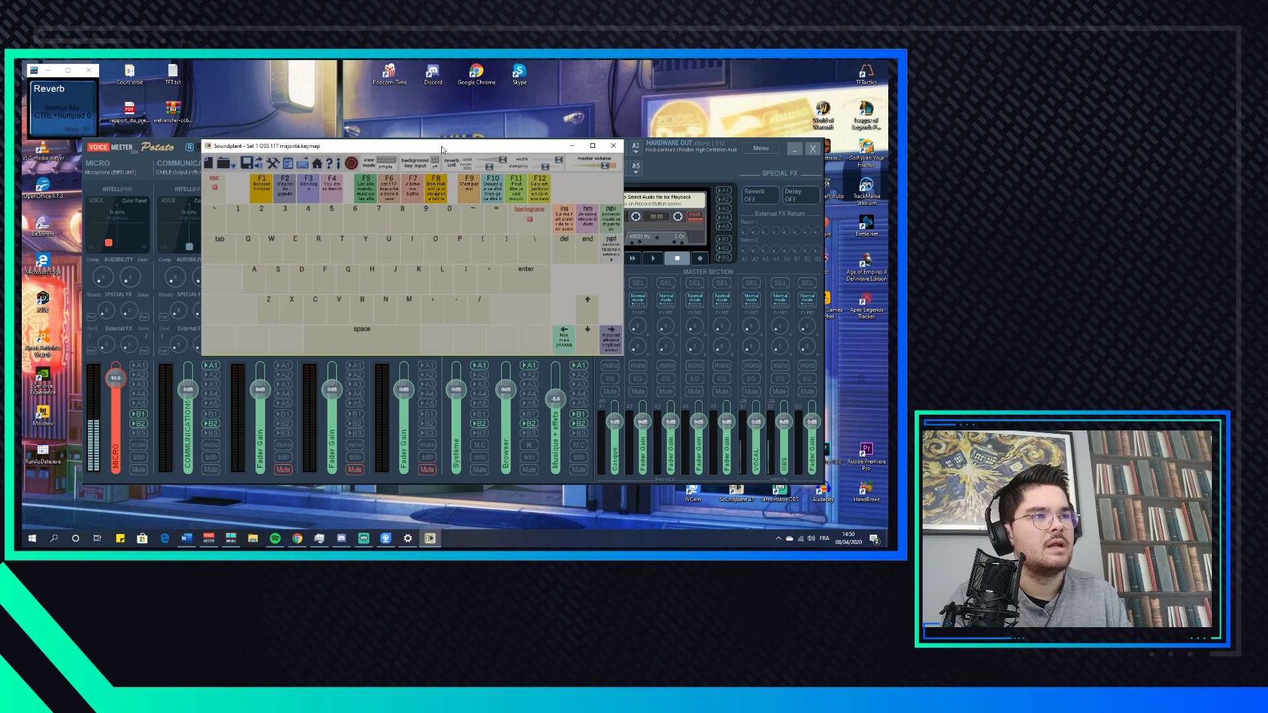
Step: Play the sounds mapped to the down and left arrows, check the Musique + effets strip in Voicemeeter, and close Soundplant
key("Down")
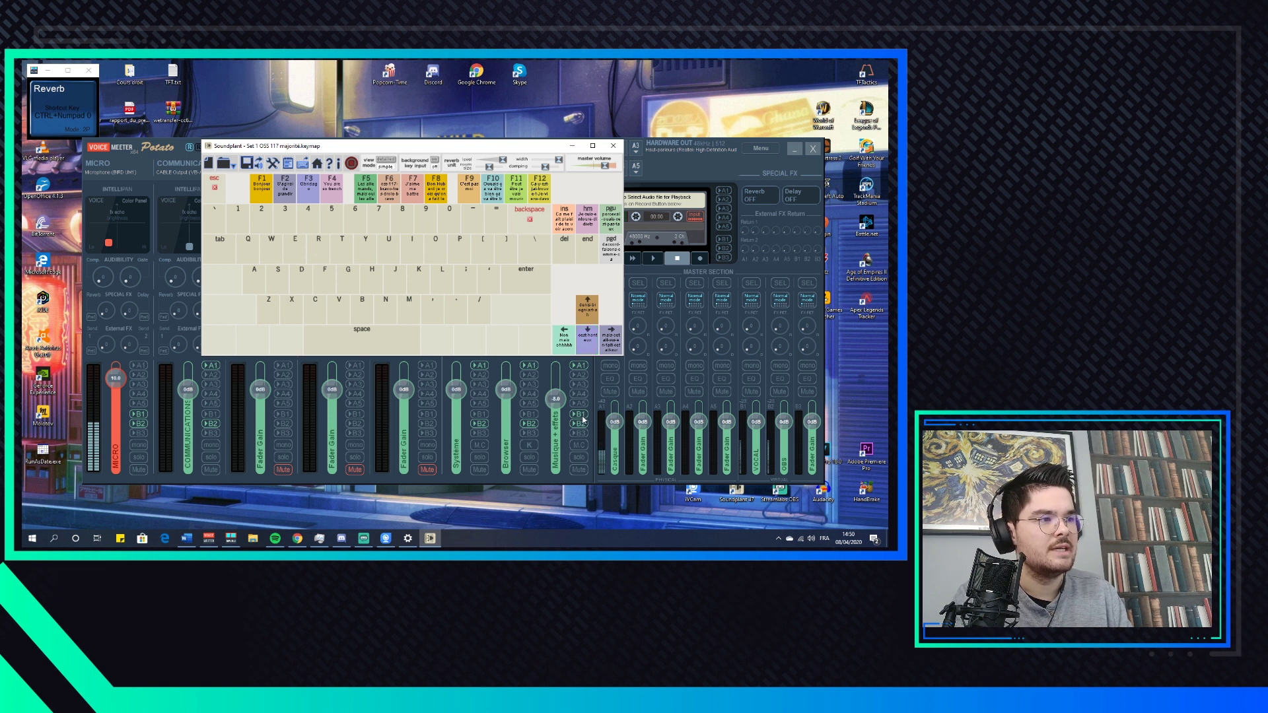
left_click(570, 146)
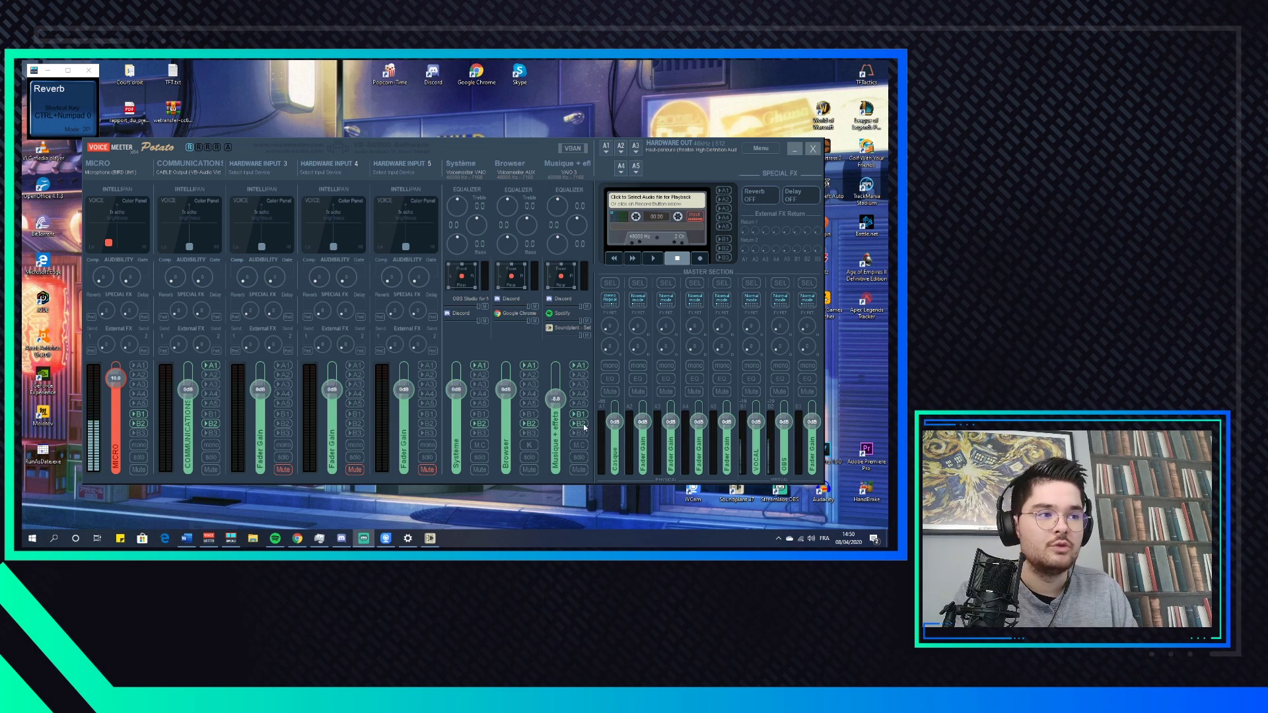
left_click(430, 539)
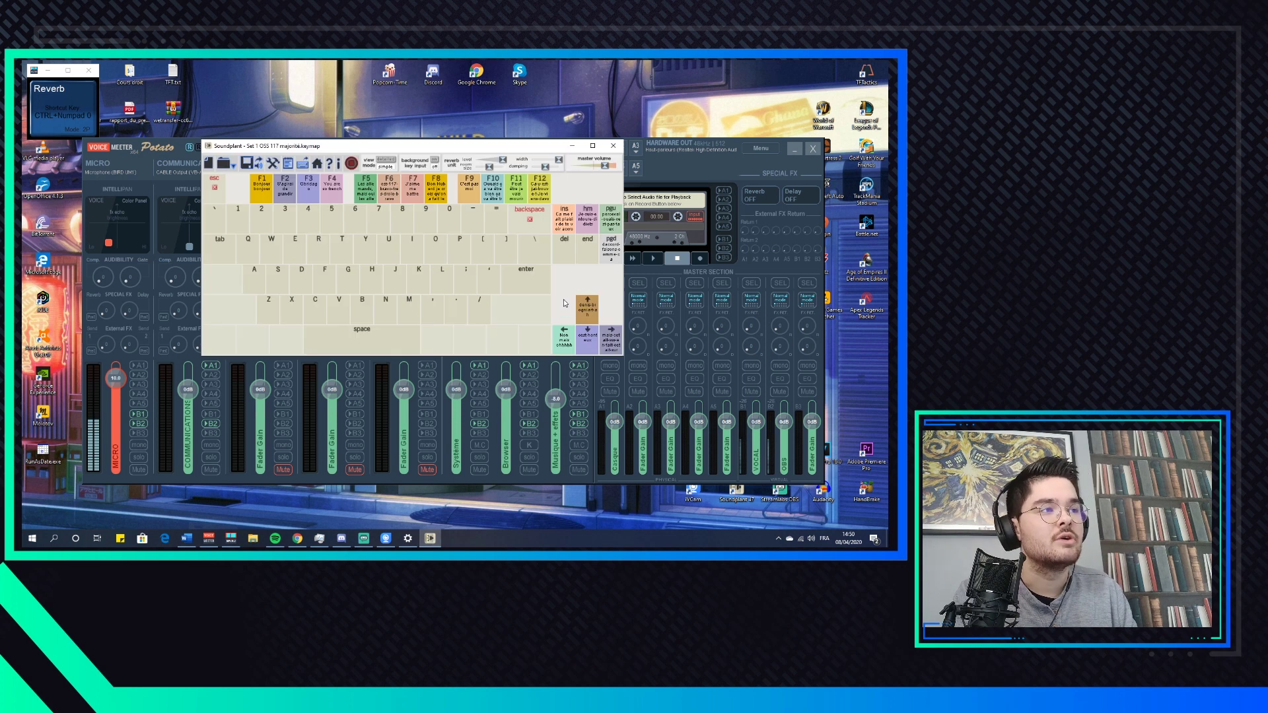
key("Left")
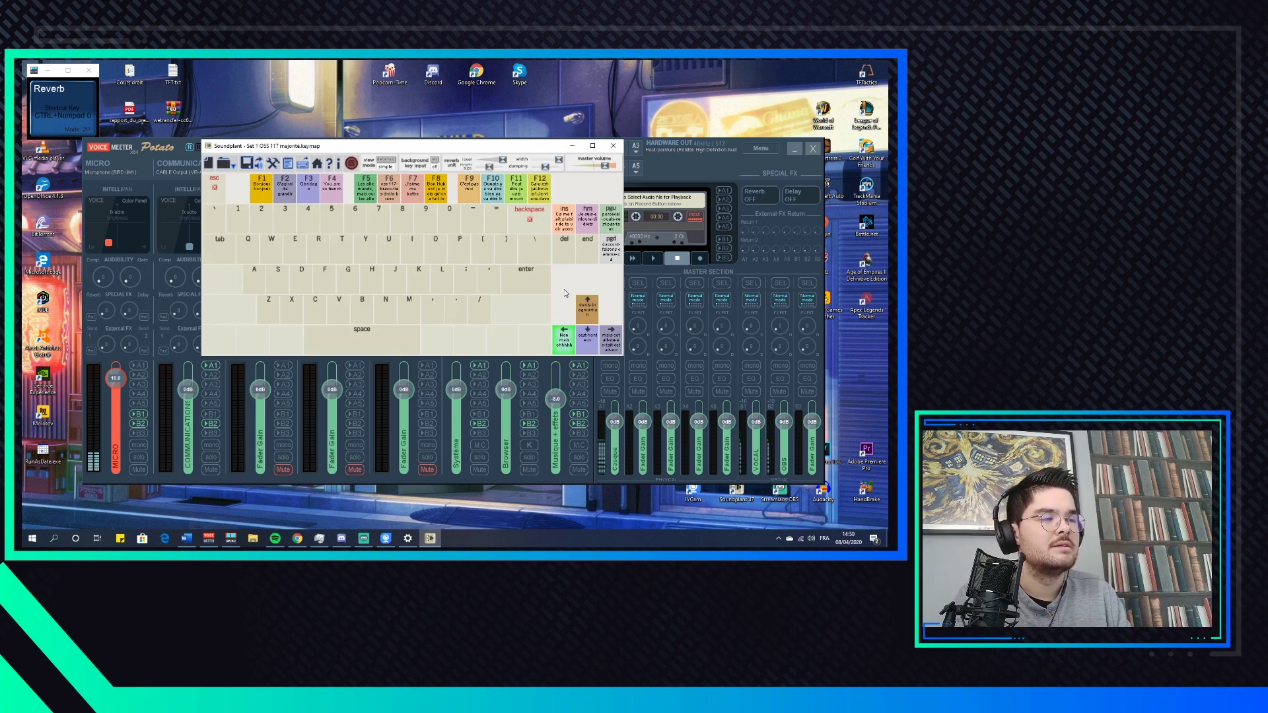
left_click(613, 147)
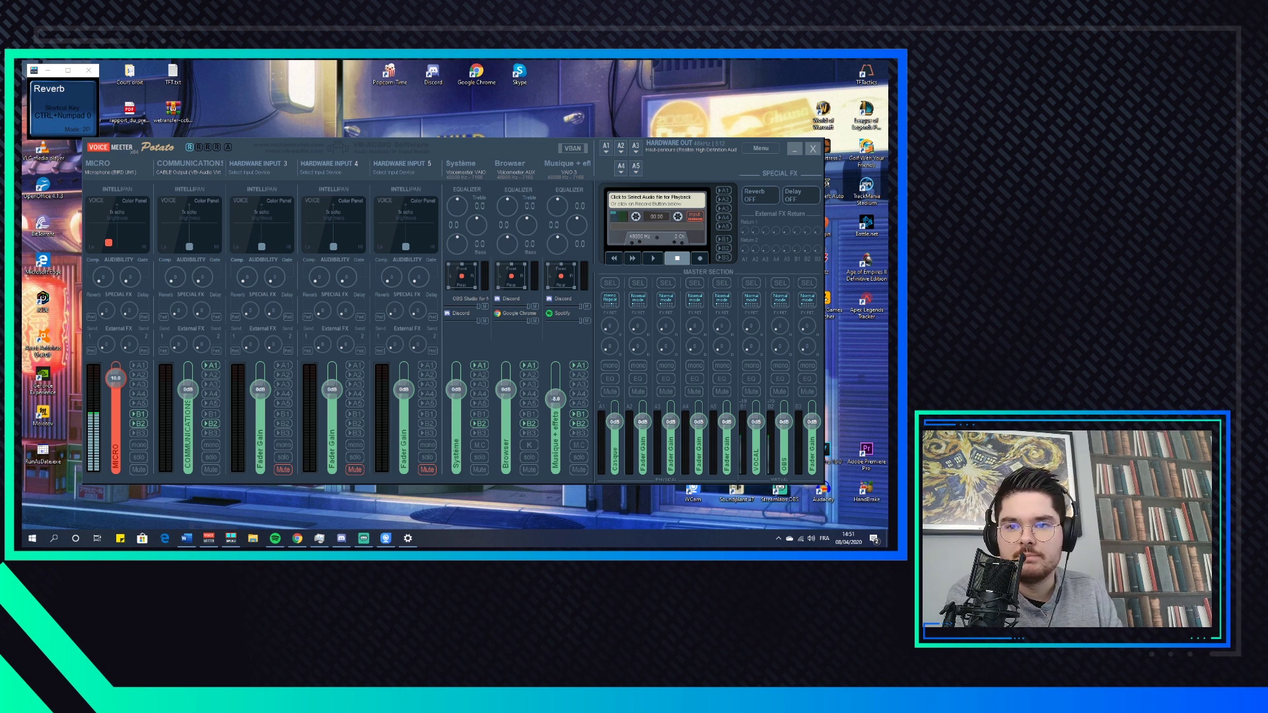
left_click(512, 141)
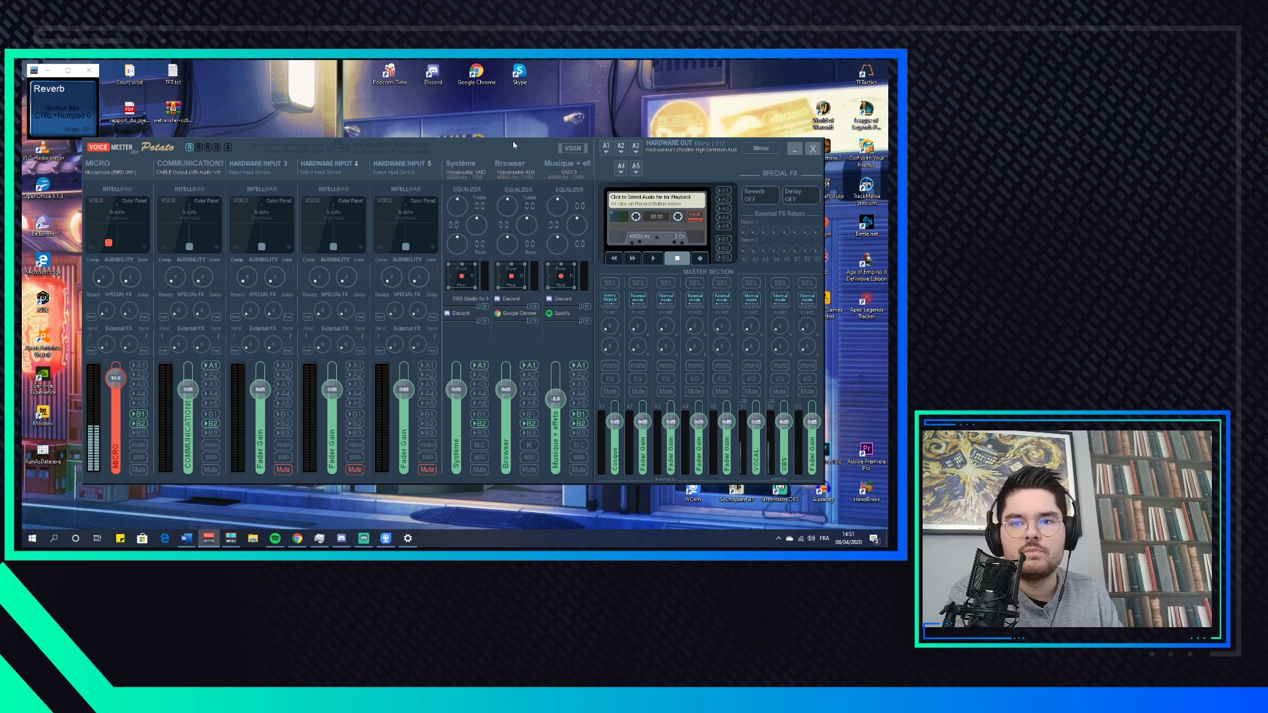